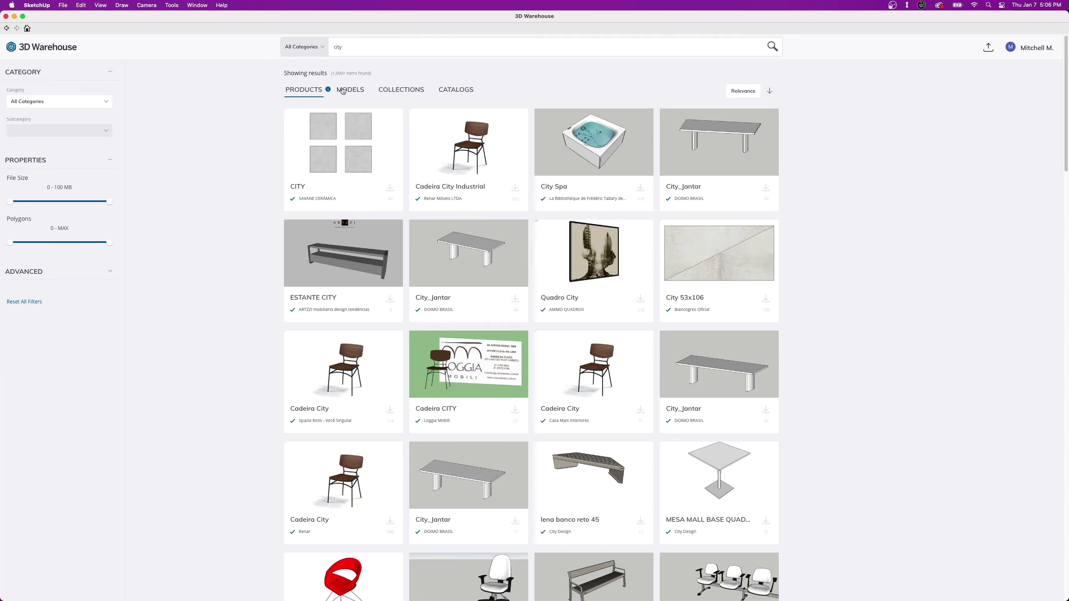
Browse the 3D Warehouse model results for "city" and load the city with high-rise towers beside the water into the model.
{"action": "left_click", "coordinate": [344, 91]}
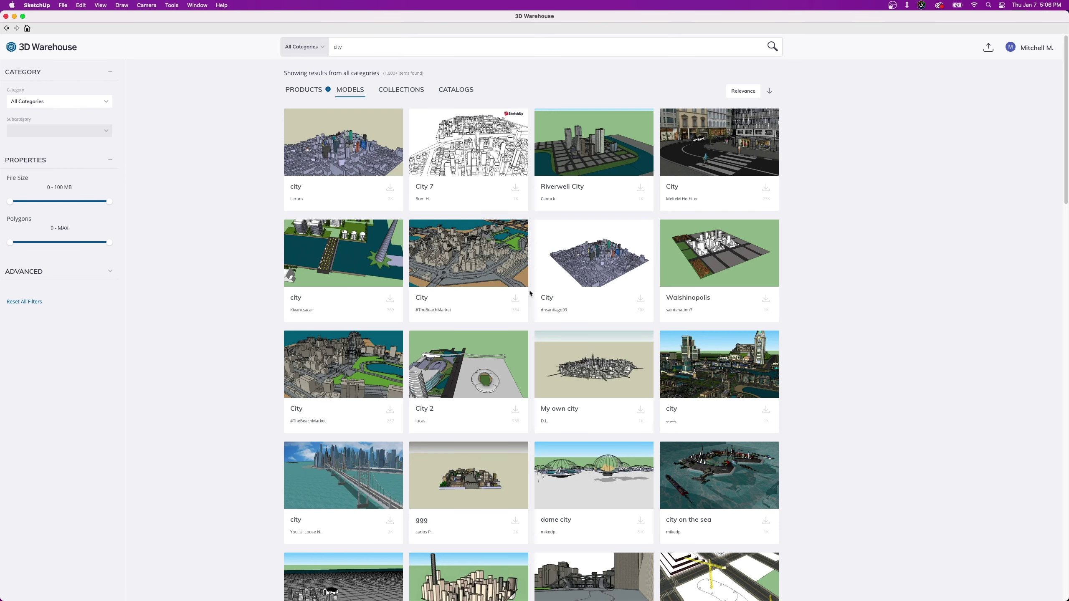
{"action": "scroll", "coordinate": [426, 234], "scroll_direction": "down", "scroll_amount": 1}
{"action": "scroll", "coordinate": [426, 235], "scroll_direction": "down", "scroll_amount": 3}
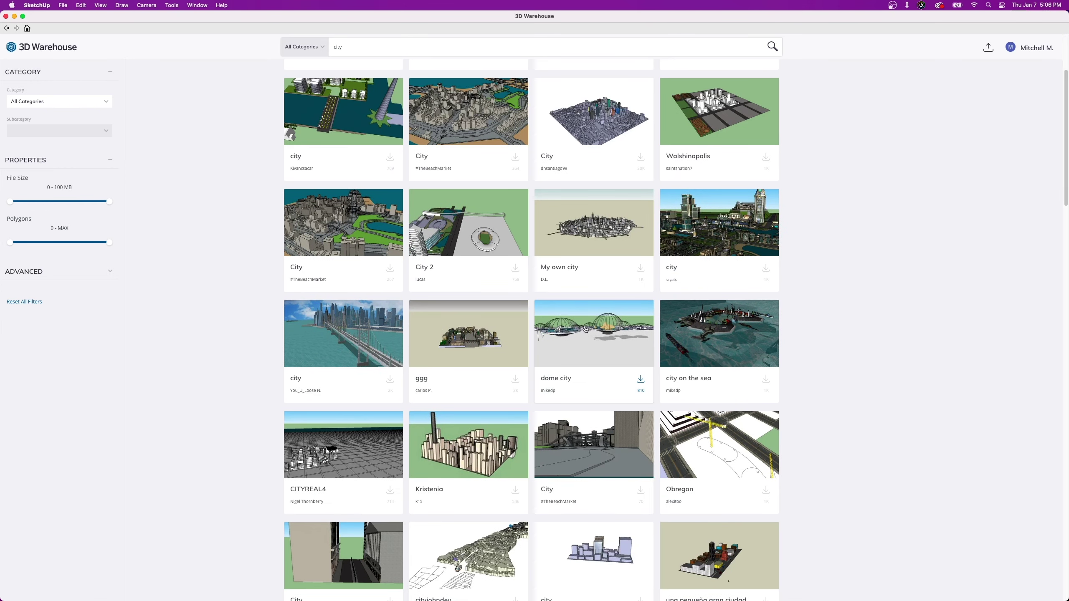
{"action": "left_click", "coordinate": [766, 275]}
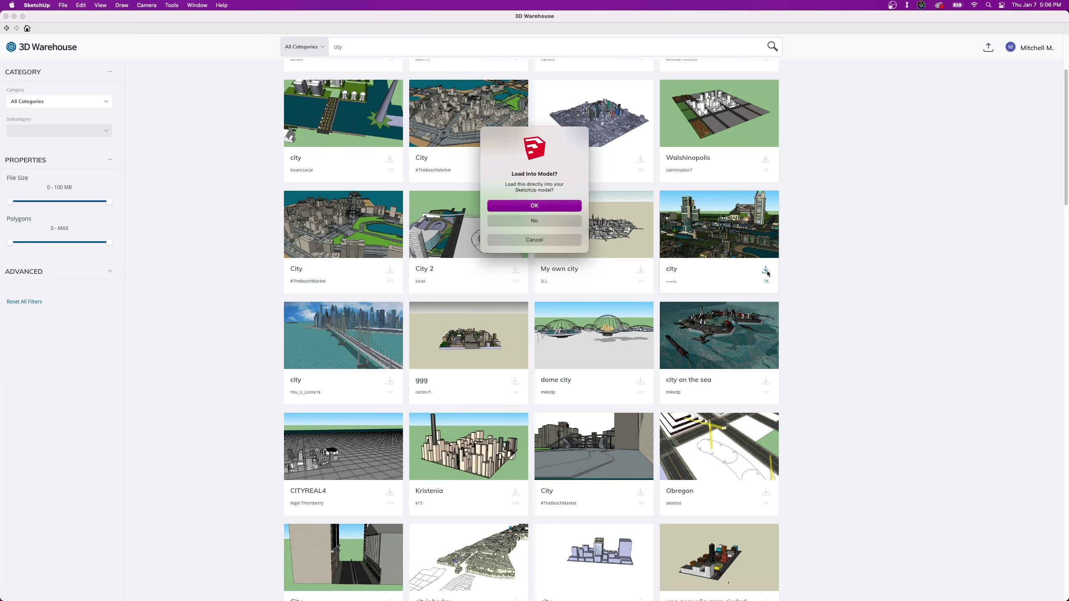
{"action": "left_click", "coordinate": [527, 206]}
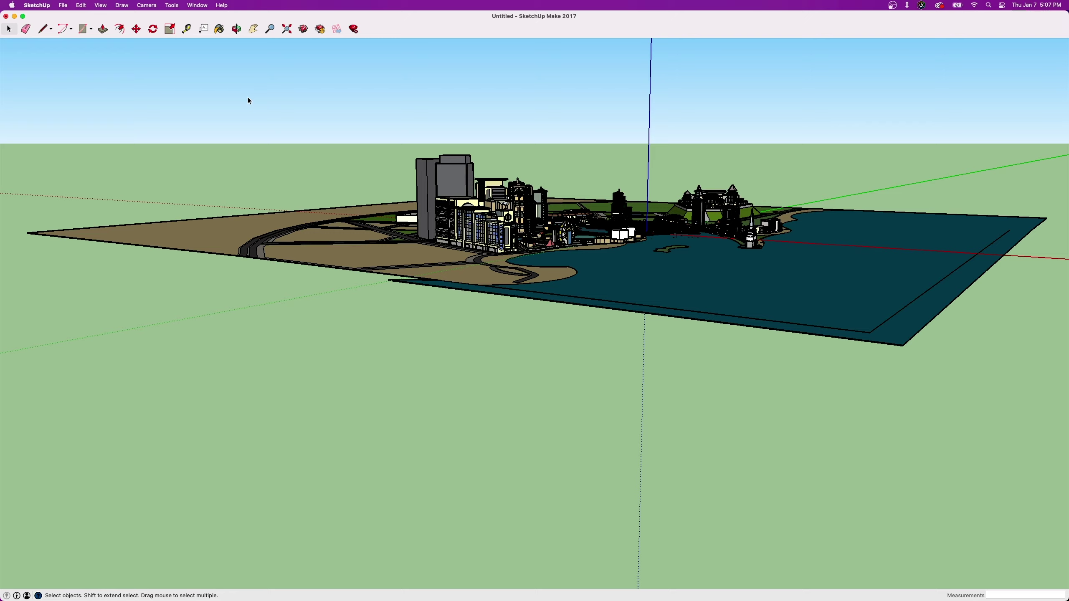
Reposition the view so the imported city and its bay are seen from a higher angle near the centre.
{"action": "left_click", "coordinate": [253, 29]}
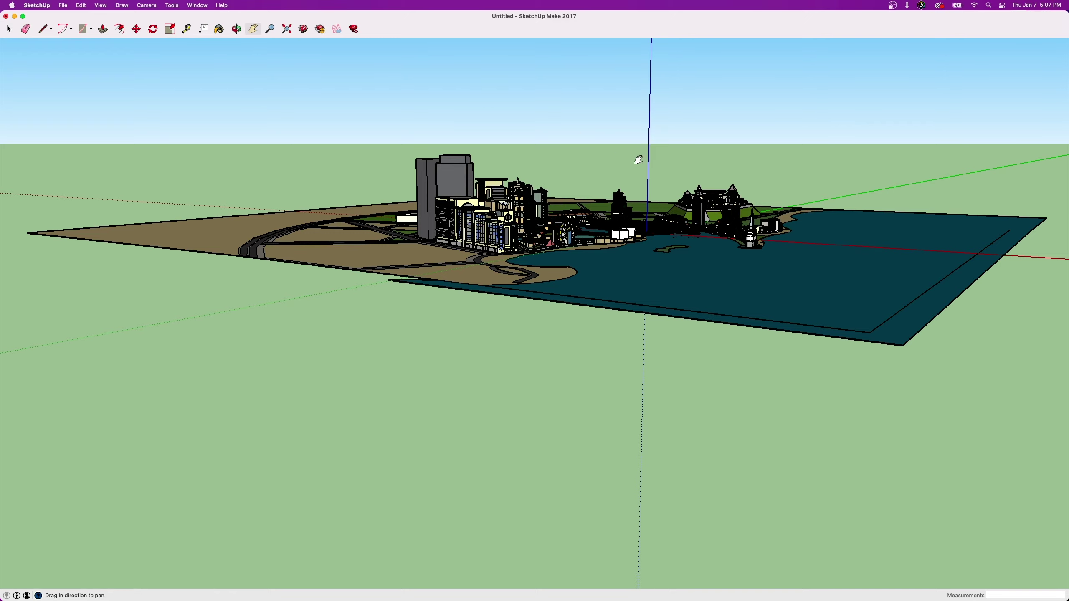
{"action": "left_click_drag", "start_coordinate": [690, 173], "coordinate": [521, 207]}
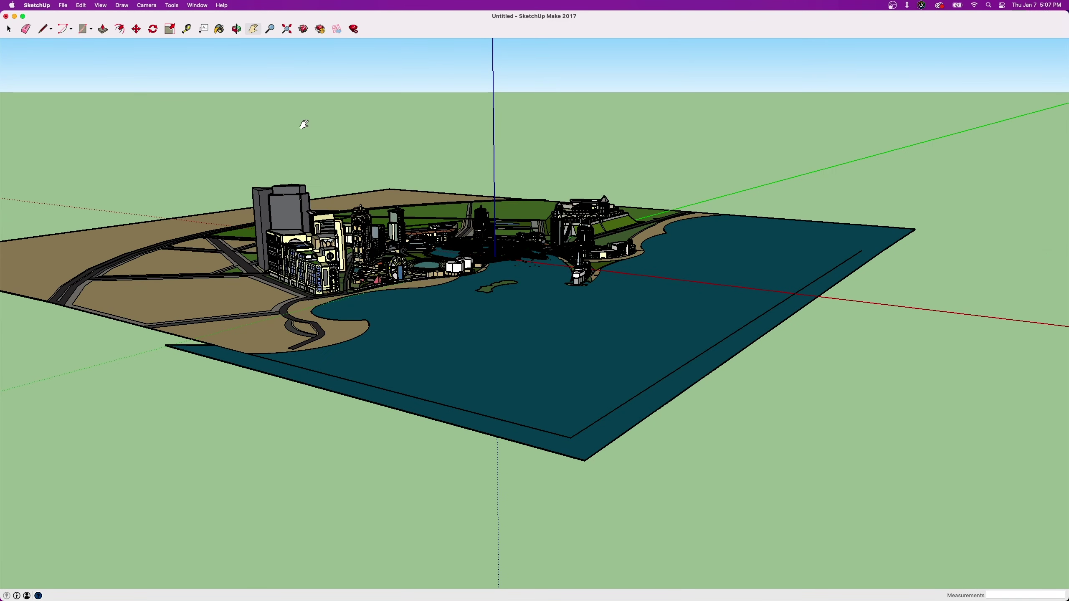
{"action": "left_click_drag", "start_coordinate": [388, 160], "coordinate": [443, 150]}
{"action": "left_click", "coordinate": [198, 5]}
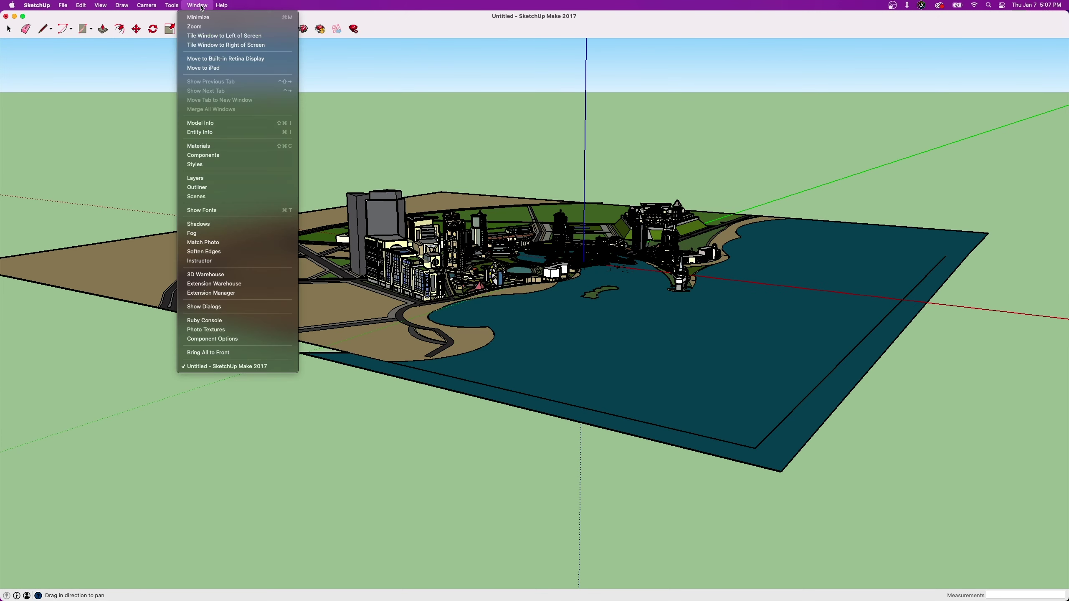
{"action": "mouse_move", "coordinate": [175, 4]}
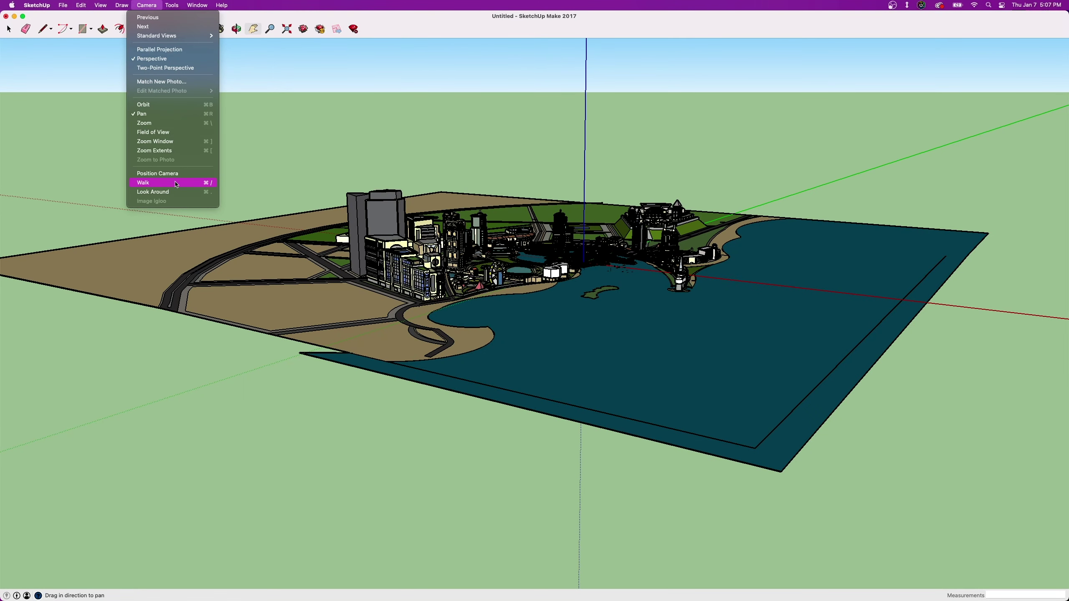
{"action": "left_click", "coordinate": [320, 125]}
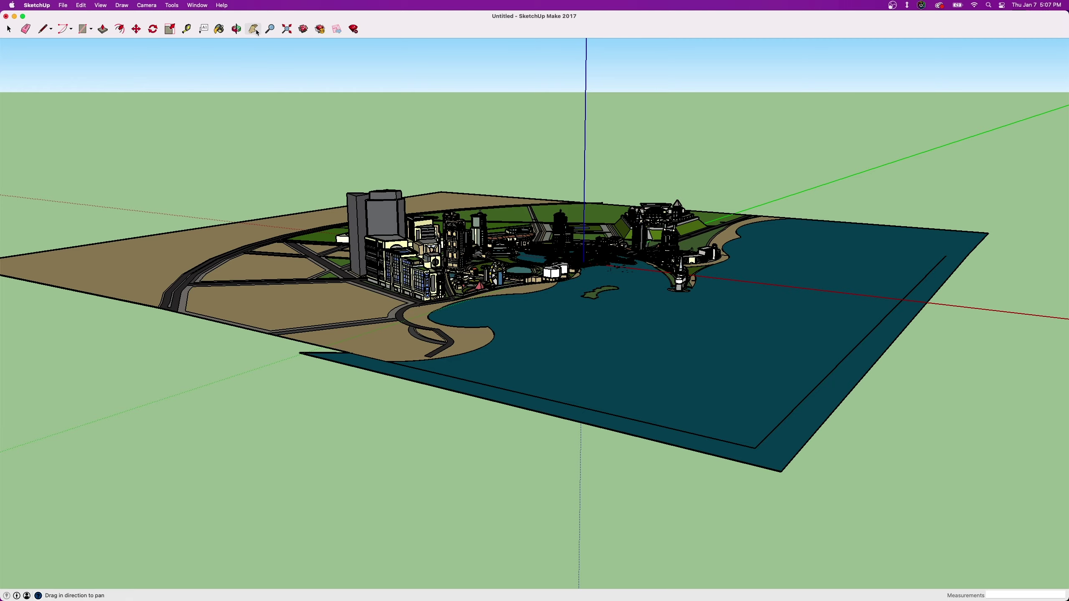
Orbit and zoom in on the dense district around the inner bay of the city model.
{"action": "left_click_drag", "start_coordinate": [603, 211], "coordinate": [543, 238]}
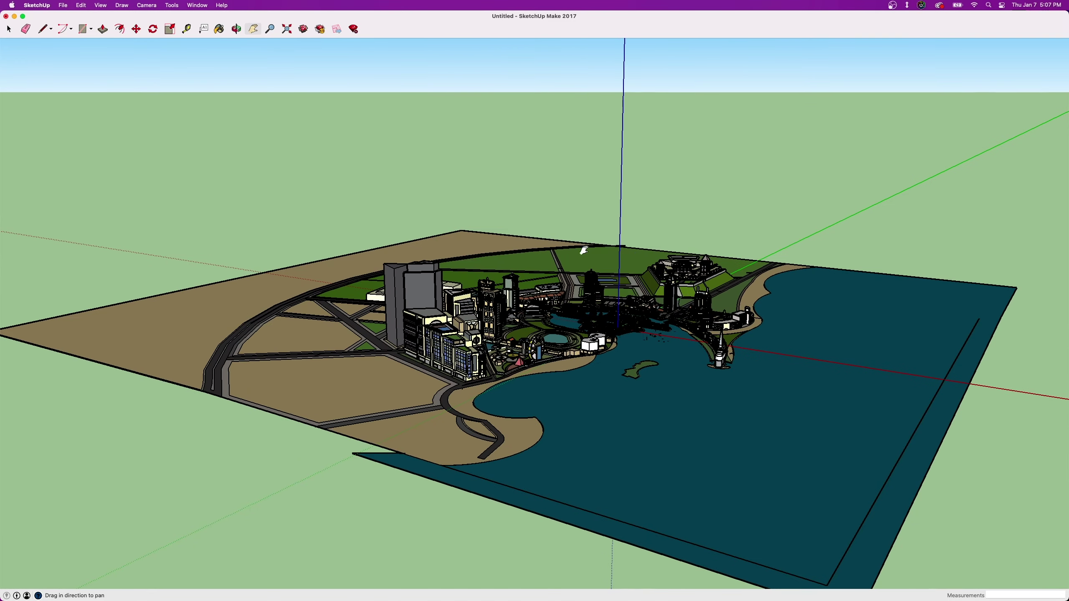
{"action": "scroll", "coordinate": [543, 238], "scroll_direction": "up", "scroll_amount": 3}
{"action": "scroll", "coordinate": [547, 240], "scroll_direction": "down", "scroll_amount": 2}
{"action": "scroll", "coordinate": [565, 248], "scroll_direction": "up", "scroll_amount": 6}
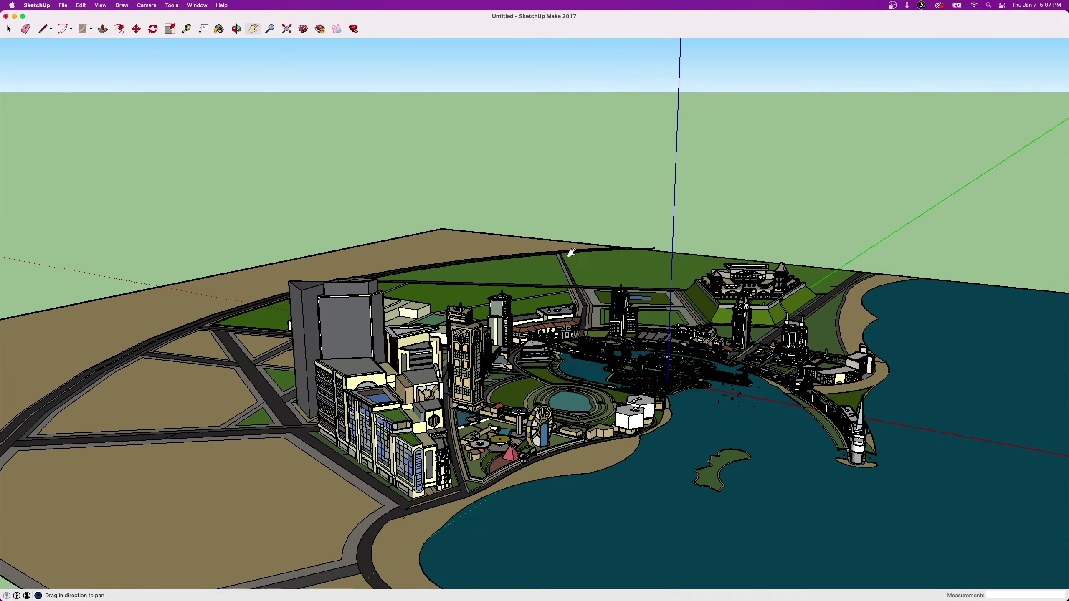
{"action": "scroll", "coordinate": [591, 257], "scroll_direction": "up", "scroll_amount": 2}
{"action": "key", "text": "o"}
{"action": "left_click_drag", "start_coordinate": [597, 326], "coordinate": [624, 265]}
{"action": "key", "text": "h"}
{"action": "scroll", "coordinate": [624, 268], "scroll_direction": "up", "scroll_amount": 5}
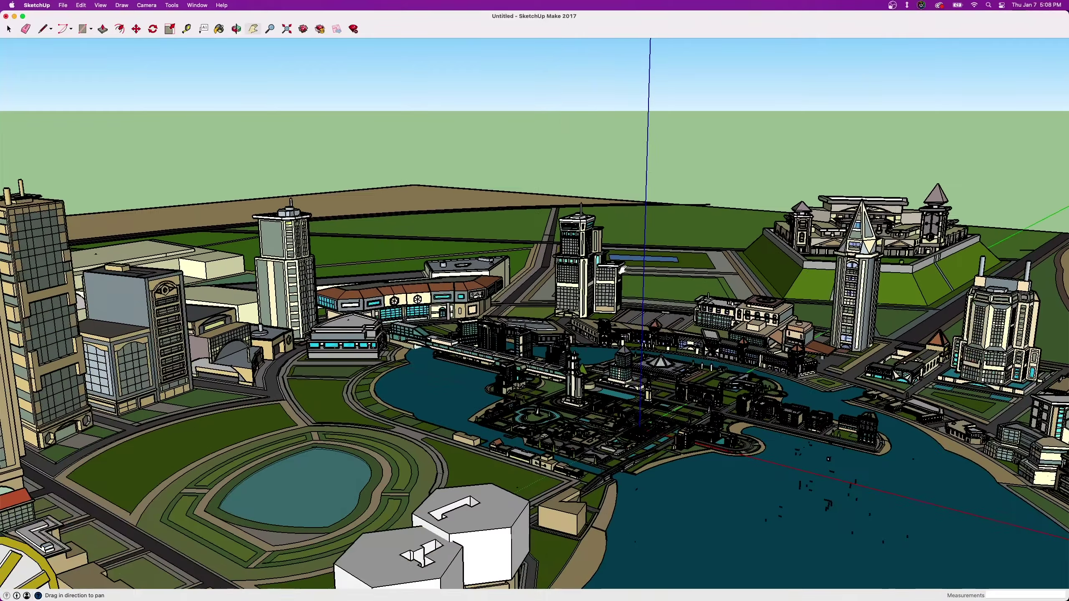
{"action": "scroll", "coordinate": [622, 270], "scroll_direction": "up", "scroll_amount": 6}
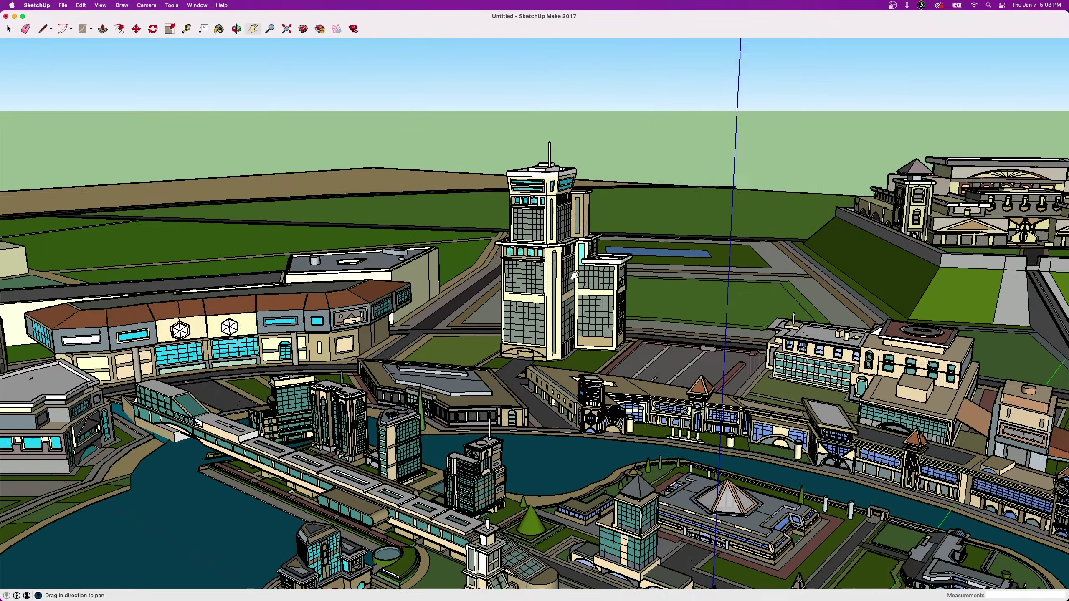
Orbit round to a low-angle view of the skyscrapers behind the oval park and zoom in on them.
{"action": "scroll", "coordinate": [574, 276], "scroll_direction": "down", "scroll_amount": 2}
{"action": "left_click_drag", "start_coordinate": [574, 276], "coordinate": [627, 252]}
{"action": "key", "text": "o"}
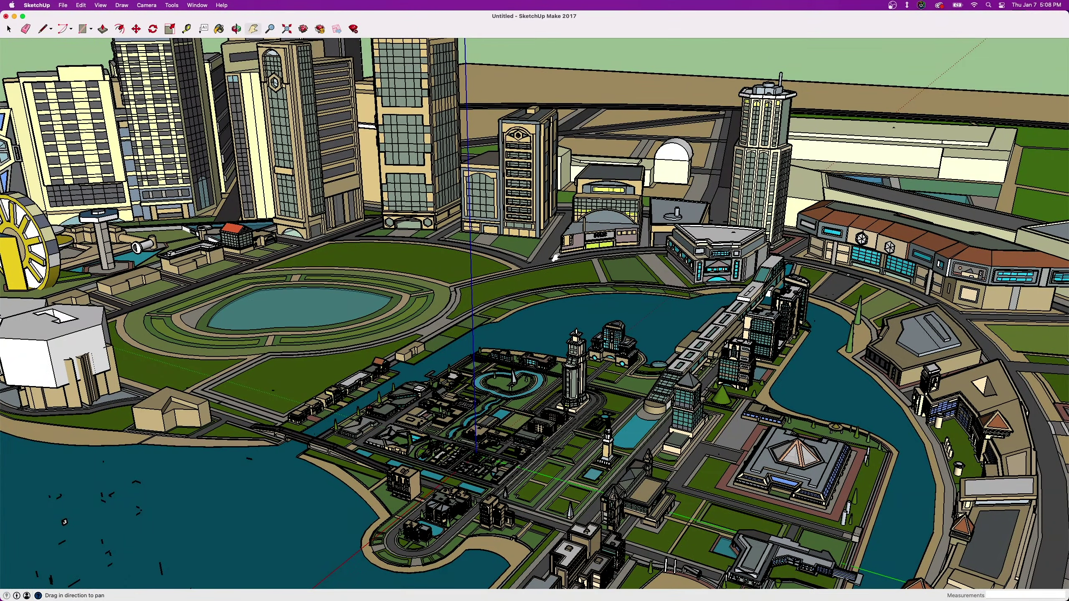
{"action": "scroll", "coordinate": [555, 259], "scroll_direction": "up", "scroll_amount": 6}
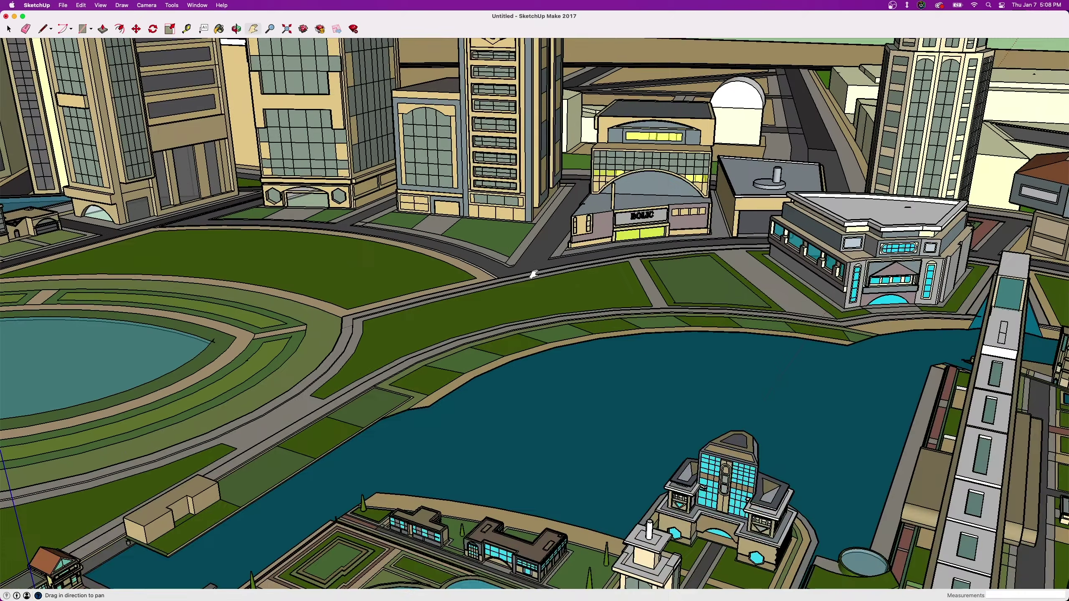
{"action": "key", "text": "o"}
{"action": "left_click_drag", "start_coordinate": [540, 258], "coordinate": [535, 289]}
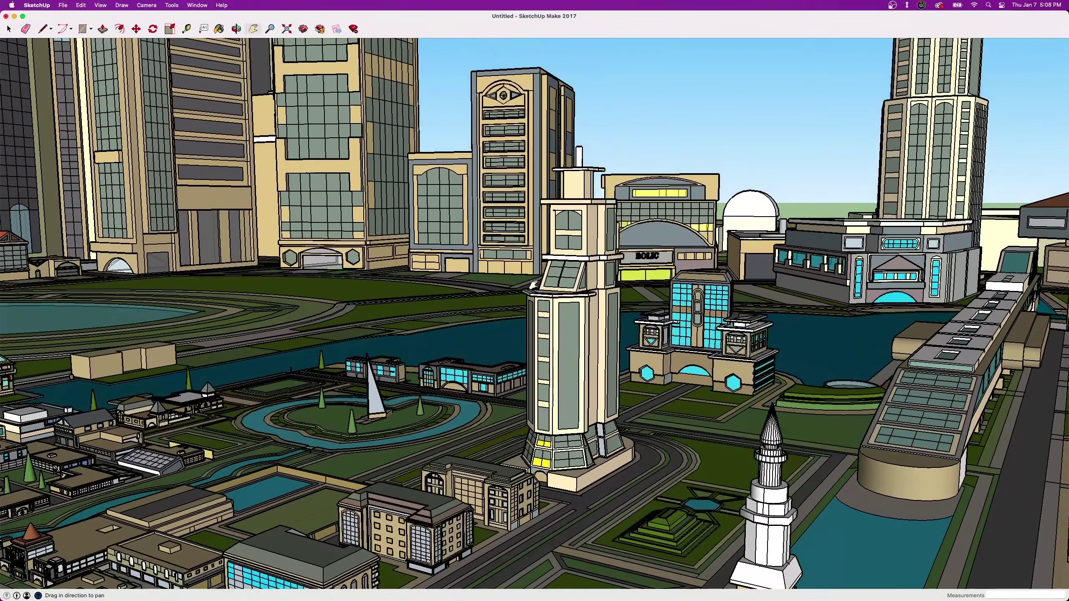
{"action": "left_click_drag", "start_coordinate": [636, 214], "coordinate": [508, 292]}
{"action": "scroll", "coordinate": [575, 239], "scroll_direction": "up", "scroll_amount": 5}
{"action": "left_click_drag", "start_coordinate": [463, 258], "coordinate": [446, 251]}
{"action": "scroll", "coordinate": [447, 250], "scroll_direction": "up", "scroll_amount": 5}
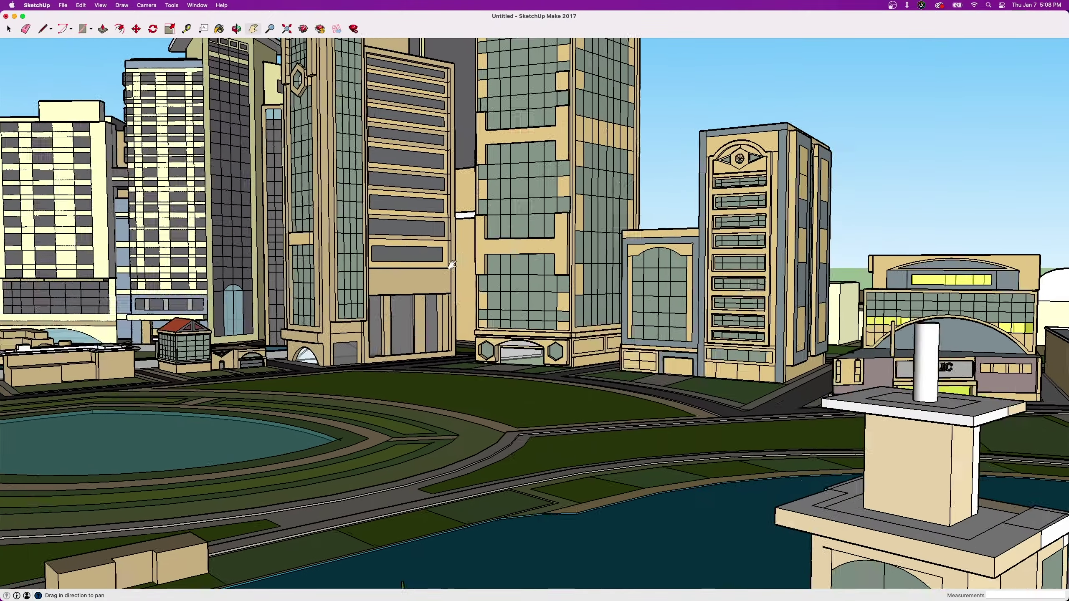
Fine-tune the framing so the skyscrapers show at full height with the stepped beige tower in the foreground.
{"action": "scroll", "coordinate": [453, 253], "scroll_direction": "down", "scroll_amount": 8}
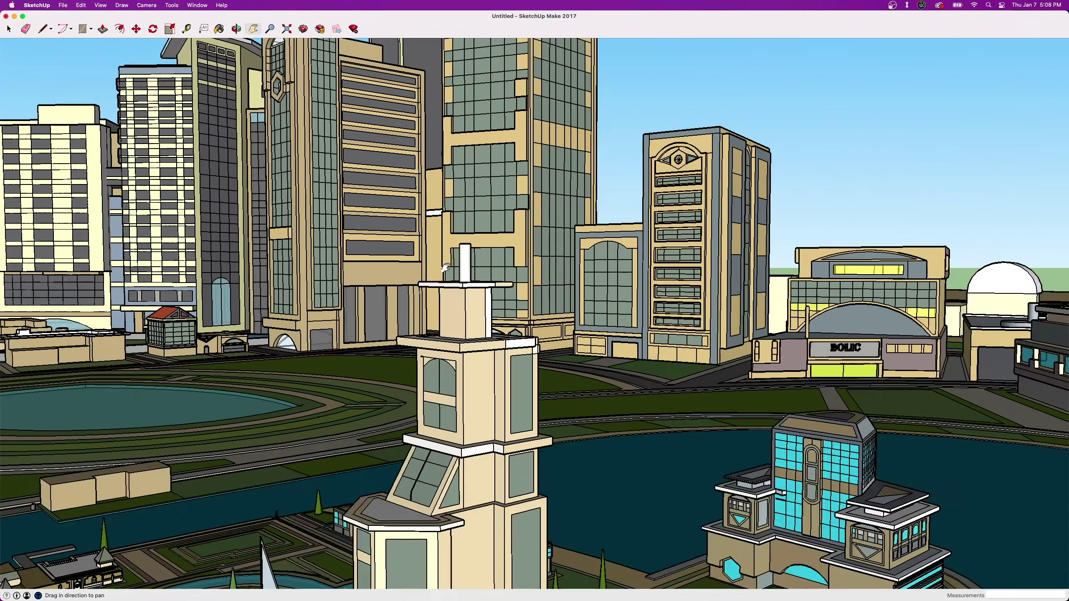
{"action": "scroll", "coordinate": [453, 244], "scroll_direction": "up", "scroll_amount": 5}
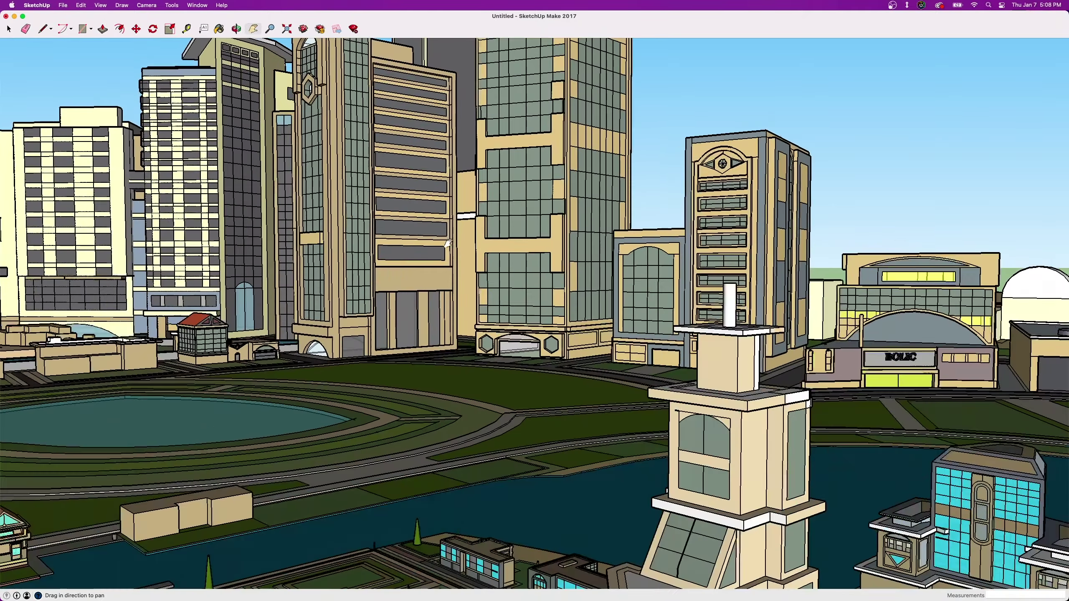
{"action": "scroll", "coordinate": [501, 261], "scroll_direction": "down", "scroll_amount": 5}
{"action": "scroll", "coordinate": [484, 249], "scroll_direction": "up", "scroll_amount": 8}
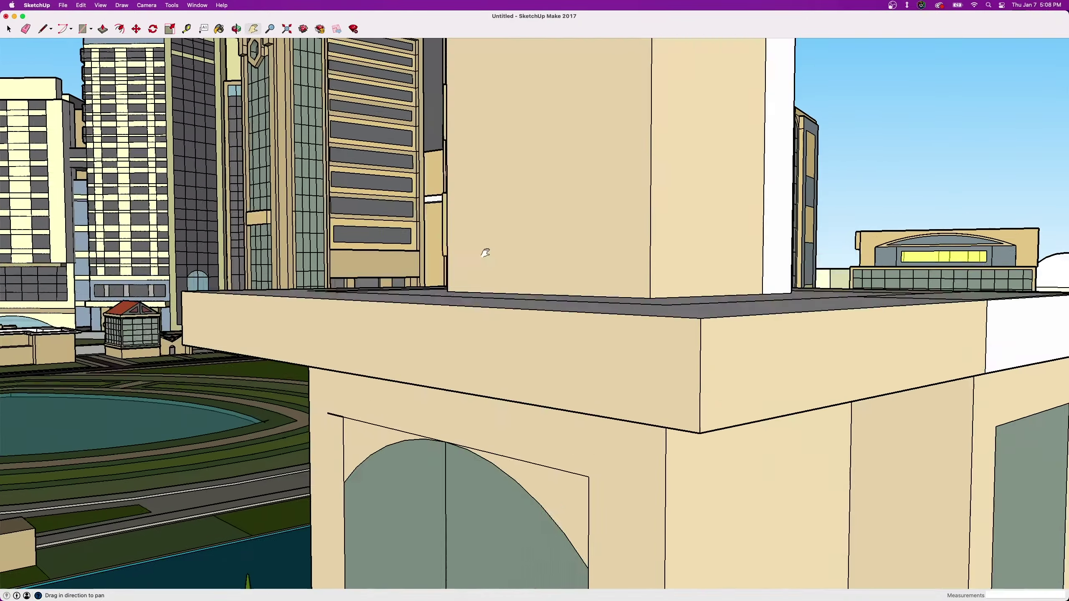
{"action": "scroll", "coordinate": [485, 258], "scroll_direction": "down", "scroll_amount": 5}
{"action": "scroll", "coordinate": [487, 263], "scroll_direction": "down", "scroll_amount": 4}
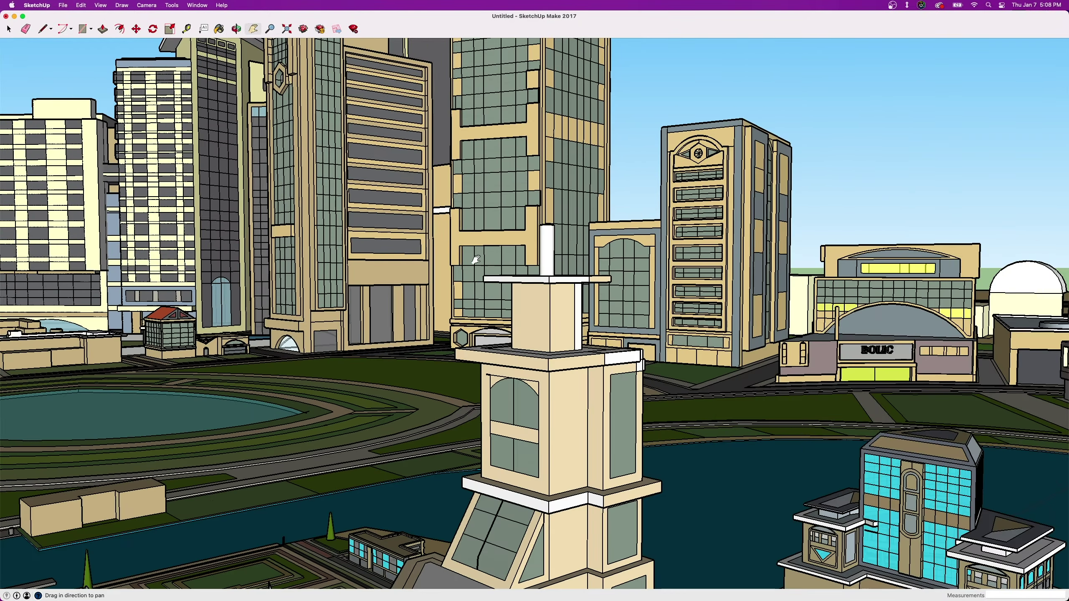
{"action": "scroll", "coordinate": [480, 263], "scroll_direction": "down", "scroll_amount": 3}
{"action": "scroll", "coordinate": [482, 267], "scroll_direction": "up", "scroll_amount": 10}
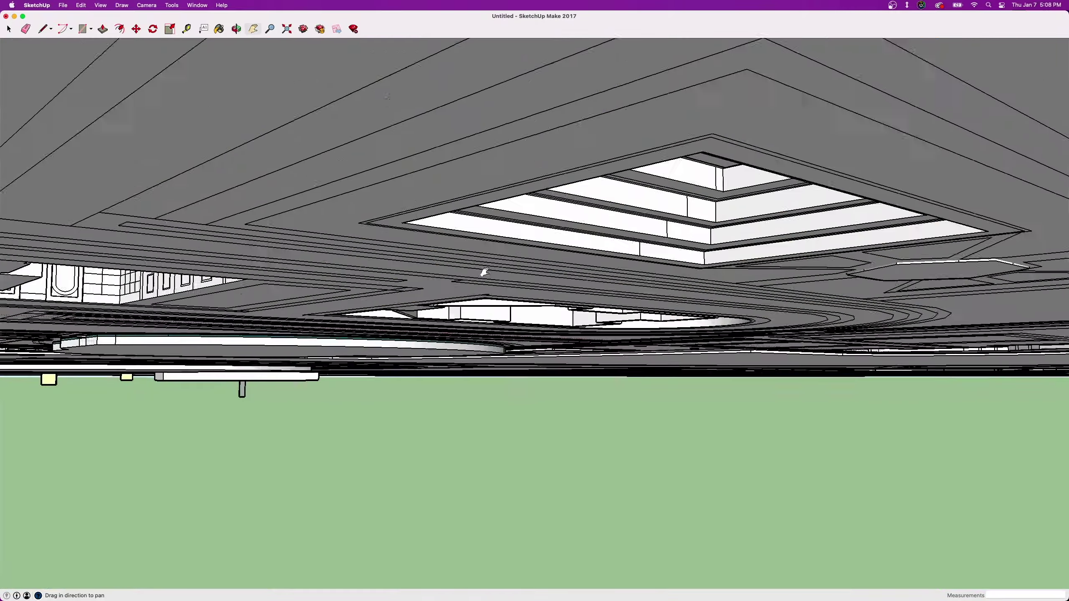
{"action": "scroll", "coordinate": [484, 272], "scroll_direction": "down", "scroll_amount": 5}
{"action": "scroll", "coordinate": [463, 280], "scroll_direction": "up", "scroll_amount": 6}
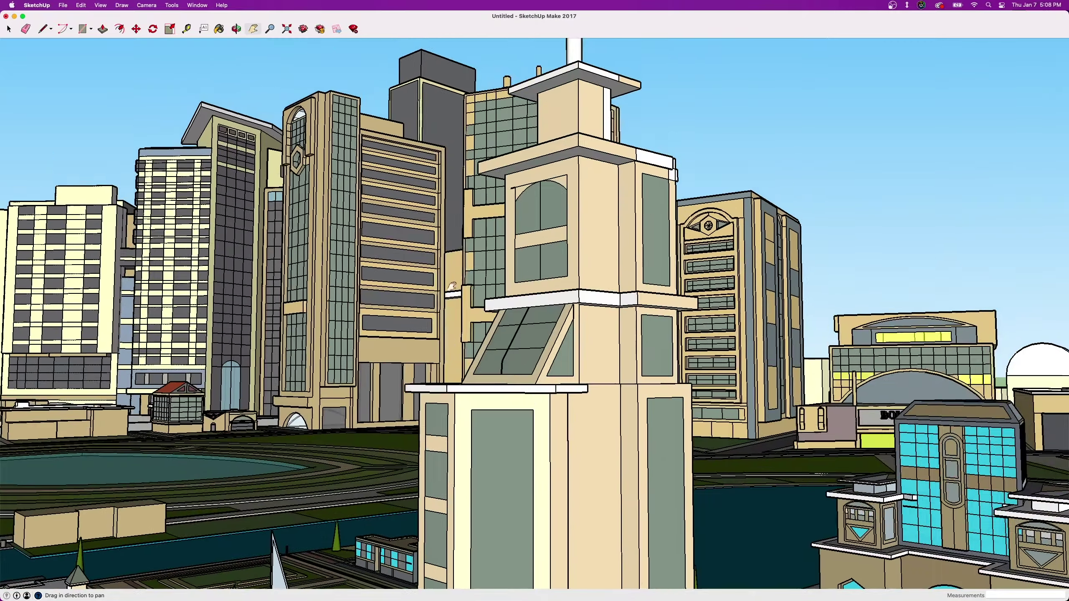
{"action": "scroll", "coordinate": [452, 286], "scroll_direction": "down", "scroll_amount": 5}
{"action": "scroll", "coordinate": [452, 261], "scroll_direction": "up", "scroll_amount": 6}
{"action": "scroll", "coordinate": [452, 236], "scroll_direction": "down", "scroll_amount": 2}
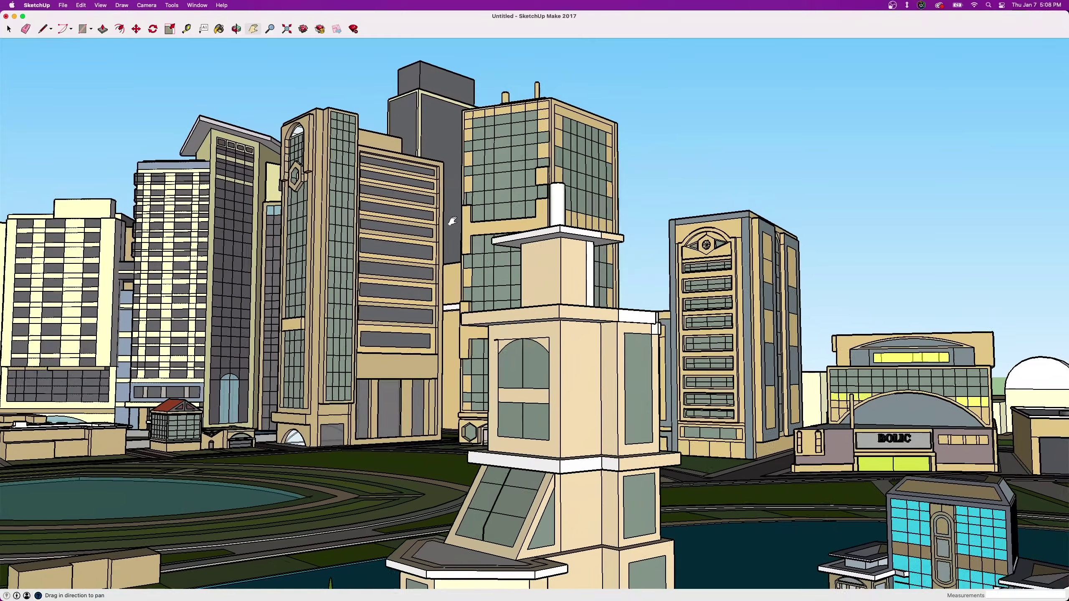
{"action": "left_click_drag", "start_coordinate": [452, 221], "coordinate": [464, 222]}
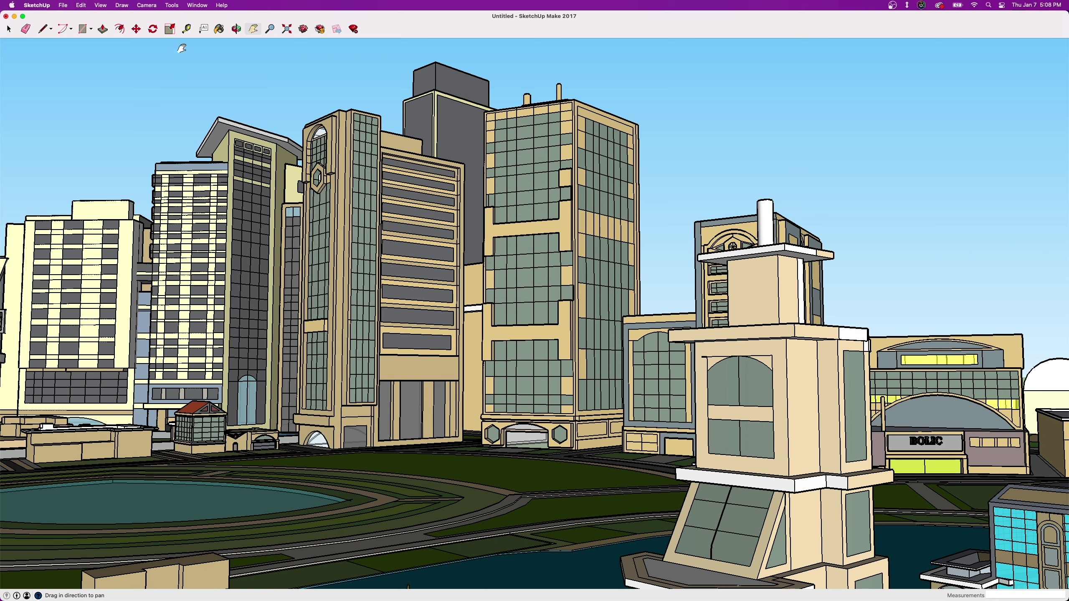
Widen the camera's field of view to about 39 degrees and reframe the skyscrapers with the stepped tower in front.
{"action": "left_click", "coordinate": [148, 5]}
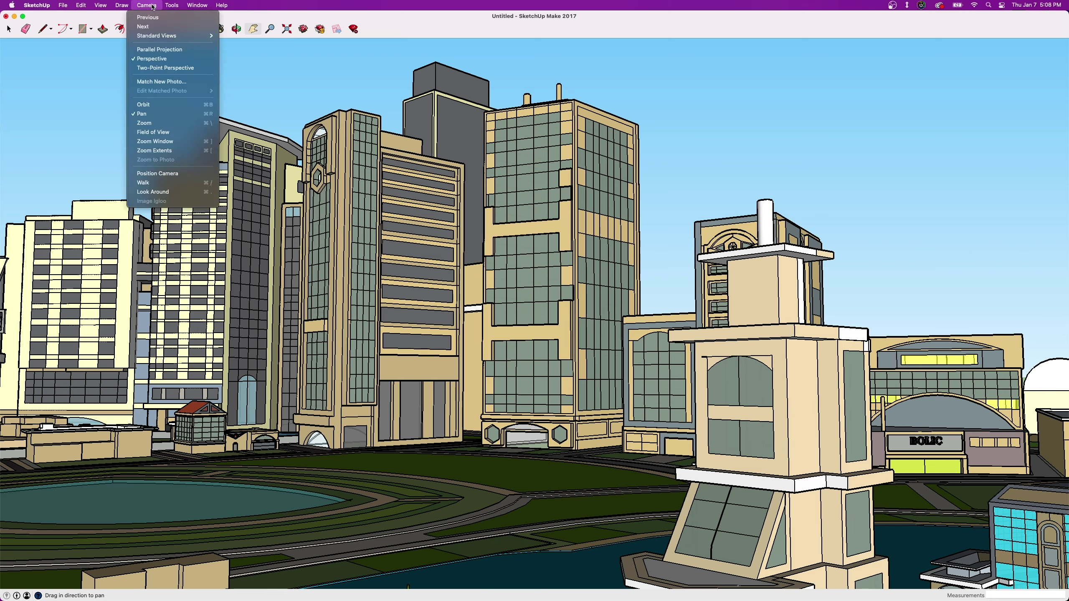
{"action": "left_click", "coordinate": [166, 133]}
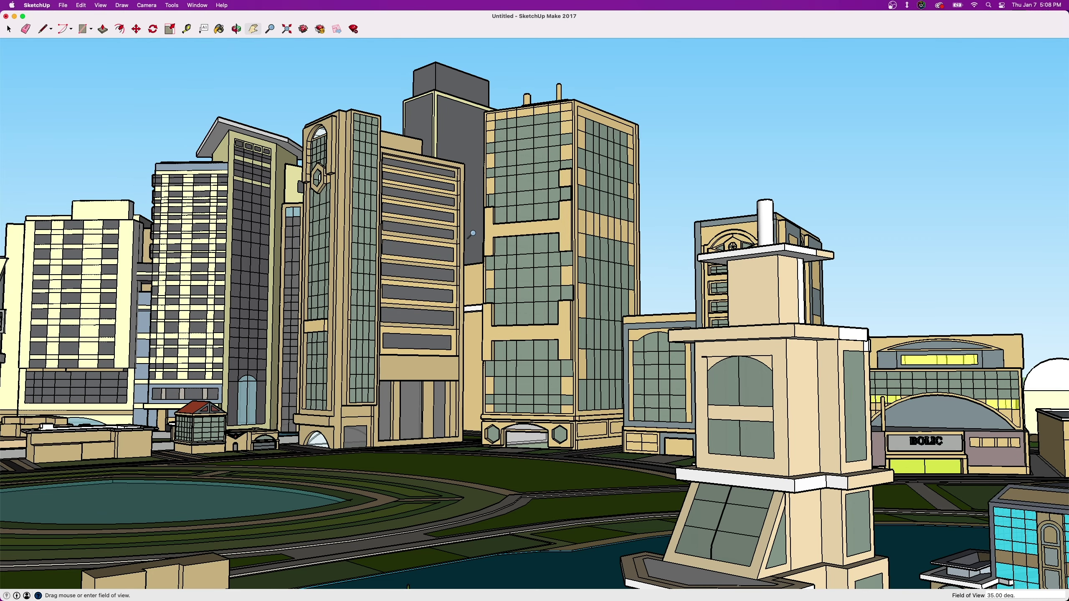
{"action": "left_click_drag", "start_coordinate": [472, 235], "coordinate": [463, 264]}
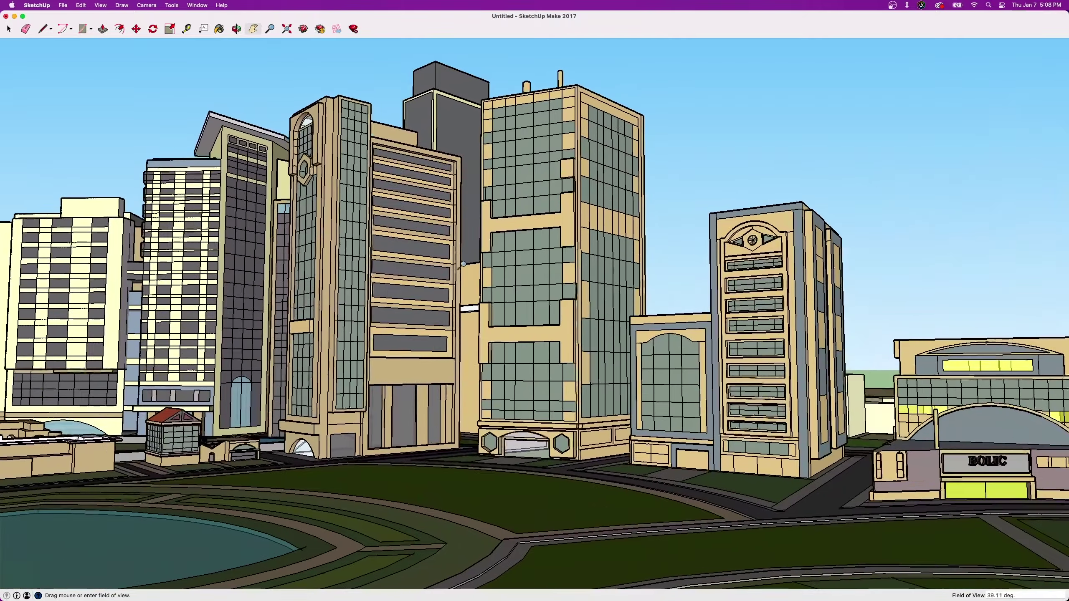
{"action": "scroll", "coordinate": [427, 239], "scroll_direction": "down", "scroll_amount": 5}
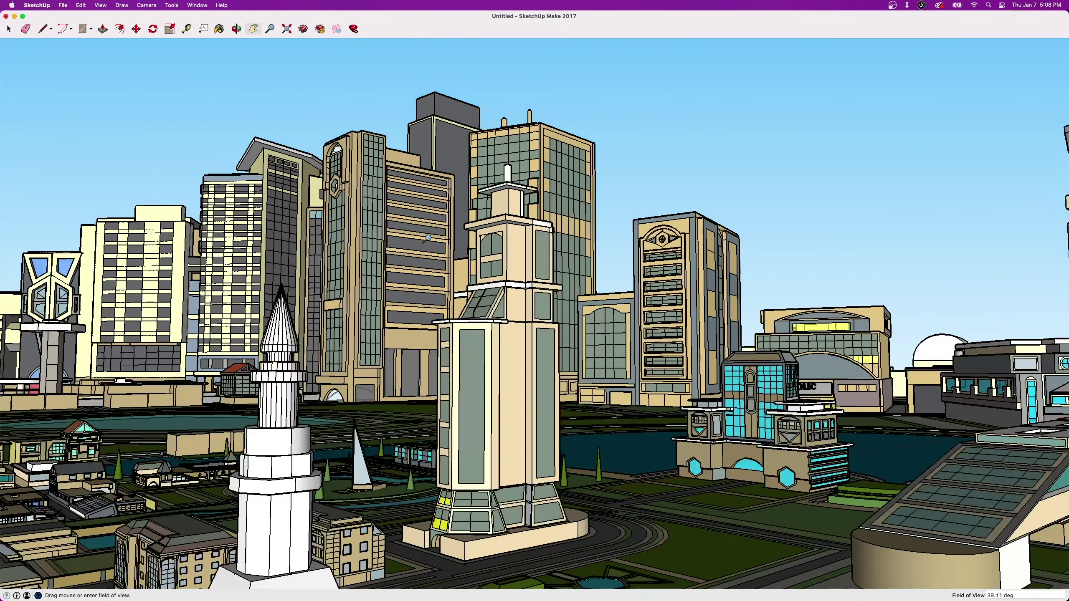
{"action": "scroll", "coordinate": [427, 239], "scroll_direction": "up", "scroll_amount": 3}
{"action": "scroll", "coordinate": [428, 238], "scroll_direction": "up", "scroll_amount": 2}
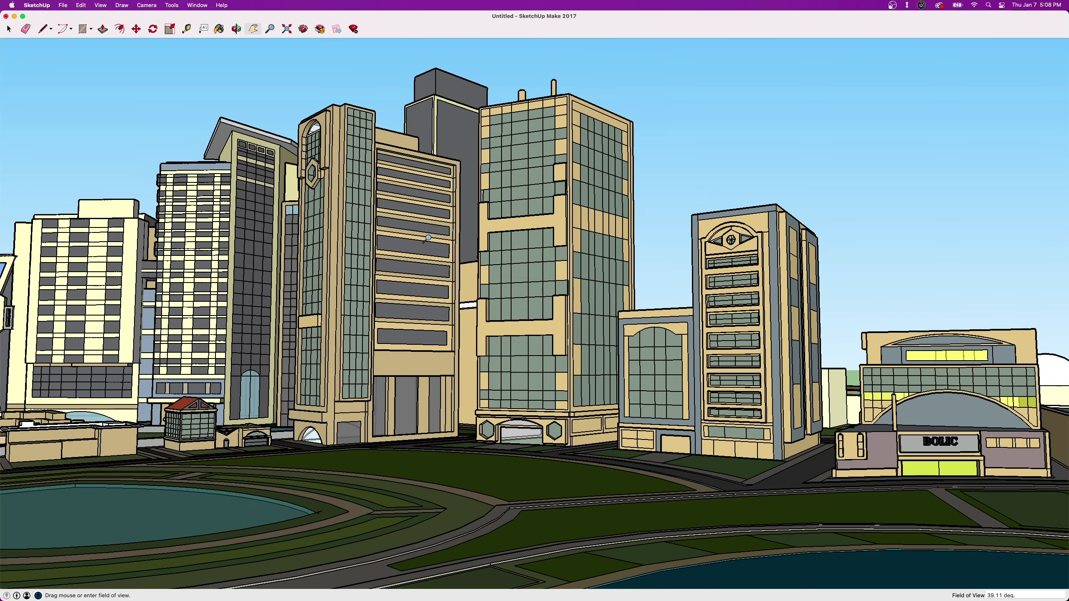
{"action": "scroll", "coordinate": [428, 239], "scroll_direction": "down", "scroll_amount": 5}
{"action": "left_click", "coordinate": [255, 29]}
{"action": "left_click_drag", "start_coordinate": [373, 113], "coordinate": [384, 188]}
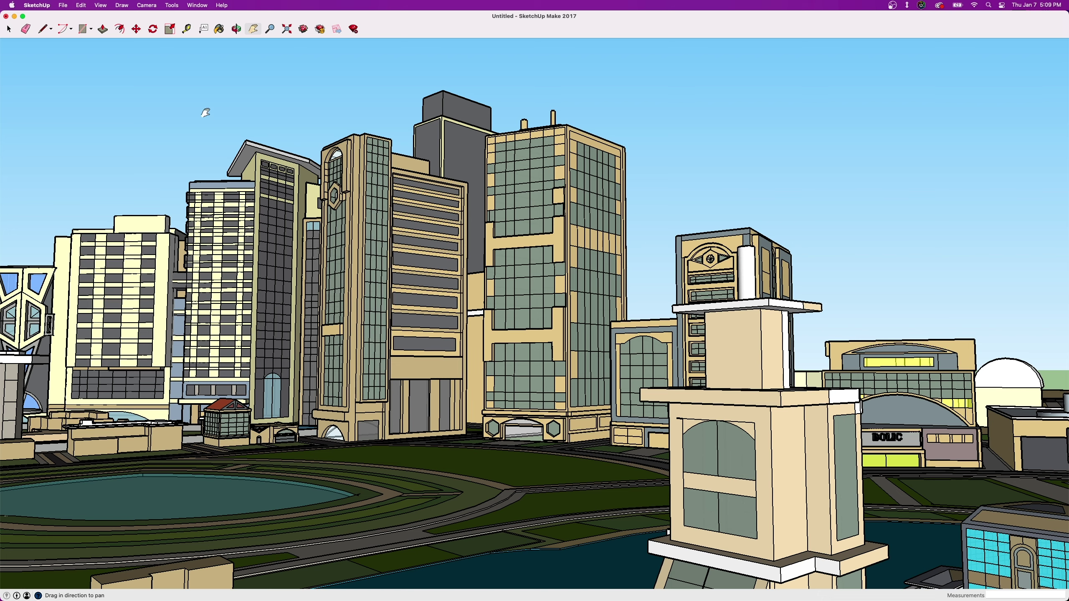
{"action": "left_click", "coordinate": [82, 5]}
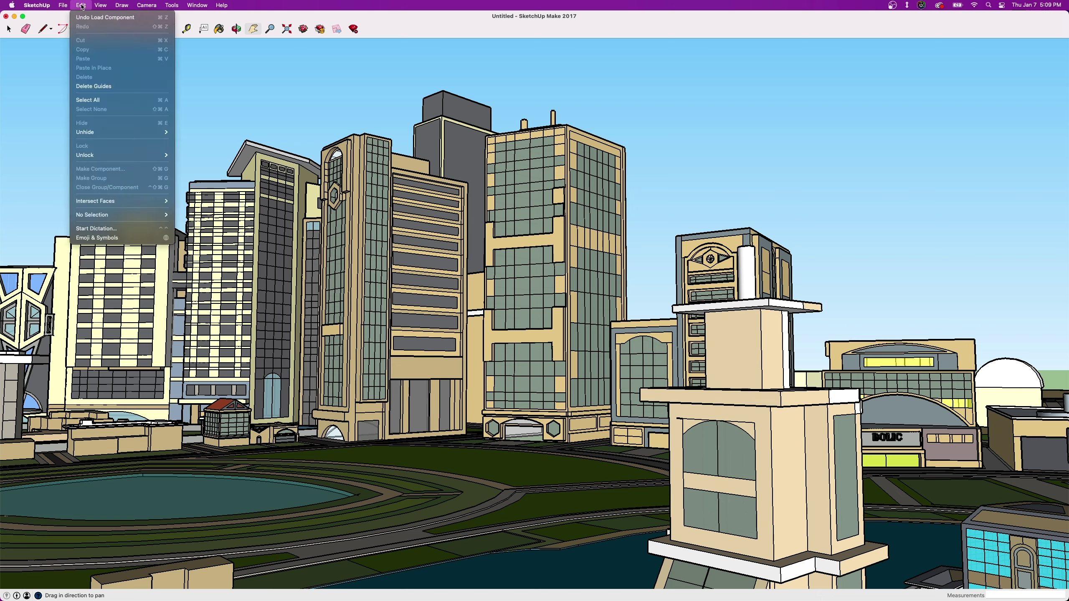
{"action": "mouse_move", "coordinate": [97, 5]}
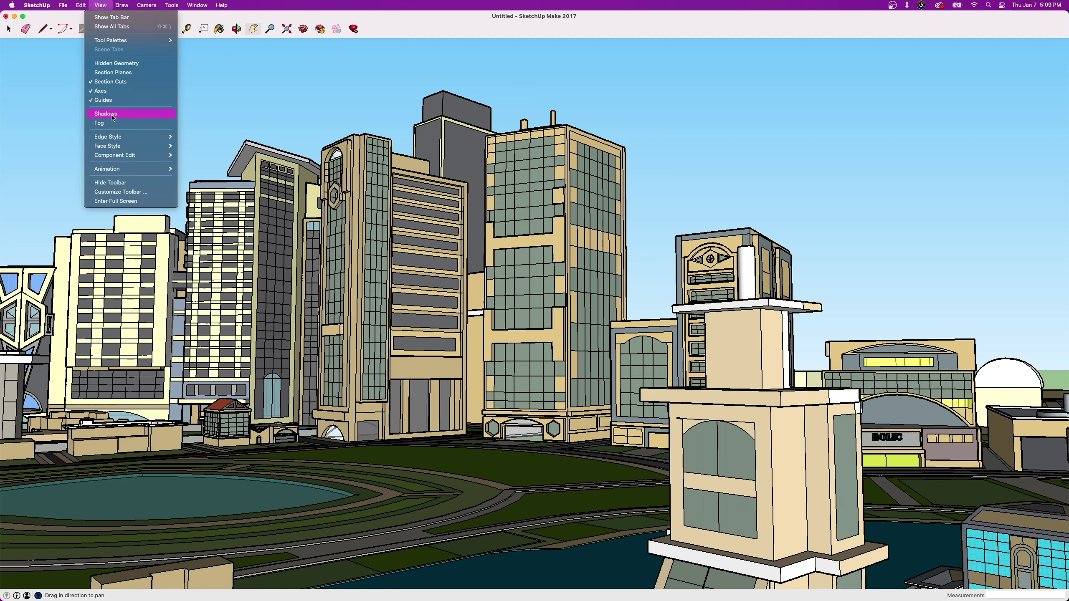
{"action": "left_click", "coordinate": [252, 108]}
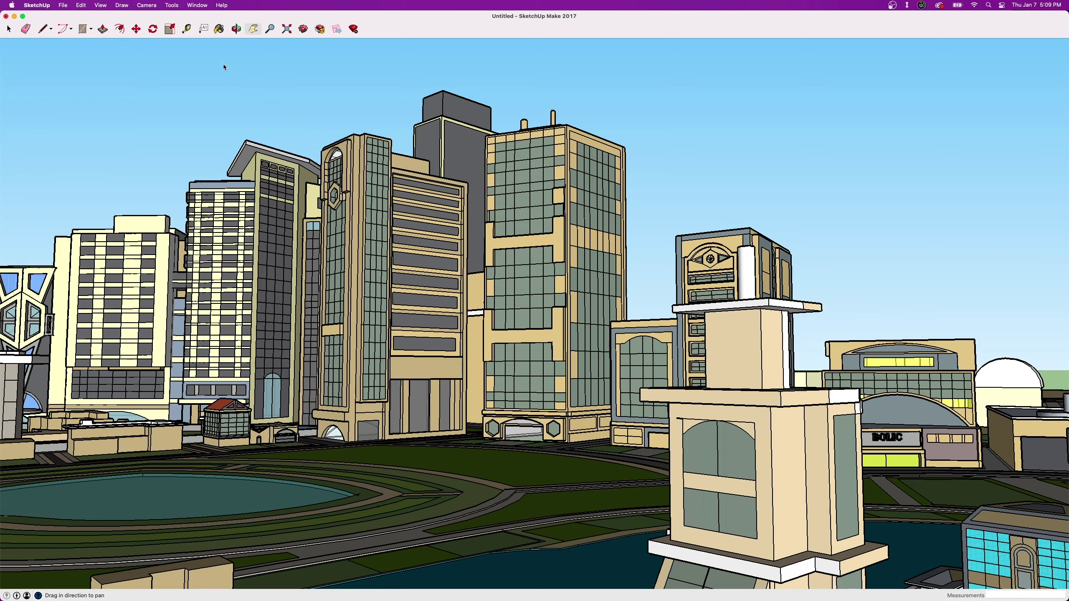
Bring up the Styles settings and apply the Reversed Photo Modeling Style from the Photo Modeling collection.
{"action": "left_click", "coordinate": [202, 6]}
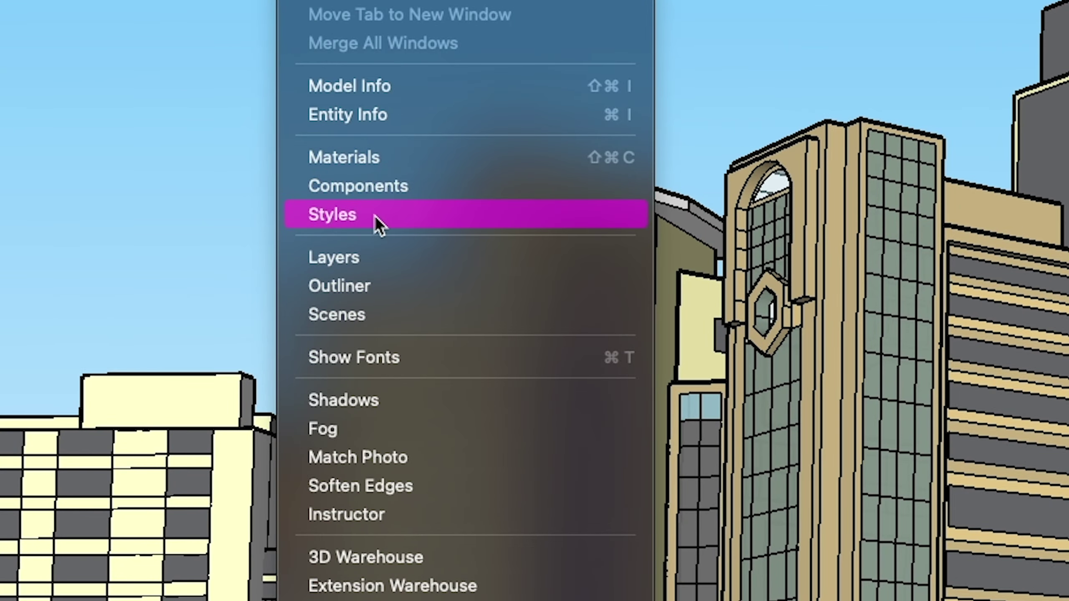
{"action": "left_click", "coordinate": [208, 164]}
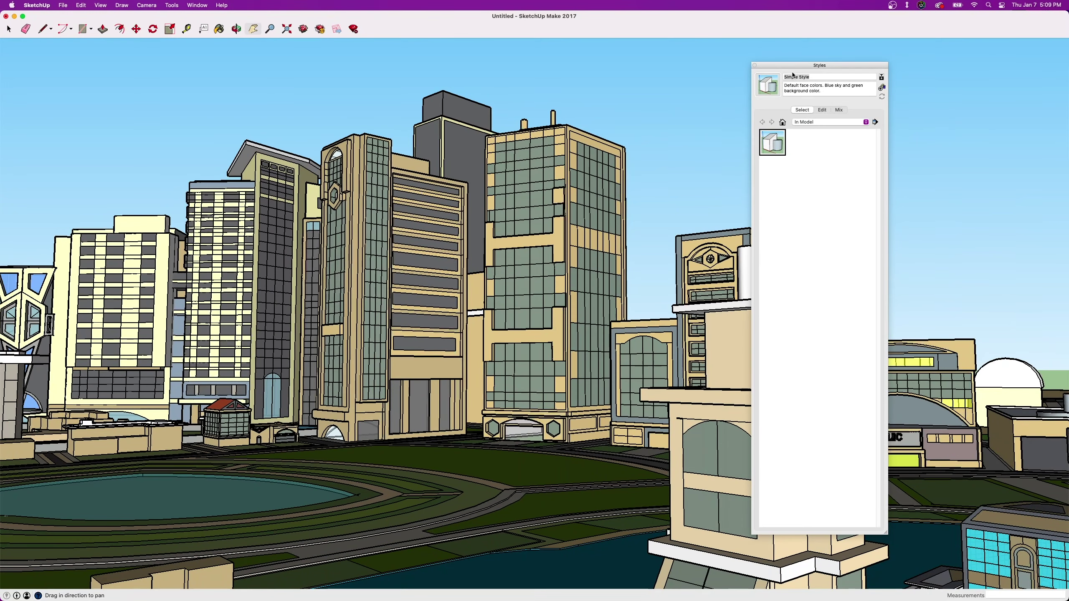
{"action": "left_click_drag", "start_coordinate": [794, 68], "coordinate": [871, 87]}
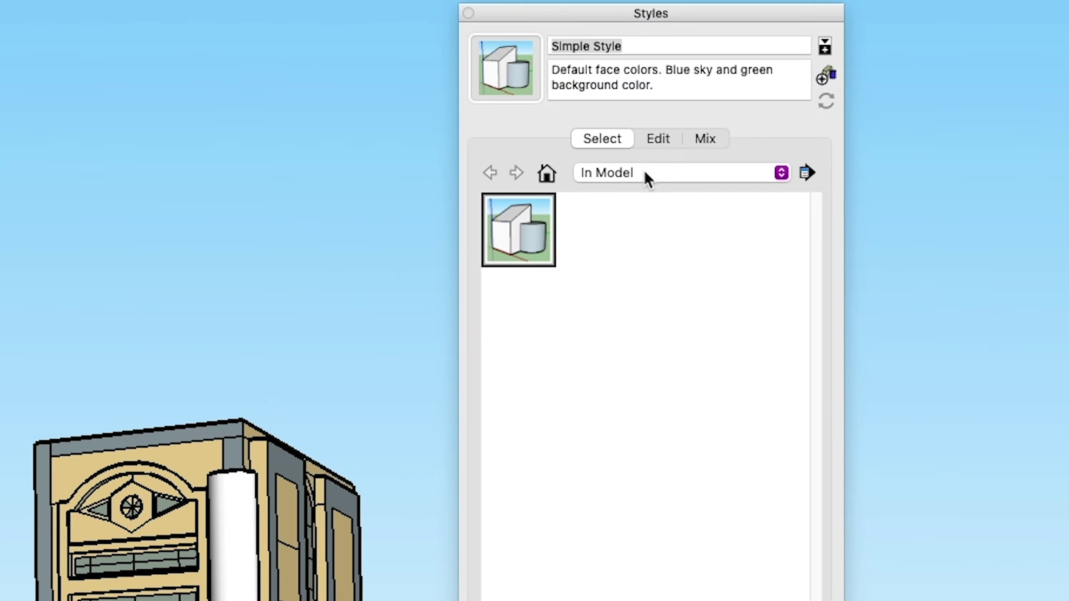
{"action": "left_click", "coordinate": [893, 139]}
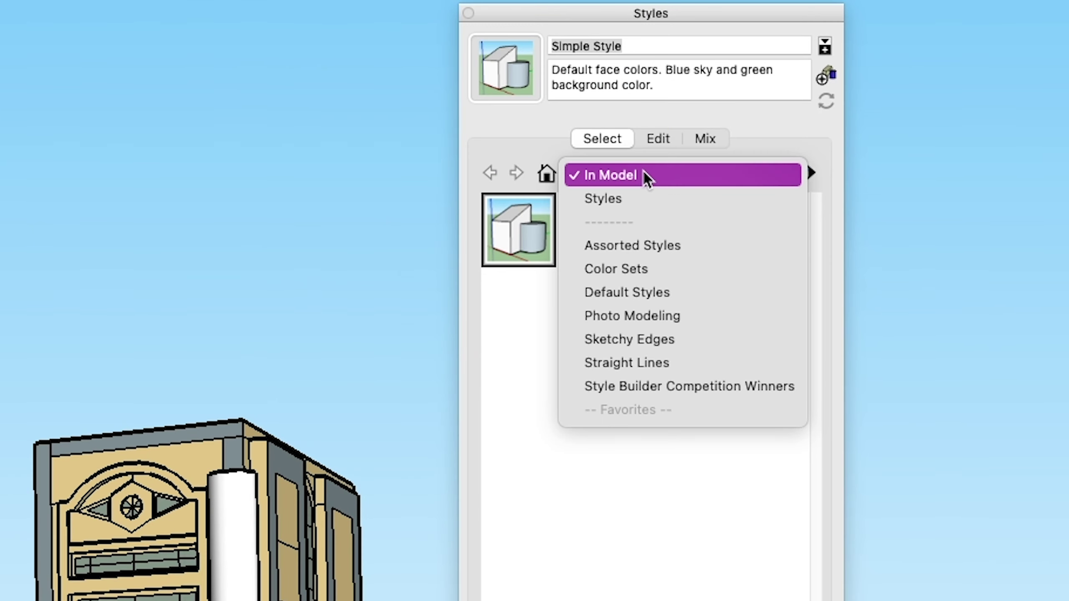
{"action": "left_click", "coordinate": [680, 323]}
{"action": "left_click", "coordinate": [533, 239]}
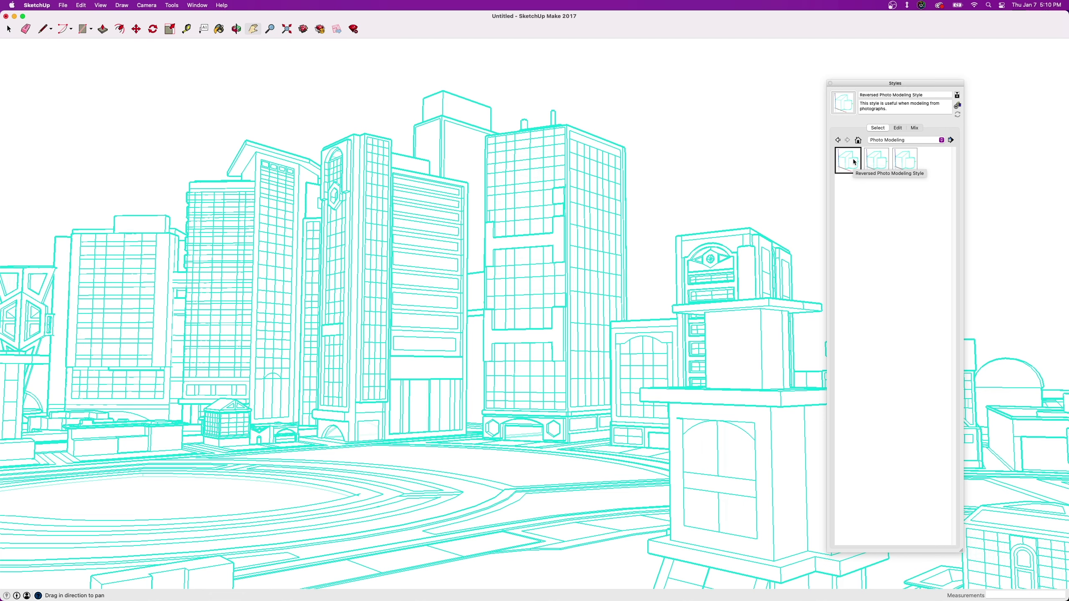
Try several Sketchy Edges styles on the skyline, including Dry Erase Marker, Pencil and Pencil Curved.
{"action": "left_click", "coordinate": [908, 141]}
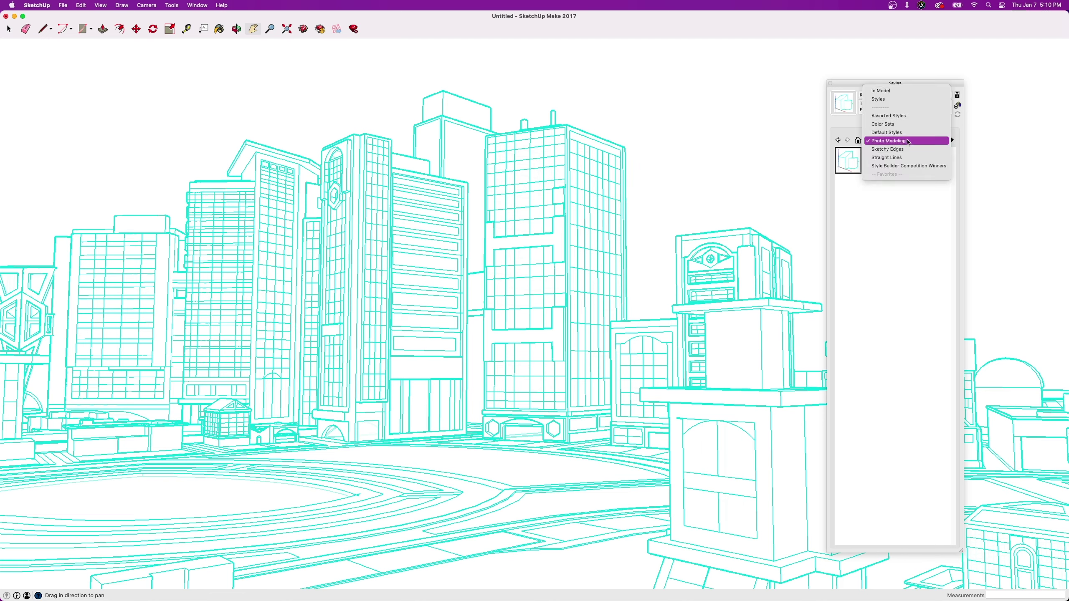
{"action": "left_click", "coordinate": [901, 149]}
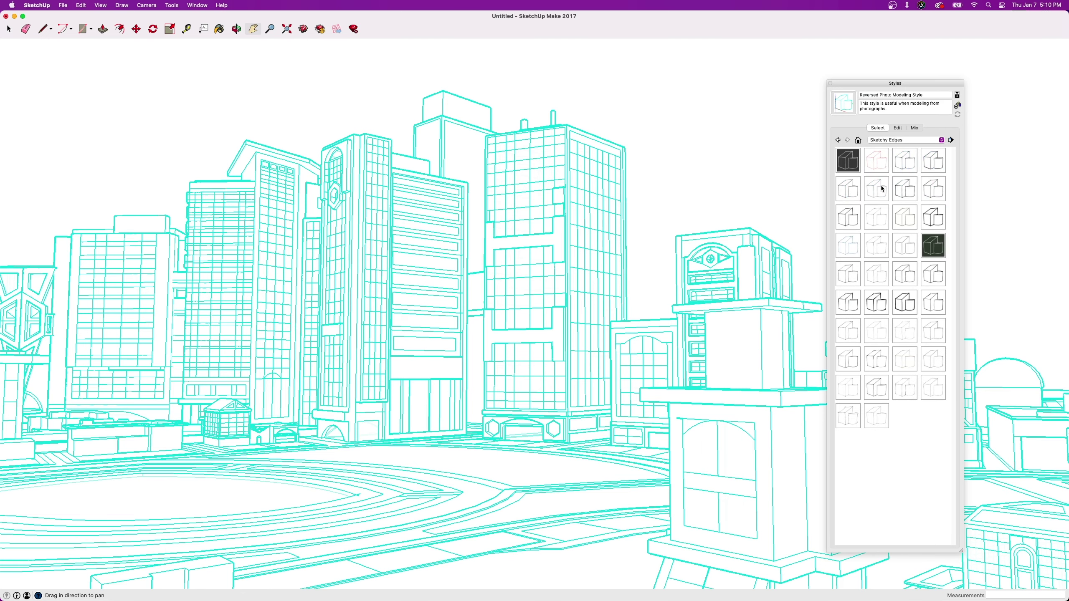
{"action": "left_click", "coordinate": [875, 245]}
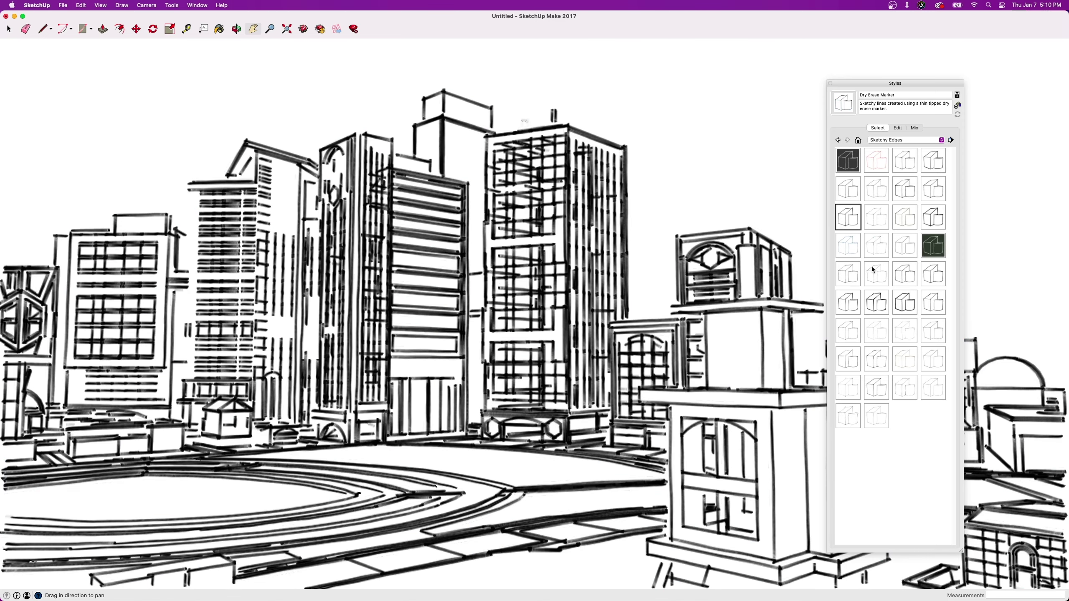
{"action": "left_click", "coordinate": [878, 306]}
{"action": "left_click", "coordinate": [883, 334]}
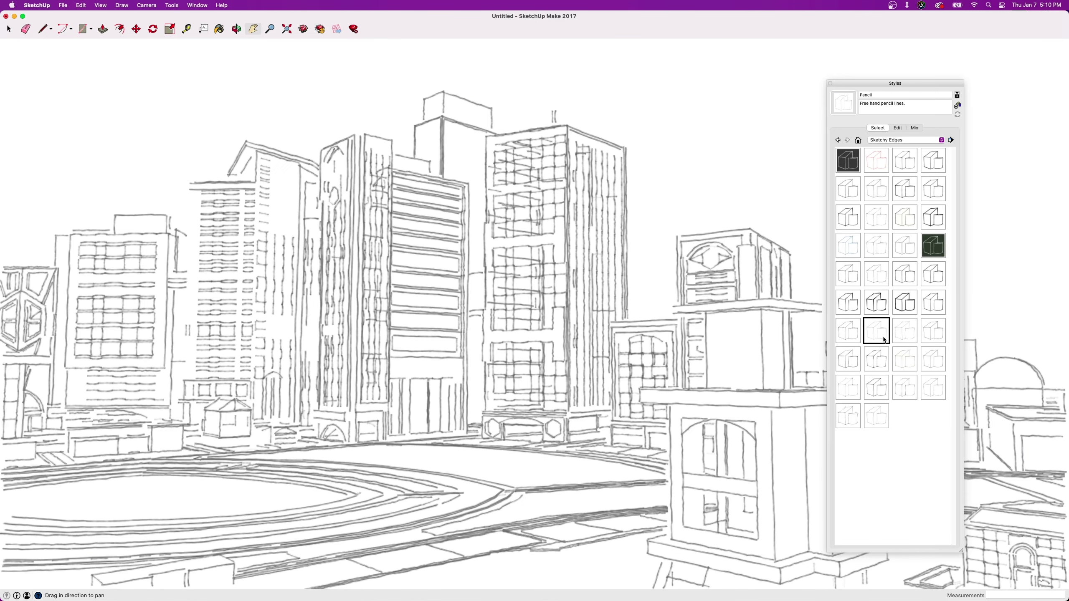
{"action": "left_click", "coordinate": [911, 330]}
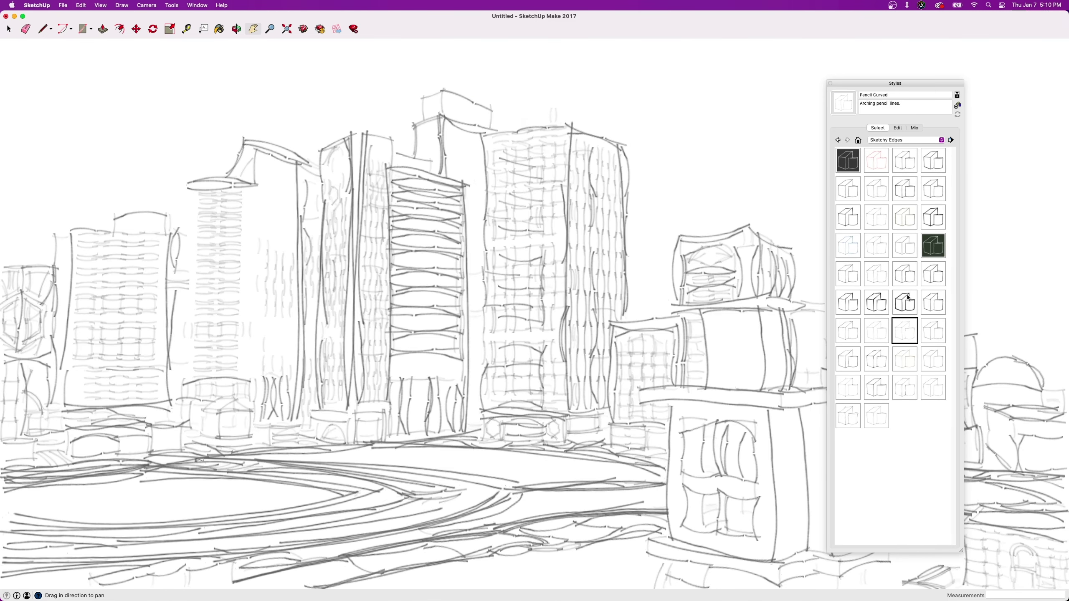
Try the Marker Wide style with a higher level of detail, and the Scribble Heavy style.
{"action": "left_click", "coordinate": [908, 298]}
{"action": "left_click", "coordinate": [898, 129]}
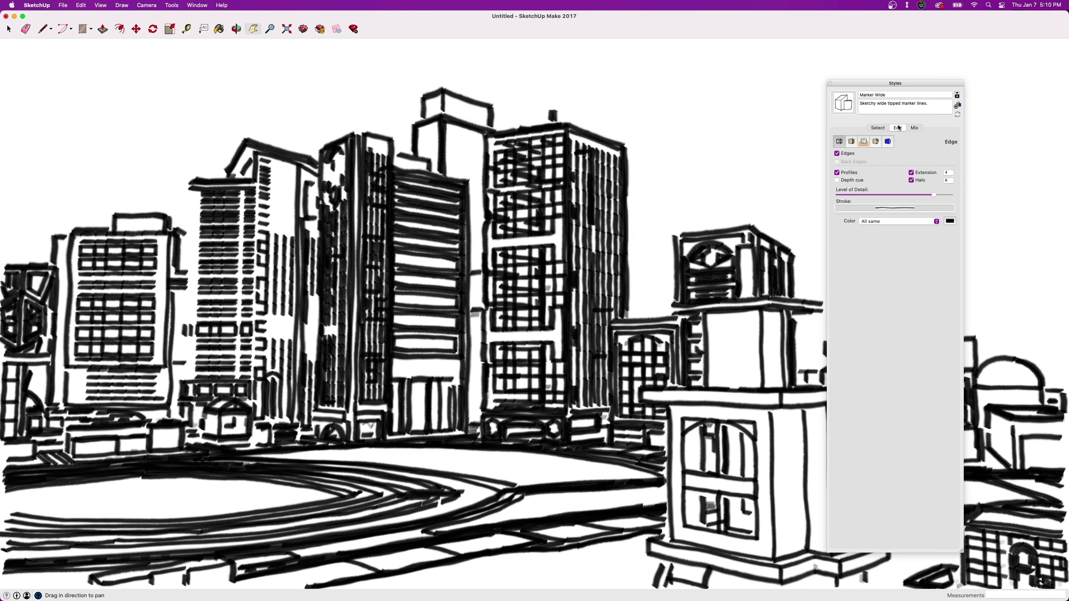
{"action": "mouse_move", "coordinate": [933, 195]}
{"action": "left_mouse_down"}
{"action": "mouse_move", "coordinate": [921, 197]}
{"action": "mouse_move", "coordinate": [948, 196]}
{"action": "left_mouse_up"}
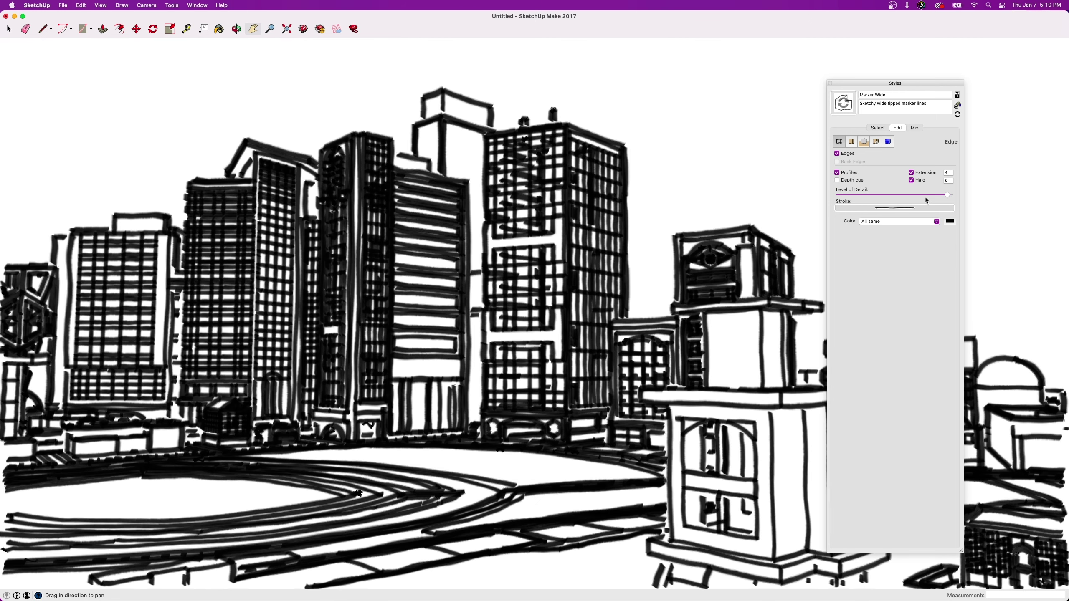
{"action": "left_click", "coordinate": [879, 127]}
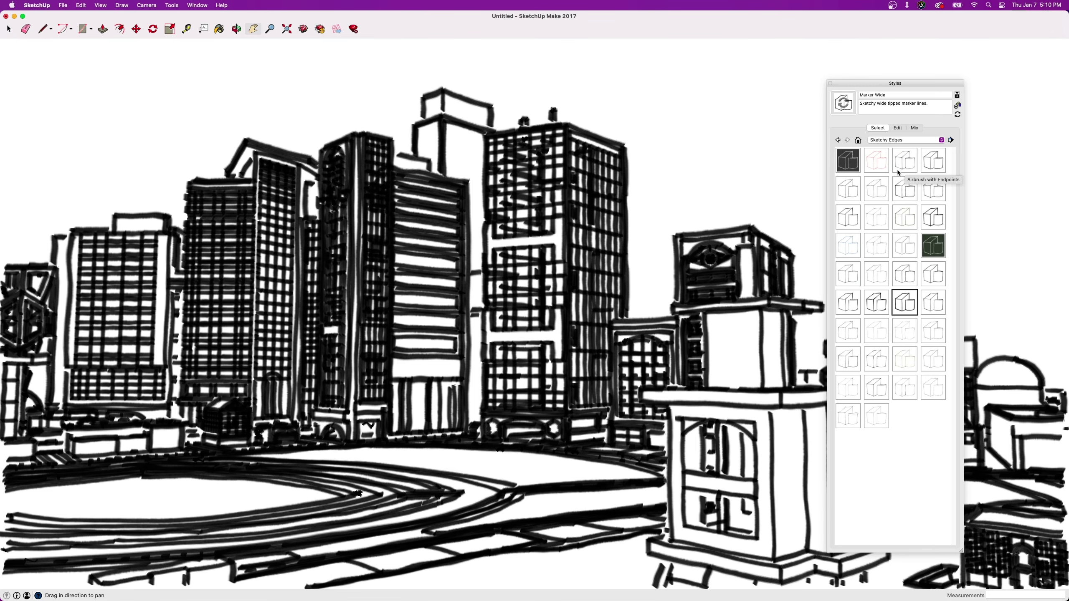
{"action": "left_click", "coordinate": [909, 200]}
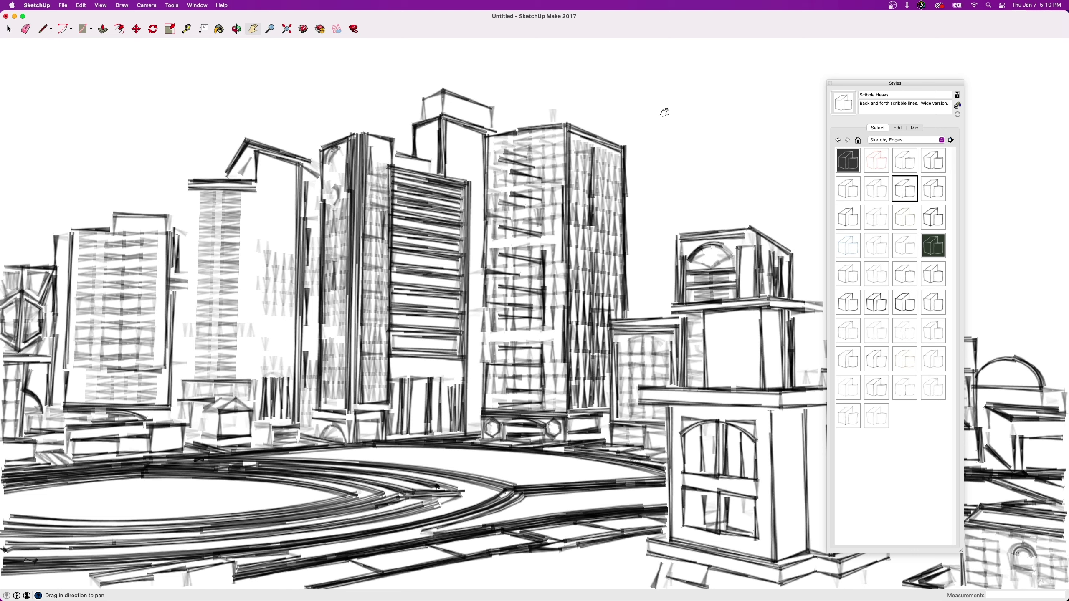
Apply the Reversed Photo Modeling Style from the Photo Modeling collection in place of the sketchy style.
{"action": "left_click", "coordinate": [902, 141]}
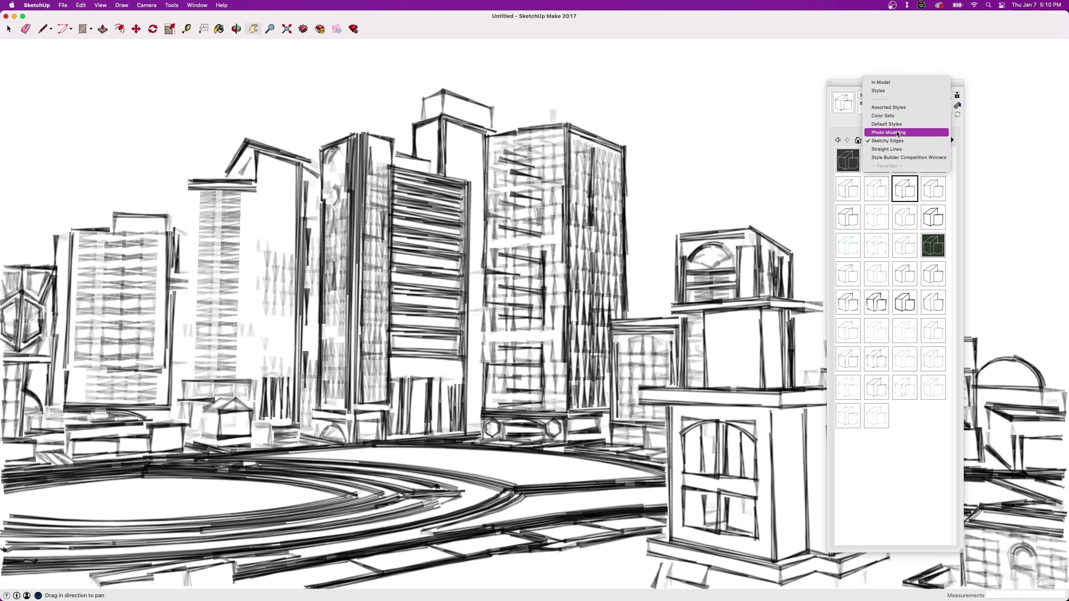
{"action": "left_click", "coordinate": [899, 133]}
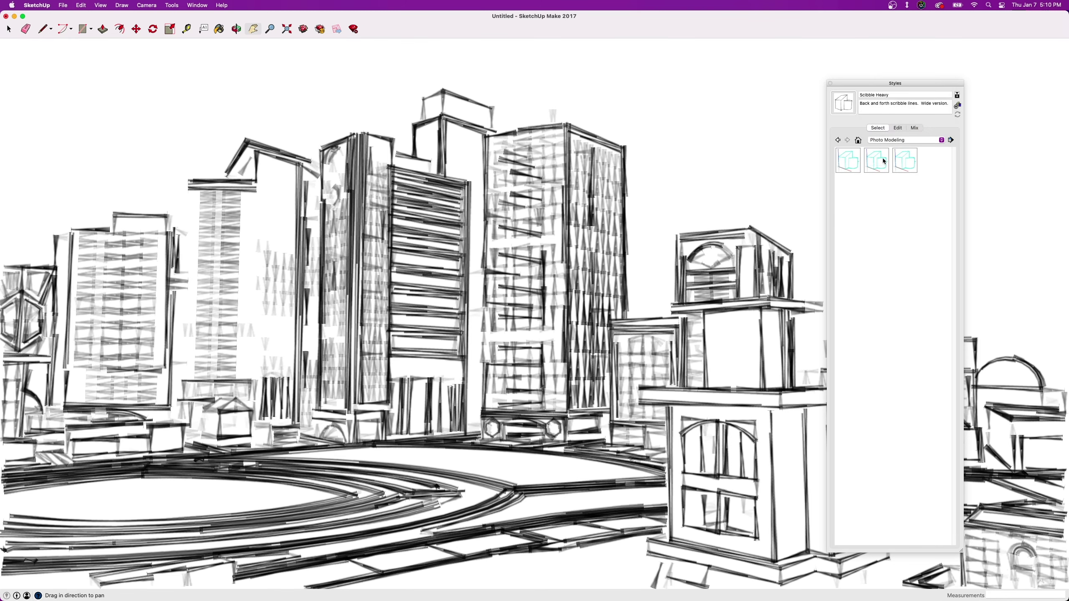
{"action": "left_click", "coordinate": [855, 163]}
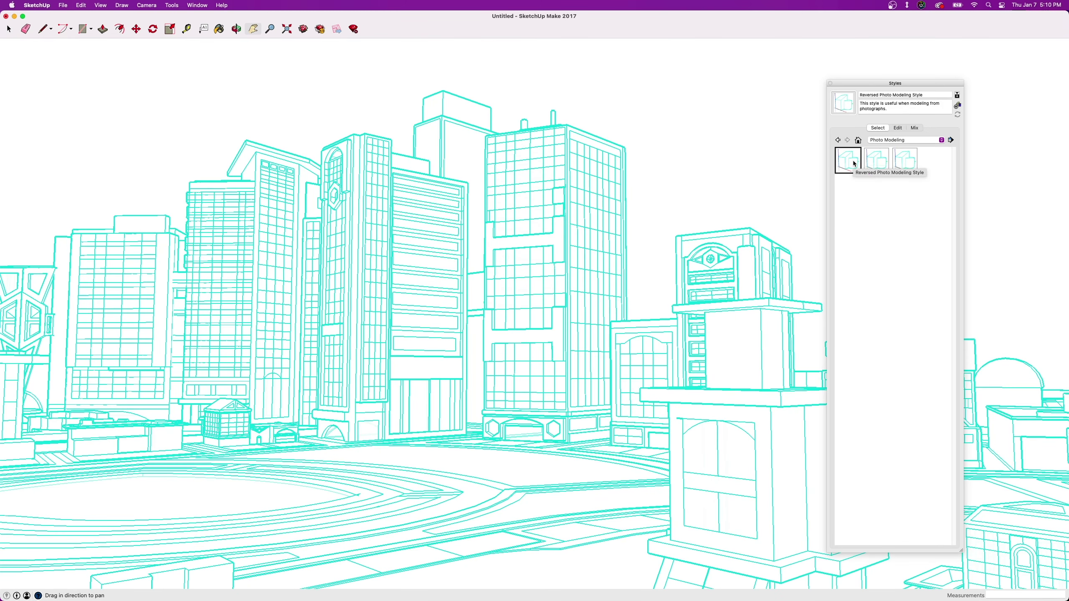
Change the style's edge color to black.
{"action": "left_click", "coordinate": [898, 128]}
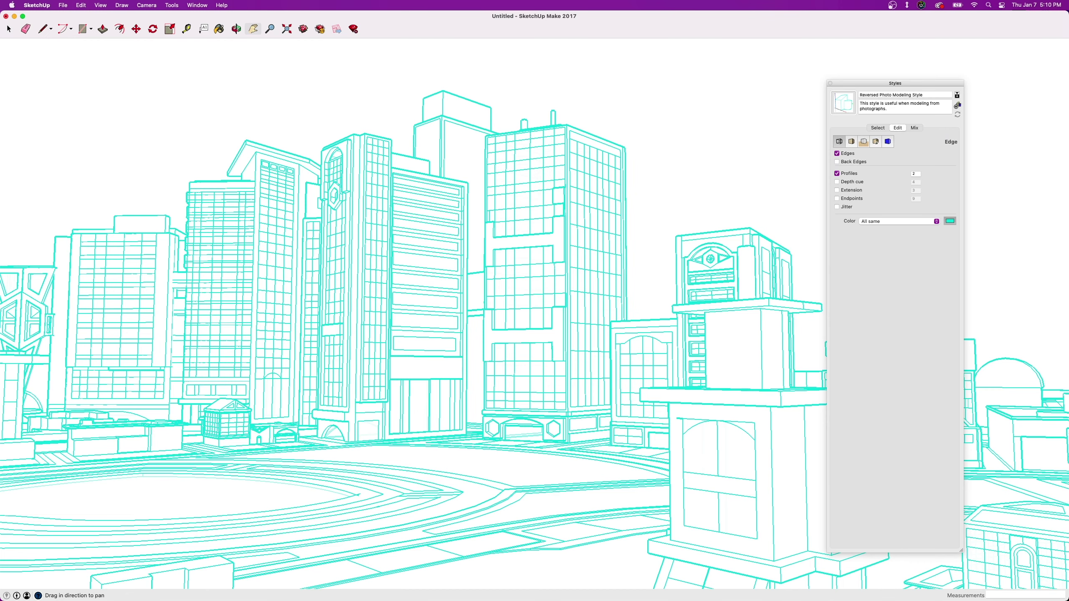
{"action": "left_click", "coordinate": [950, 221]}
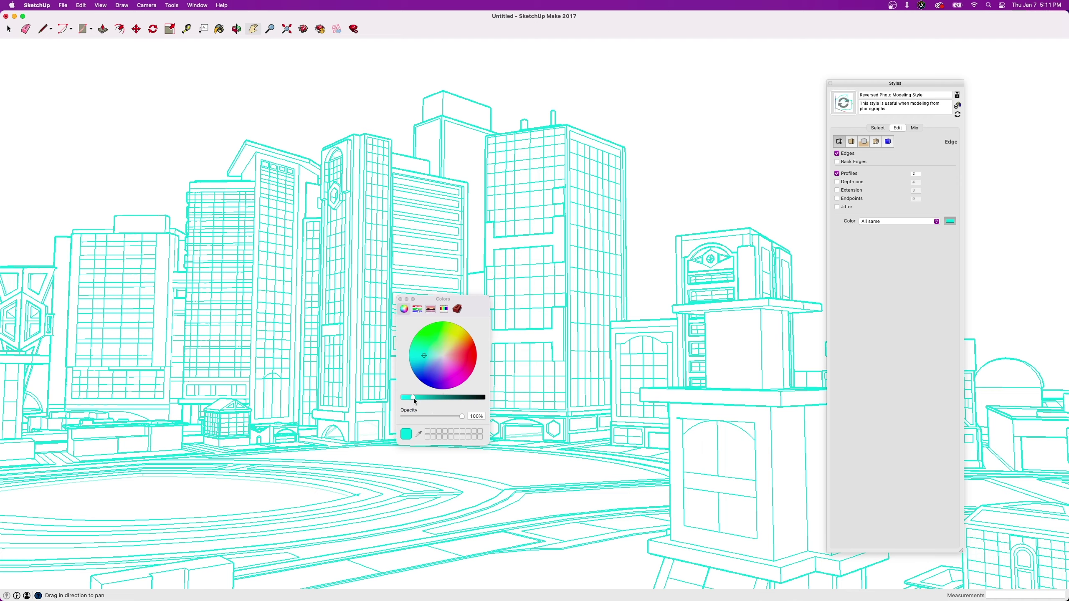
{"action": "left_click_drag", "start_coordinate": [402, 398], "coordinate": [505, 404]}
{"action": "left_click", "coordinate": [950, 221]}
Look through the style's Face, Background, Watermark and Modeling settings and return to the Edge settings.
{"action": "left_click", "coordinate": [866, 142]}
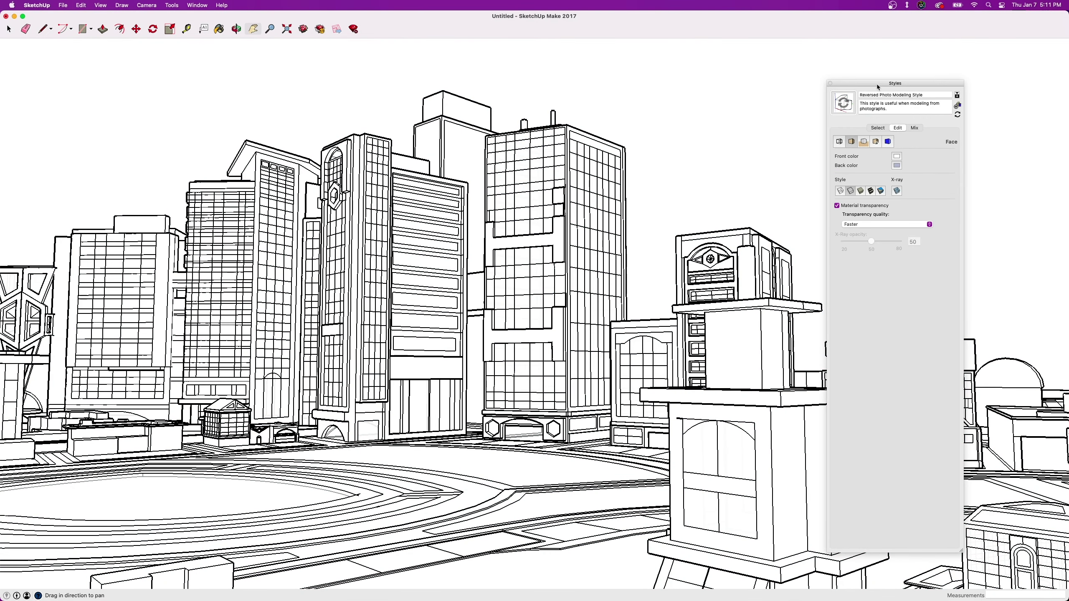
{"action": "left_click_drag", "start_coordinate": [878, 87], "coordinate": [914, 90]}
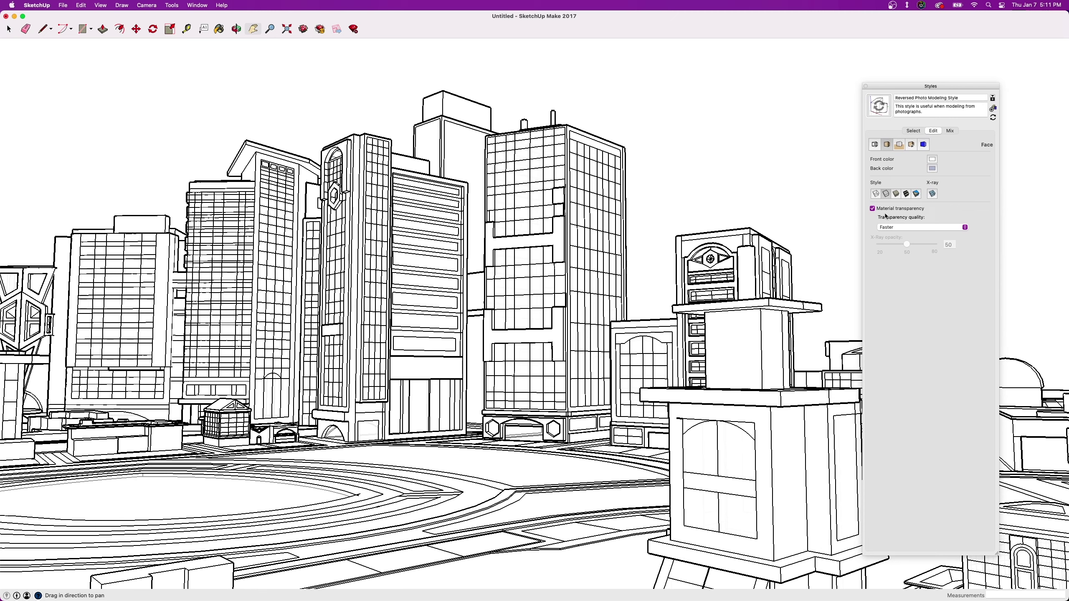
{"action": "left_click", "coordinate": [900, 145]}
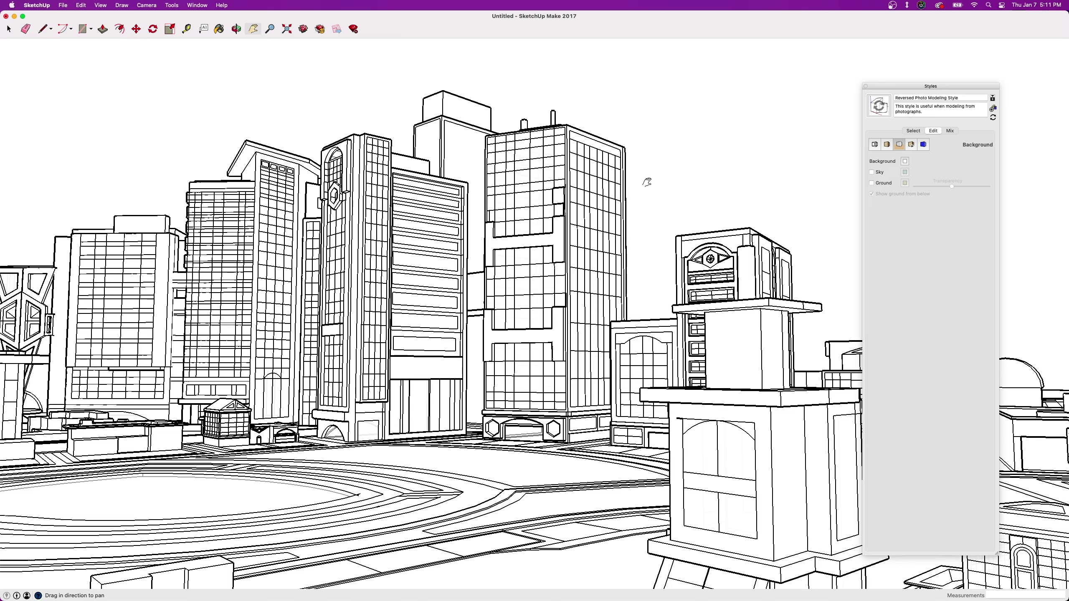
{"action": "left_click", "coordinate": [912, 145]}
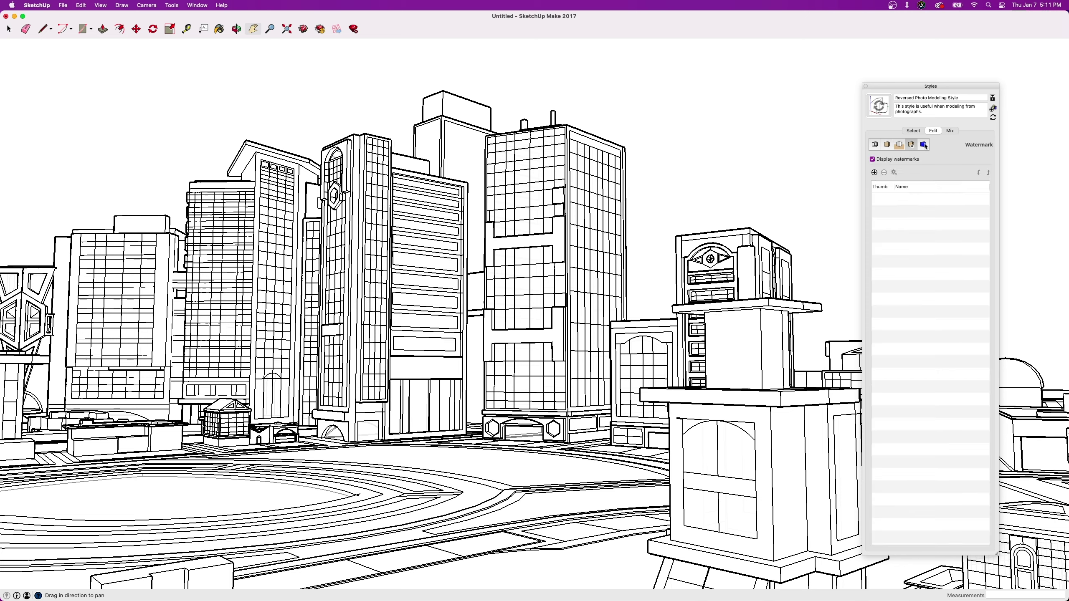
{"action": "left_click", "coordinate": [924, 145]}
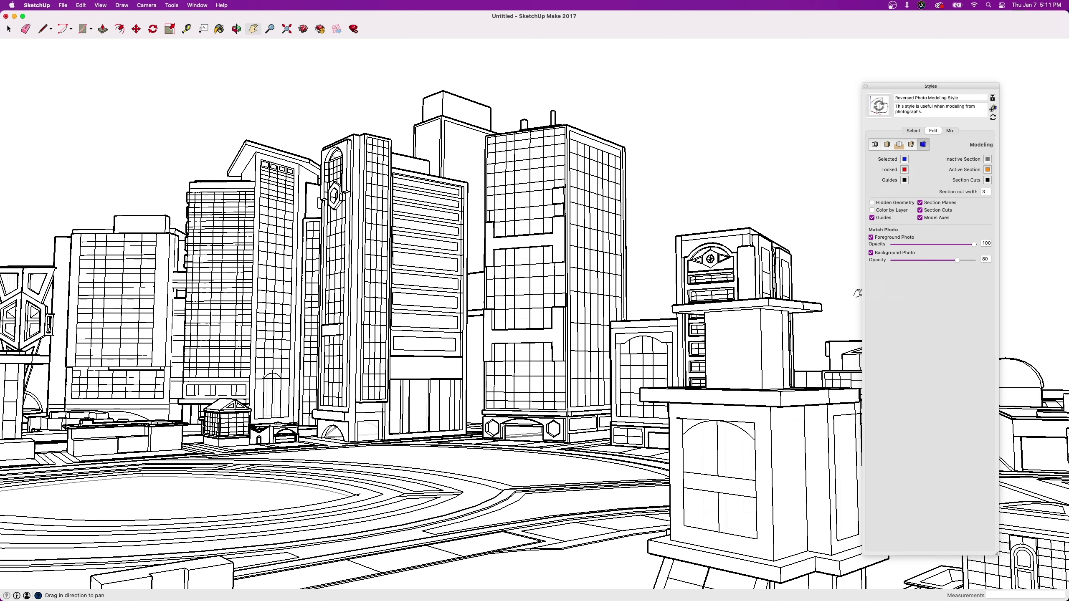
{"action": "left_click", "coordinate": [875, 145]}
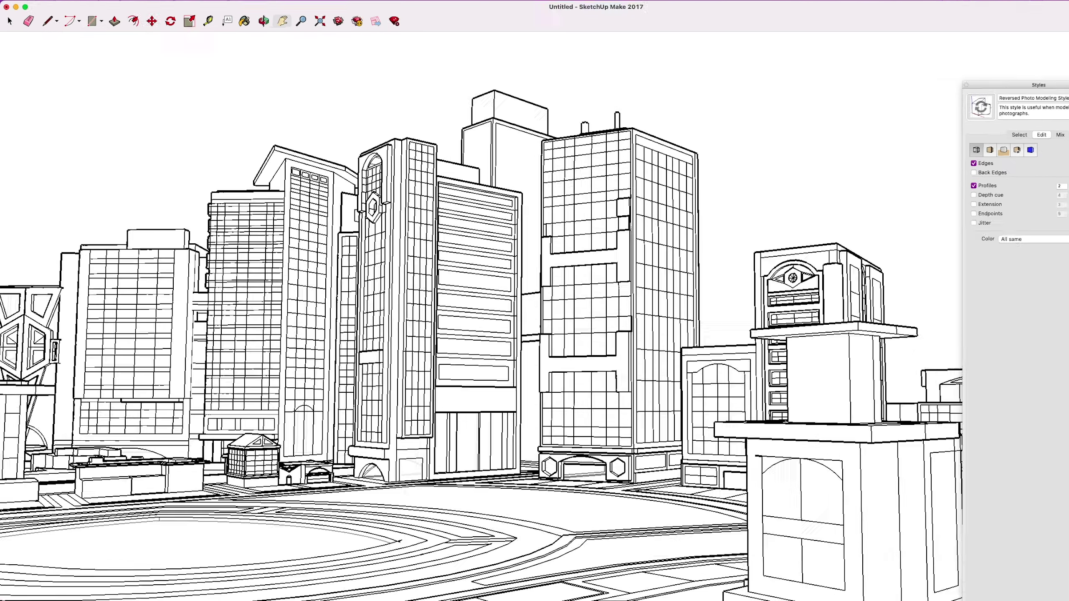
Start a 2D graphic export and create a folder named Tut Backgrounds inside the Tutorials folder as its destination.
{"action": "left_click", "coordinate": [62, 5]}
{"action": "mouse_move", "coordinate": [280, 186]}
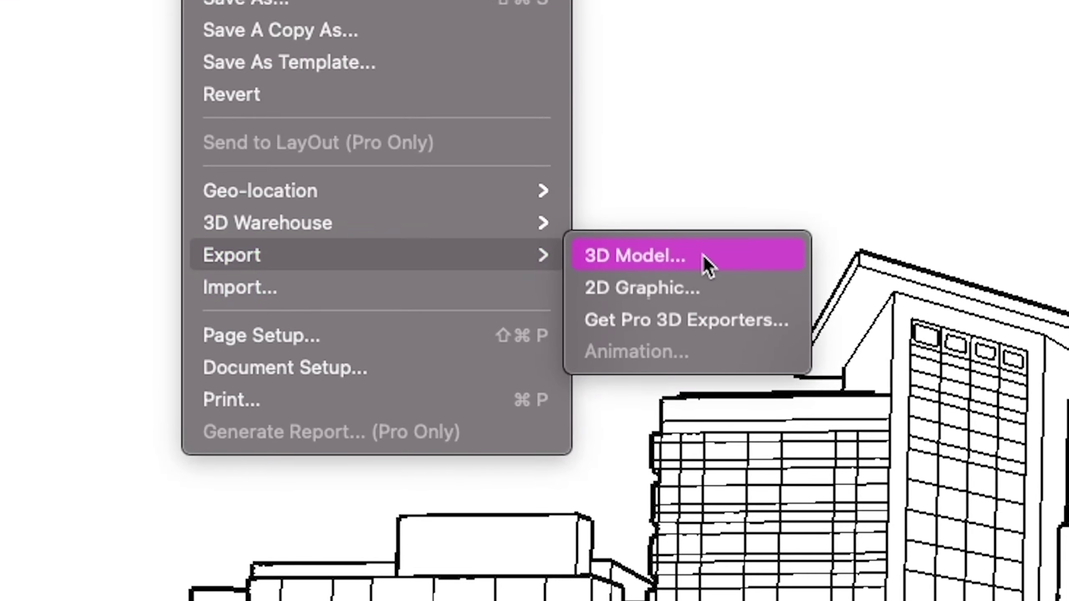
{"action": "left_click", "coordinate": [710, 291]}
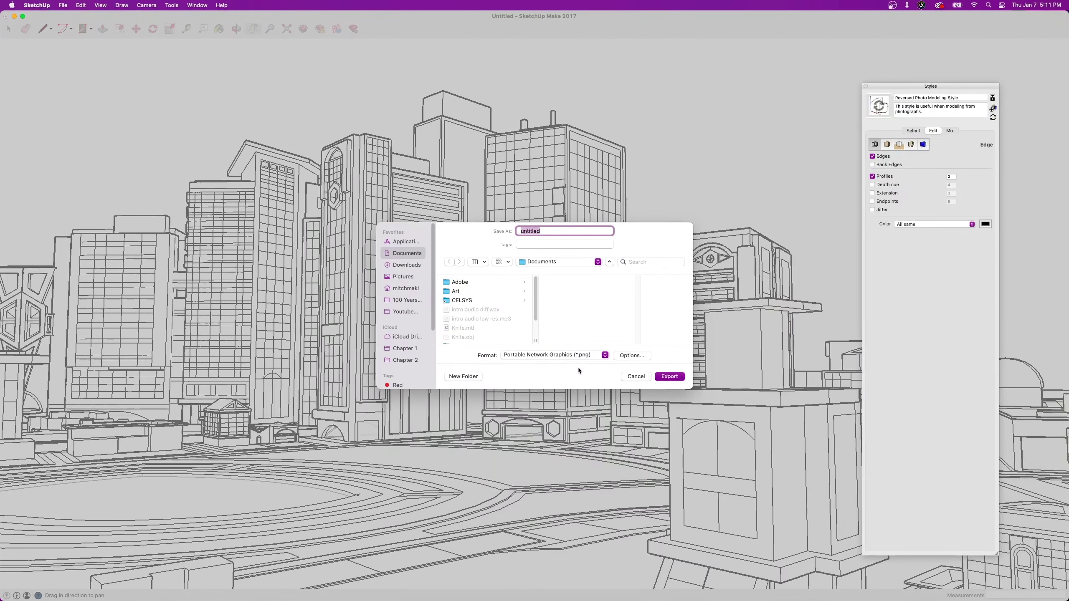
{"action": "left_click", "coordinate": [406, 312]}
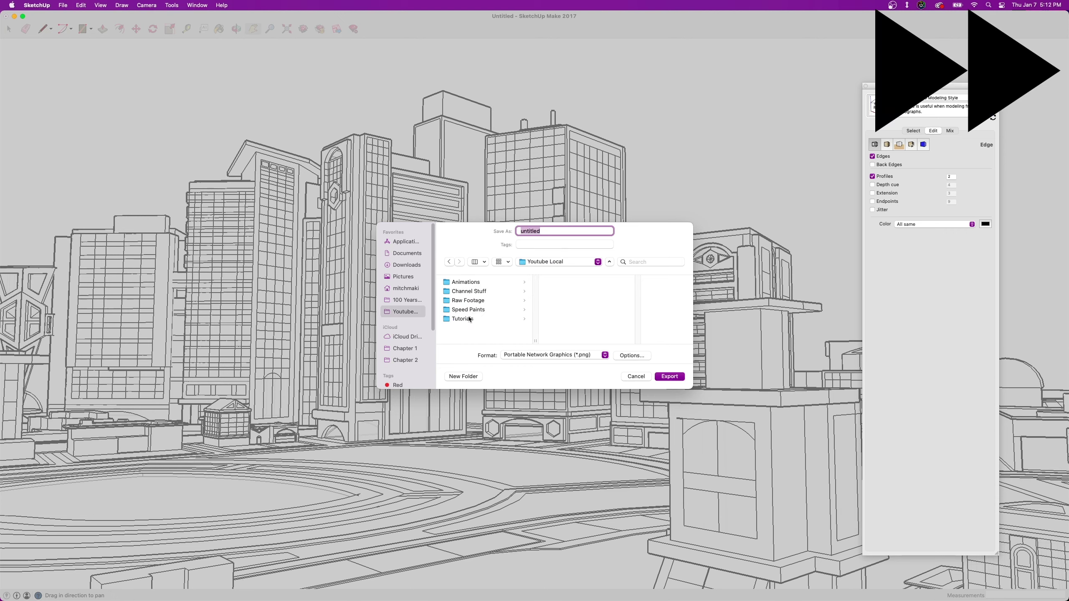
{"action": "left_click", "coordinate": [471, 319]}
{"action": "left_click", "coordinate": [464, 377]}
{"action": "type", "text": "Tut"}
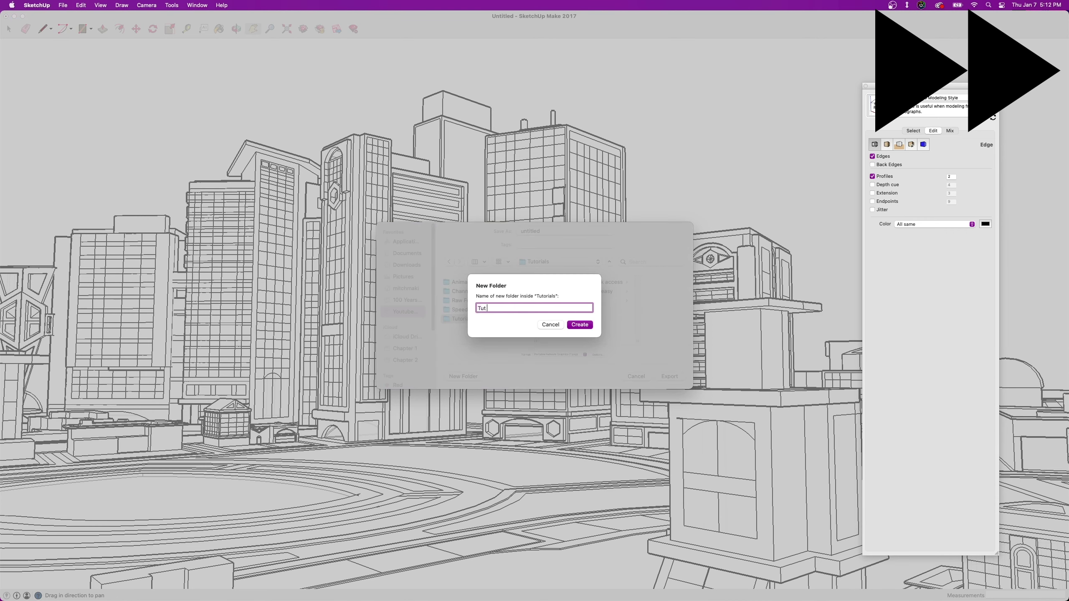
{"action": "type", "text": " Backgrounds"}
{"action": "key", "text": "Return"}
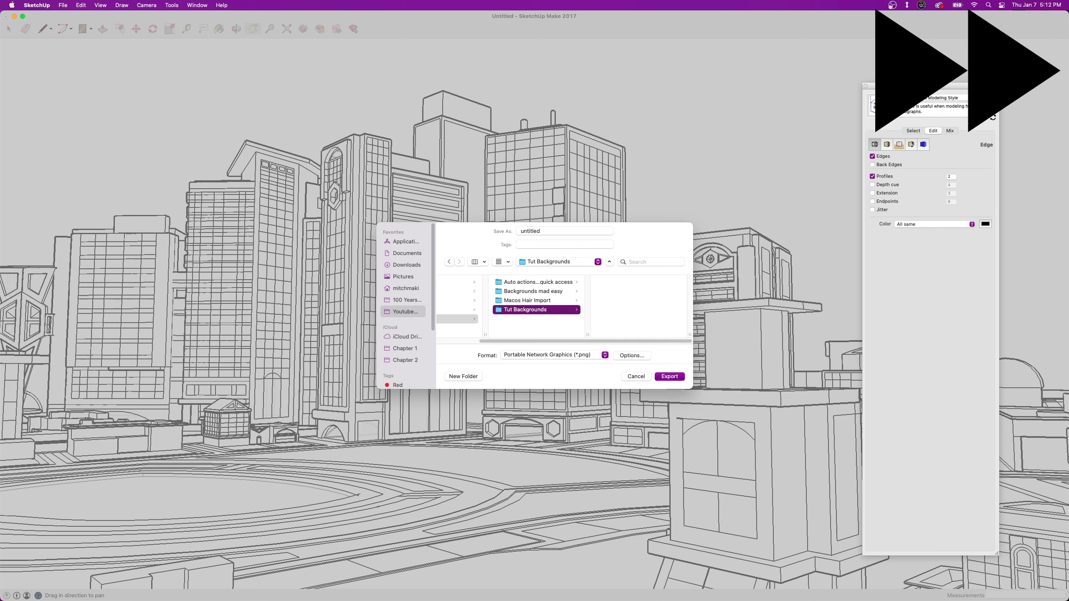
Name the image Cityscape and export it in Portable Network Graphics (*.png) format.
{"action": "double_click", "coordinate": [550, 230]}
{"action": "type", "text": "Line art"}
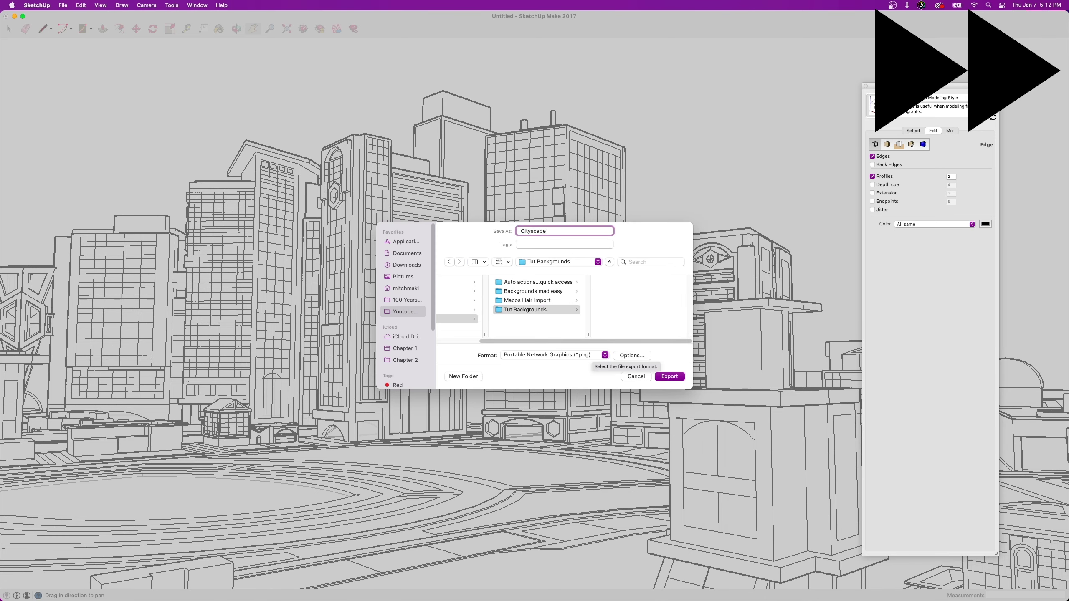
{"action": "key", "text": "Return"}
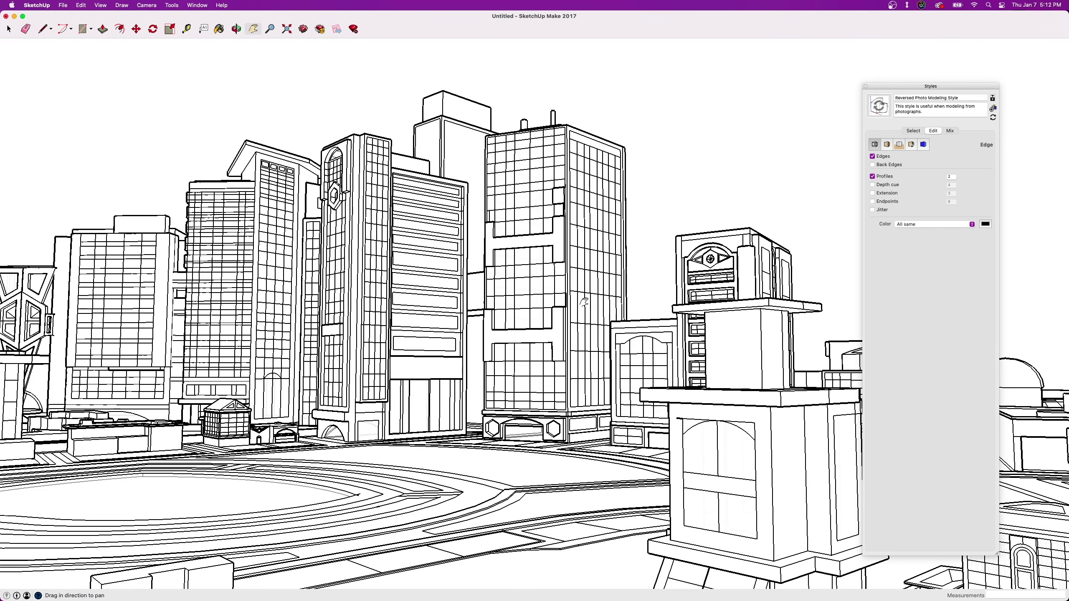
View the file format options for a 3D model export and leave without exporting.
{"action": "left_click", "coordinate": [58, 4]}
{"action": "mouse_move", "coordinate": [126, 142]}
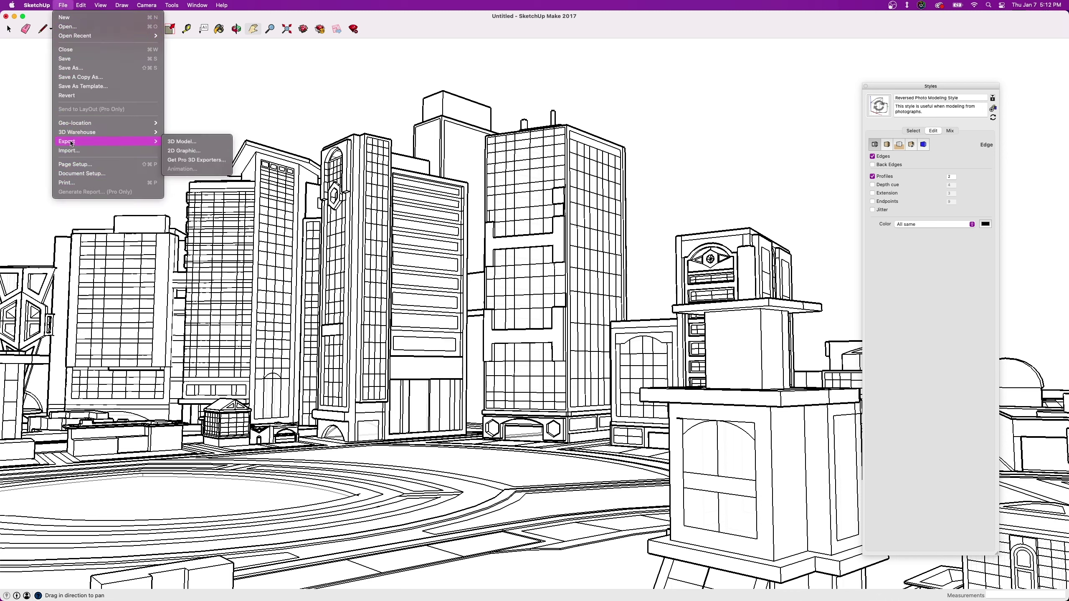
{"action": "left_click", "coordinate": [181, 142]}
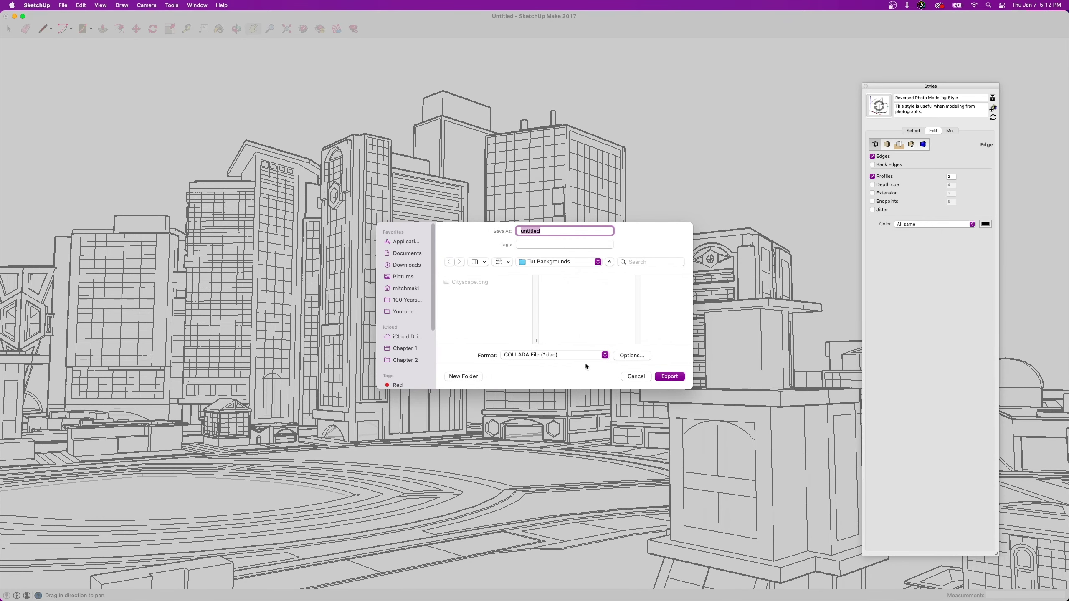
{"action": "left_click", "coordinate": [605, 356]}
{"action": "left_click", "coordinate": [632, 378]}
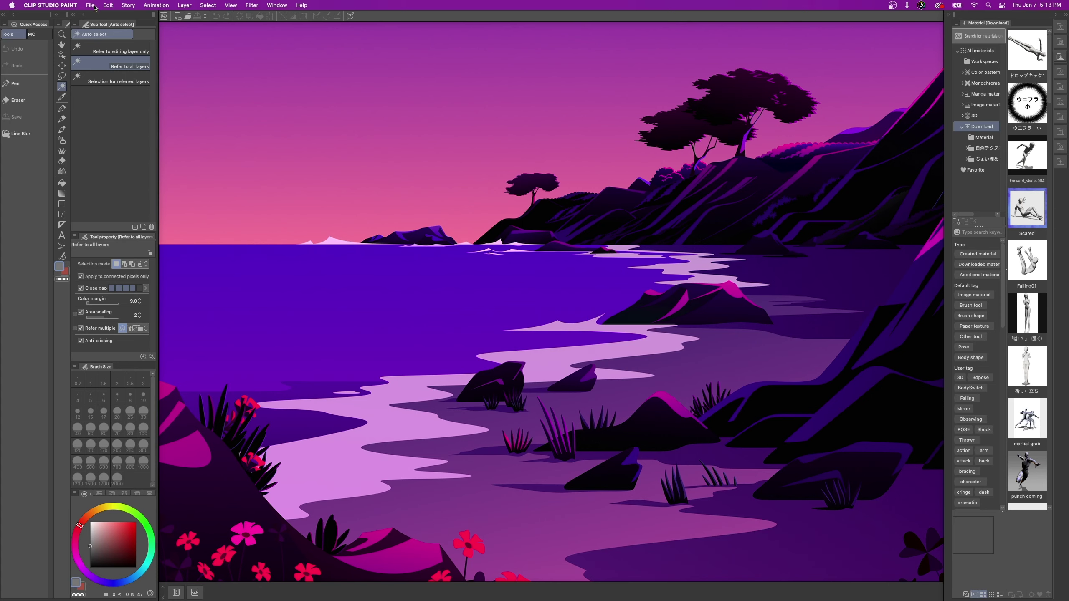
Switch to Clip Studio Paint and open the exported Cityscape.png image.
{"action": "left_click", "coordinate": [90, 5]}
{"action": "left_click", "coordinate": [473, 227]}
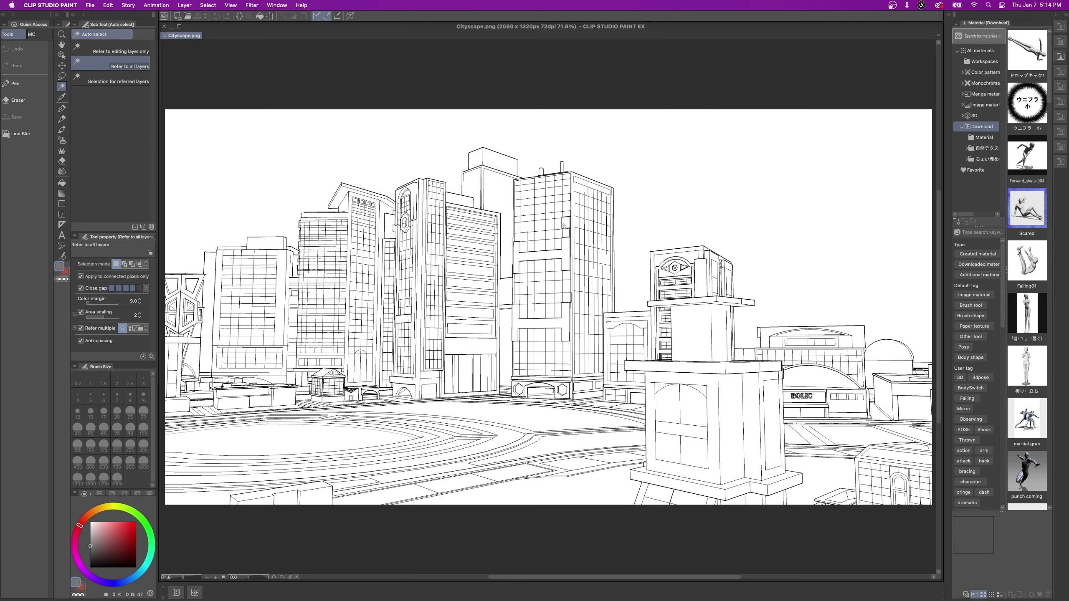
Examine the line quality and building details of the Cityscape line art.
{"action": "scroll", "coordinate": [597, 303], "scroll_direction": "down", "scroll_amount": 2}
{"action": "scroll", "coordinate": [597, 303], "scroll_direction": "up", "scroll_amount": 1}
{"action": "scroll", "coordinate": [597, 303], "scroll_direction": "down", "scroll_amount": 1}
{"action": "scroll", "coordinate": [597, 303], "scroll_direction": "up", "scroll_amount": 1}
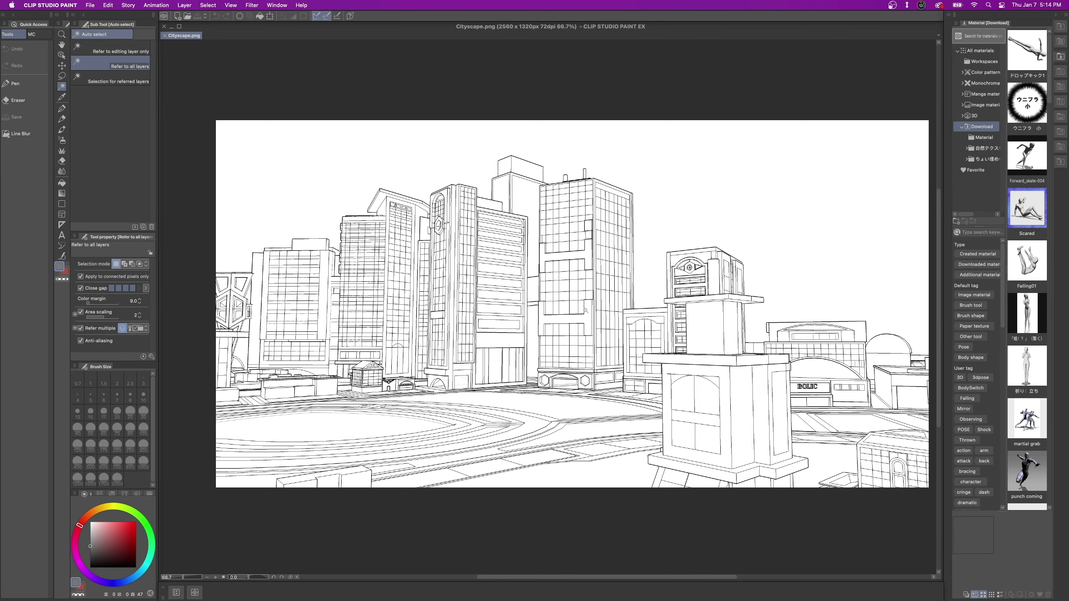
{"action": "scroll", "coordinate": [581, 297], "scroll_direction": "down", "scroll_amount": 2}
{"action": "scroll", "coordinate": [610, 294], "scroll_direction": "down", "scroll_amount": 1}
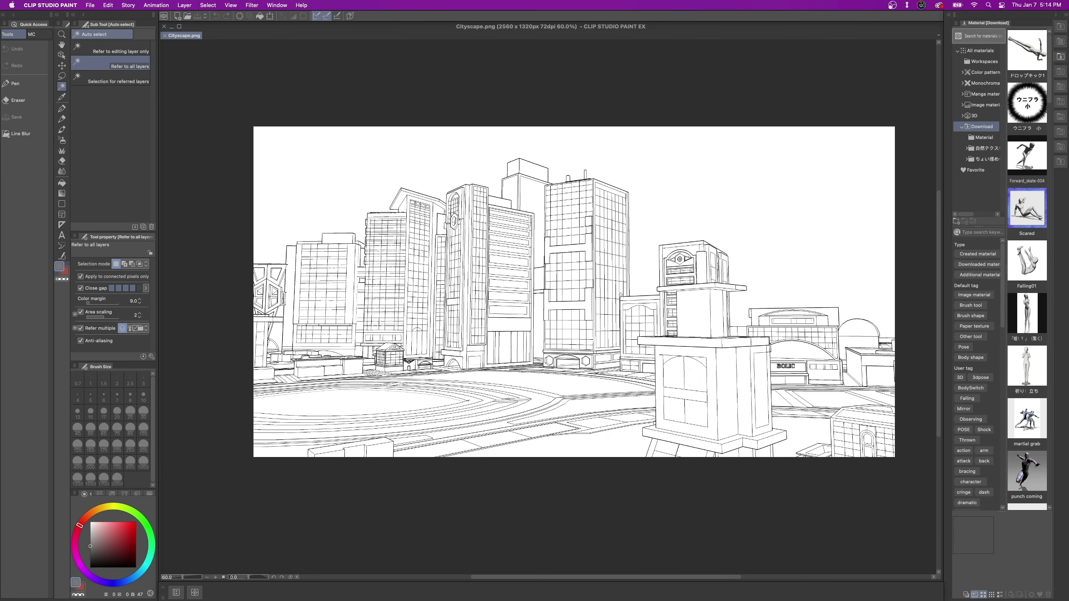
{"action": "scroll", "coordinate": [620, 286], "scroll_direction": "down", "scroll_amount": 1}
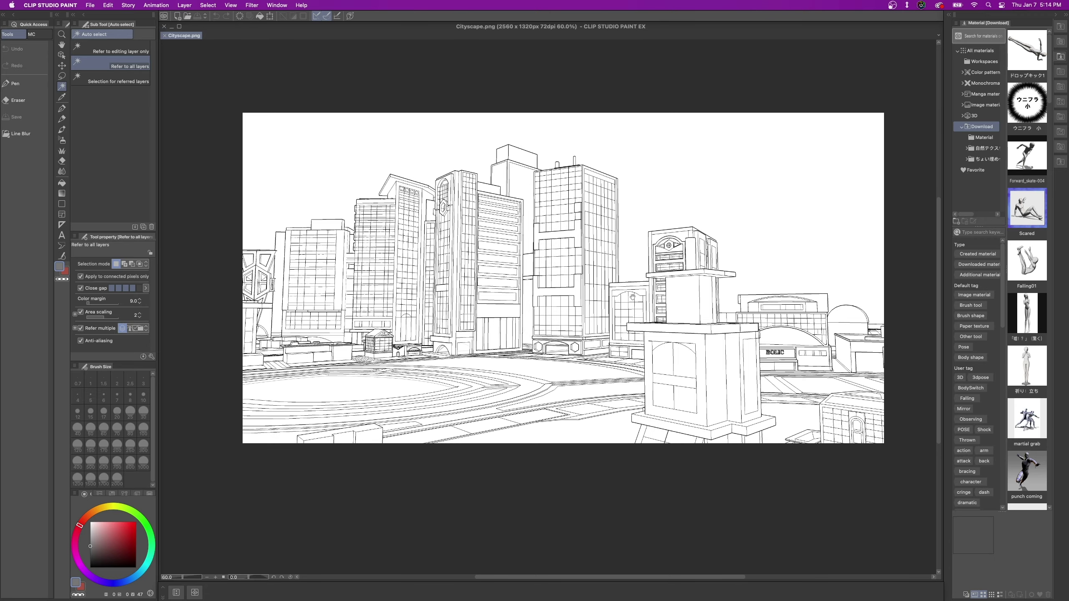
{"action": "scroll", "coordinate": [609, 288], "scroll_direction": "up", "scroll_amount": 2}
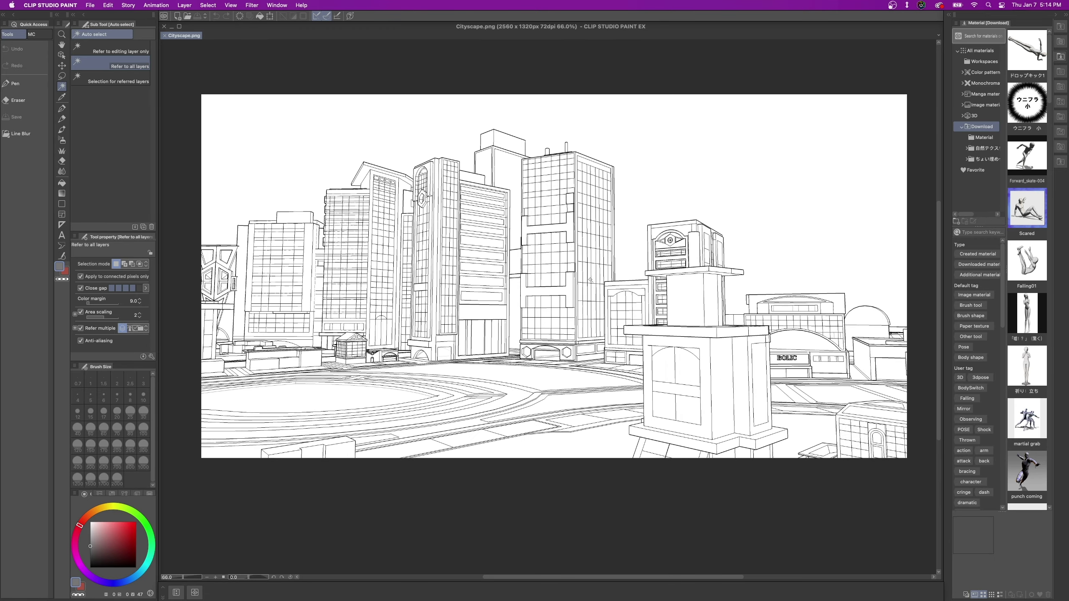
{"action": "scroll", "coordinate": [600, 288], "scroll_direction": "right", "scroll_amount": 3}
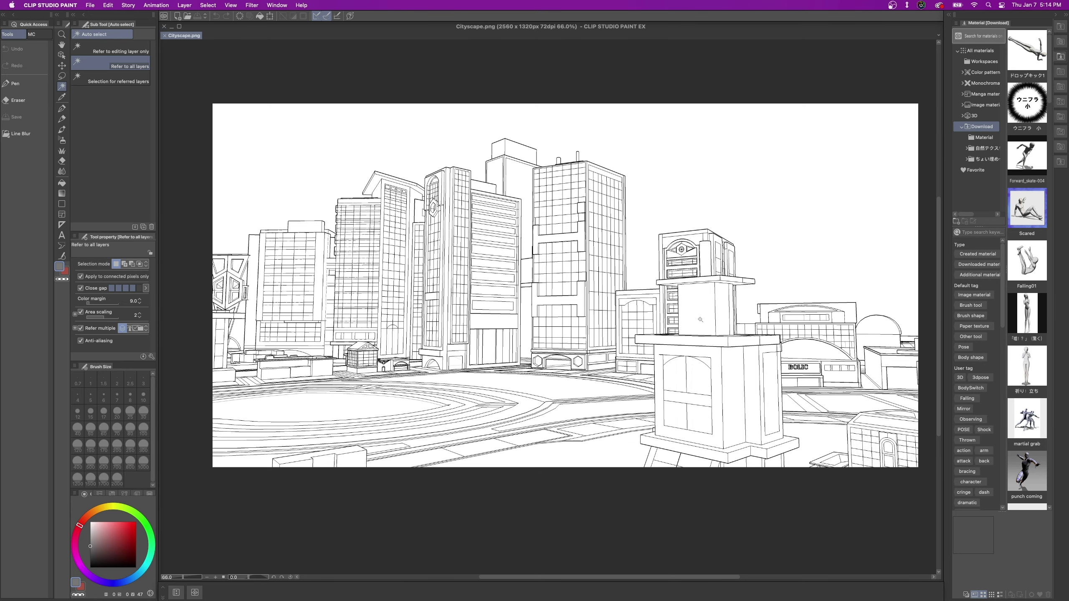
{"action": "scroll", "coordinate": [687, 313], "scroll_direction": "right", "scroll_amount": 1}
{"action": "scroll", "coordinate": [615, 329], "scroll_direction": "up", "scroll_amount": 1}
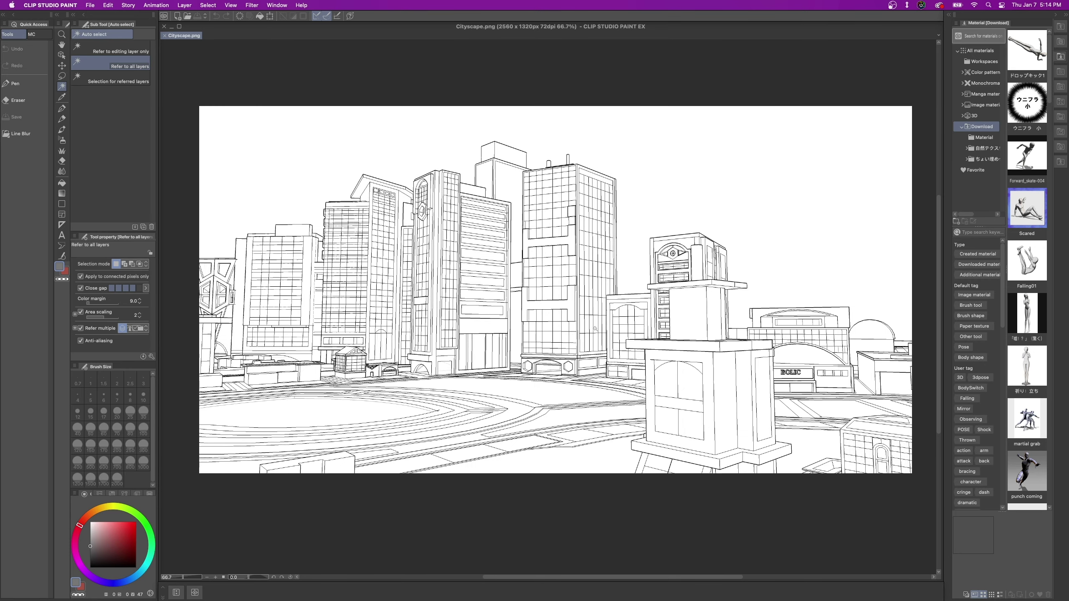
{"action": "scroll", "coordinate": [598, 320], "scroll_direction": "left", "scroll_amount": 2}
{"action": "scroll", "coordinate": [589, 315], "scroll_direction": "right", "scroll_amount": 1}
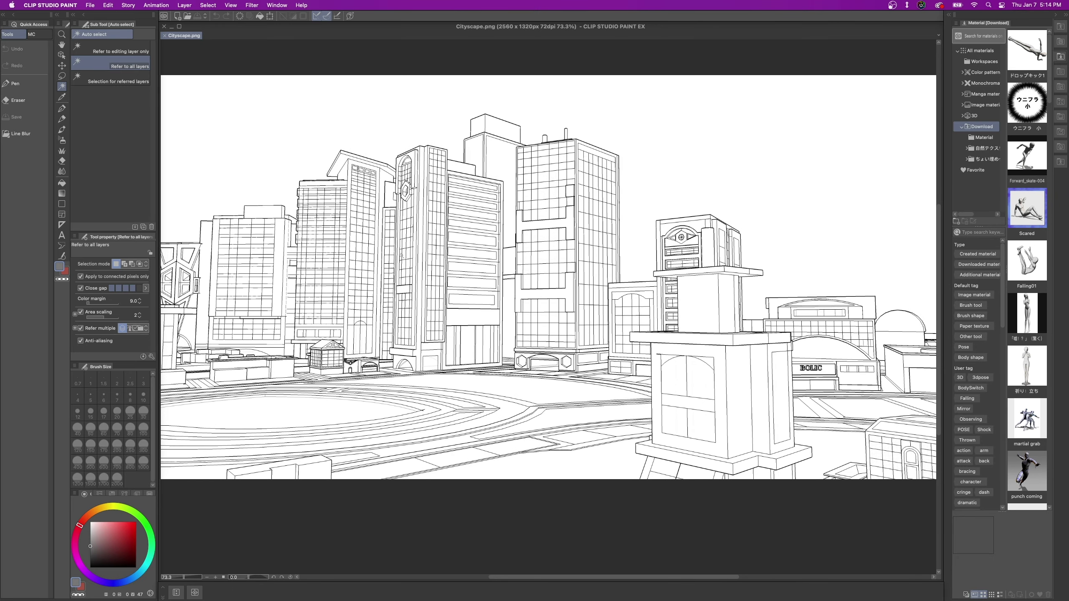
{"action": "scroll", "coordinate": [472, 292], "scroll_direction": "up", "scroll_amount": 1}
{"action": "scroll", "coordinate": [472, 292], "scroll_direction": "down", "scroll_amount": 2}
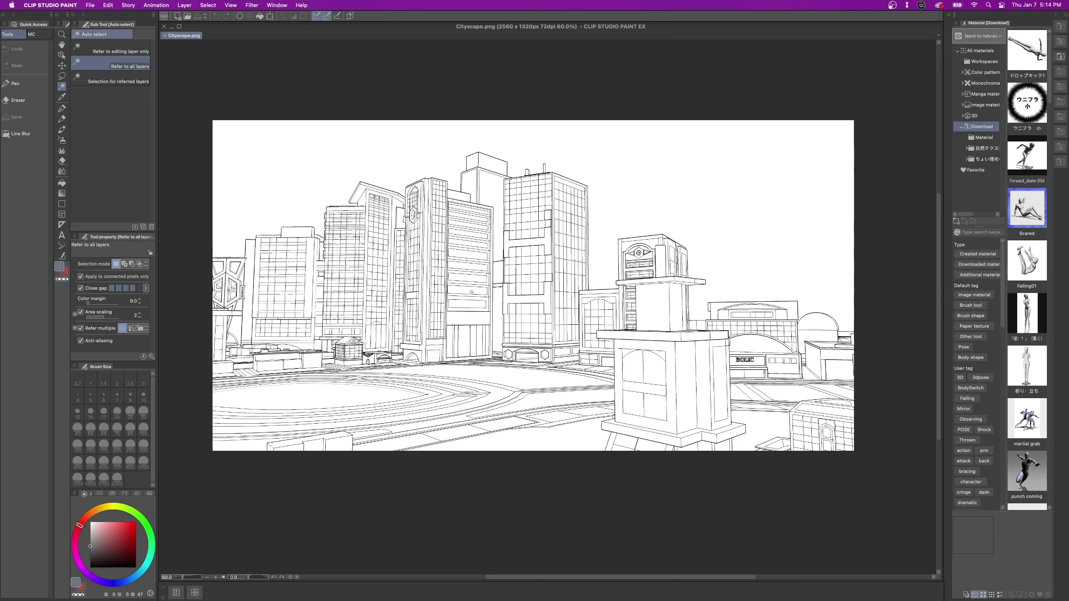
{"action": "scroll", "coordinate": [419, 300], "scroll_direction": "up", "scroll_amount": 1}
{"action": "scroll", "coordinate": [417, 302], "scroll_direction": "left", "scroll_amount": 2}
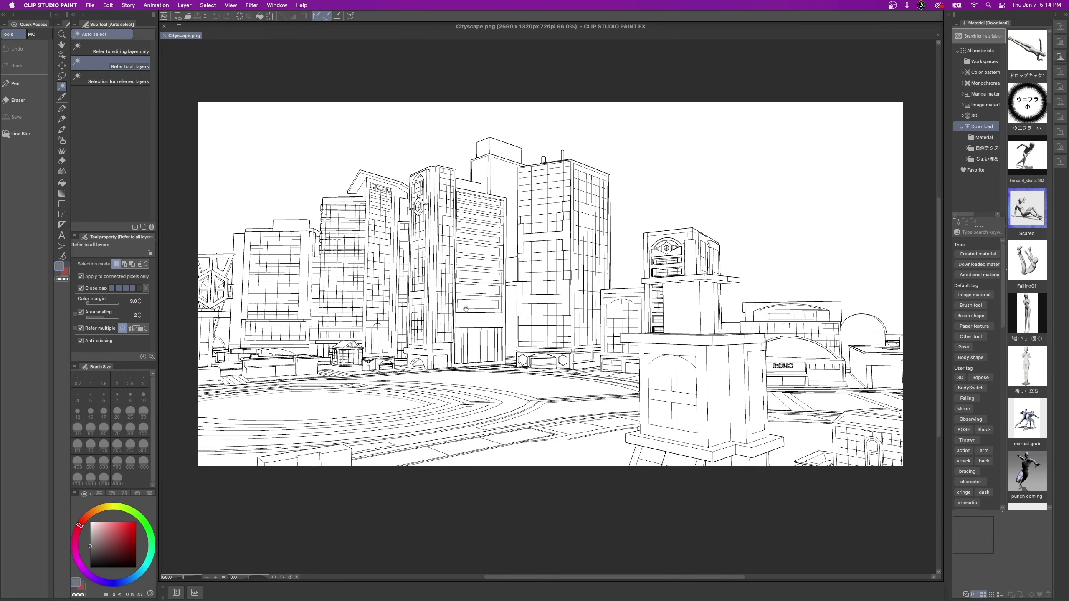
{"action": "left_click_drag", "start_coordinate": [478, 317], "coordinate": [478, 317]}
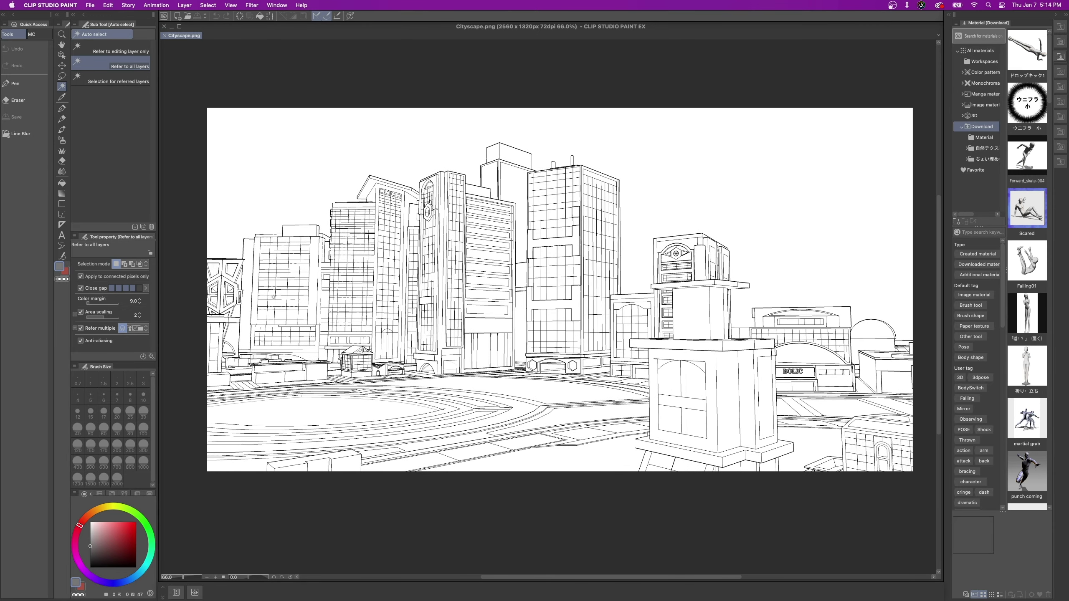
Try filling several window and wall sections of the high-rises with dark red, using the Refer other layers fill.
{"action": "key", "text": "g"}
{"action": "left_click_drag", "start_coordinate": [128, 543], "coordinate": [151, 557]}
{"action": "left_click", "coordinate": [110, 63]}
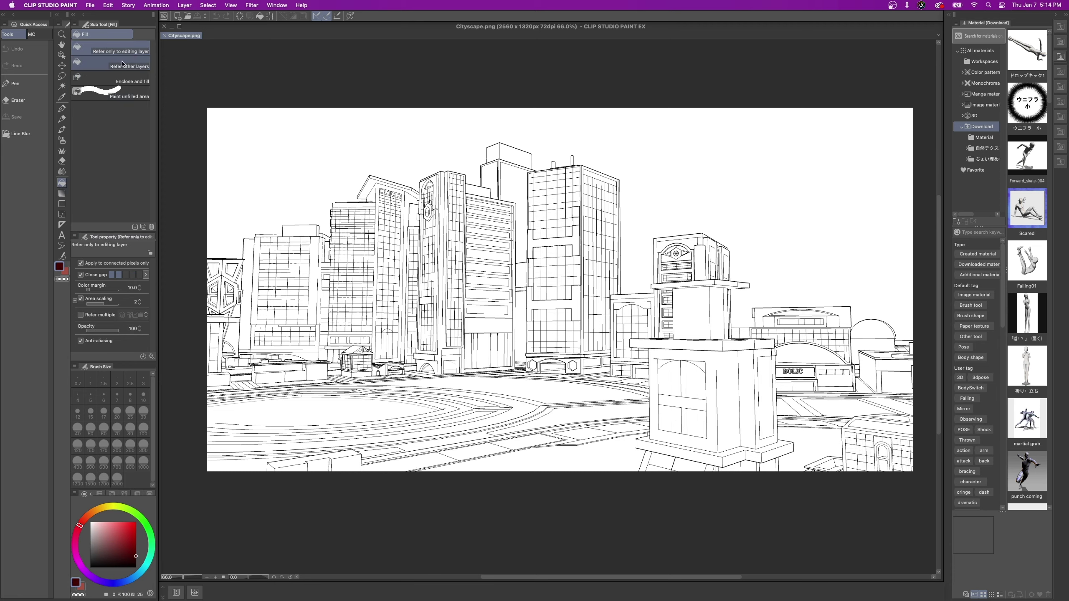
{"action": "left_click", "coordinate": [326, 276]}
{"action": "left_click", "coordinate": [407, 278]}
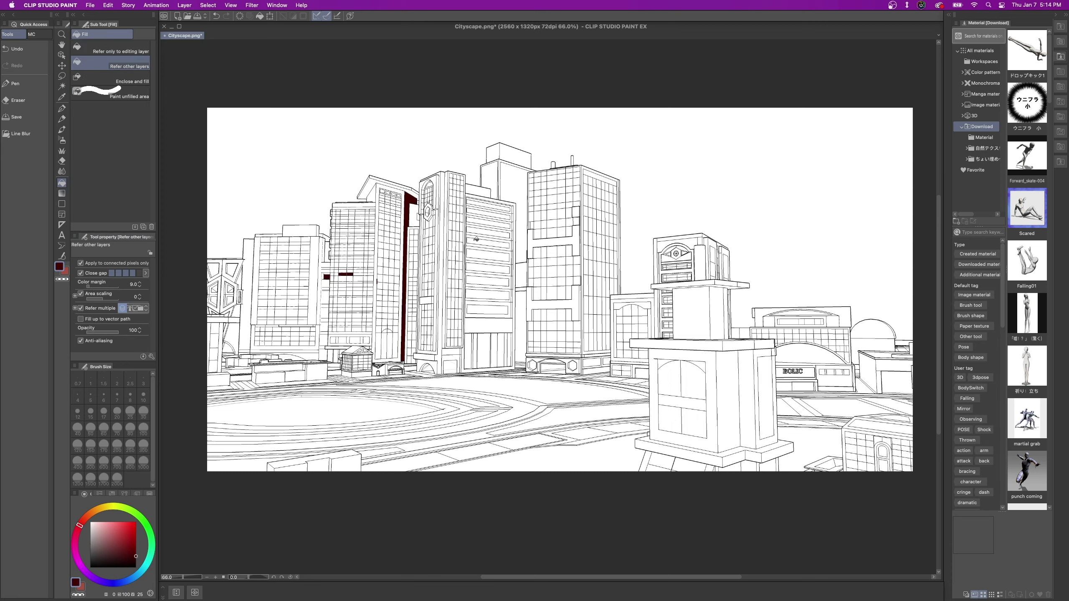
{"action": "left_click", "coordinate": [488, 244]}
{"action": "left_click", "coordinate": [488, 302]}
{"action": "left_click", "coordinate": [488, 323]}
Undo all the dark red test fills on the buildings.
{"action": "key", "text": "super+z"}
{"action": "key", "text": "super+z"}
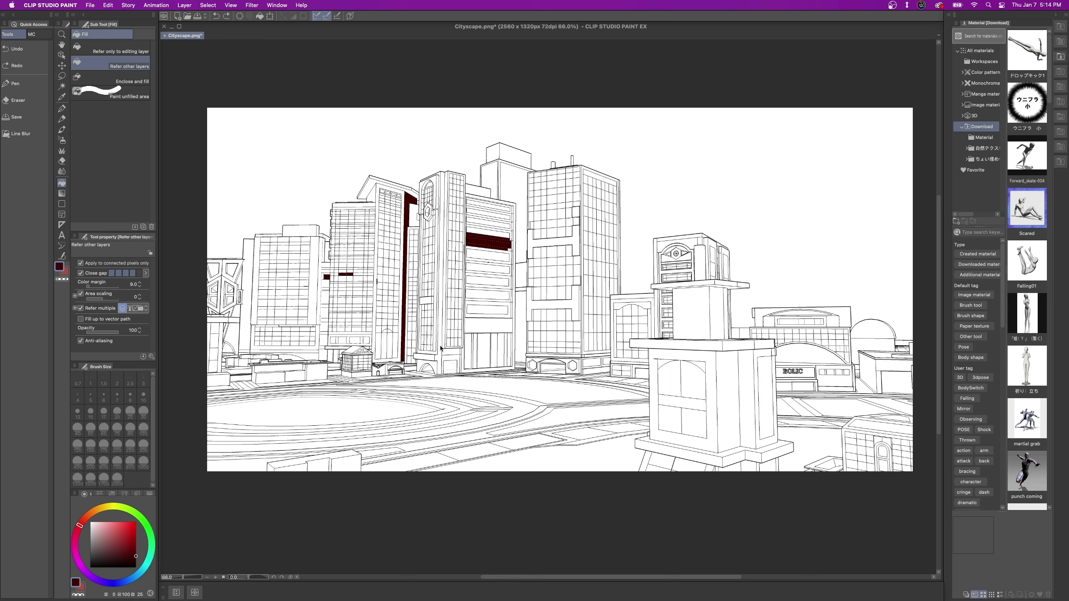
{"action": "key", "text": "super+z"}
{"action": "key", "text": "super+z"}
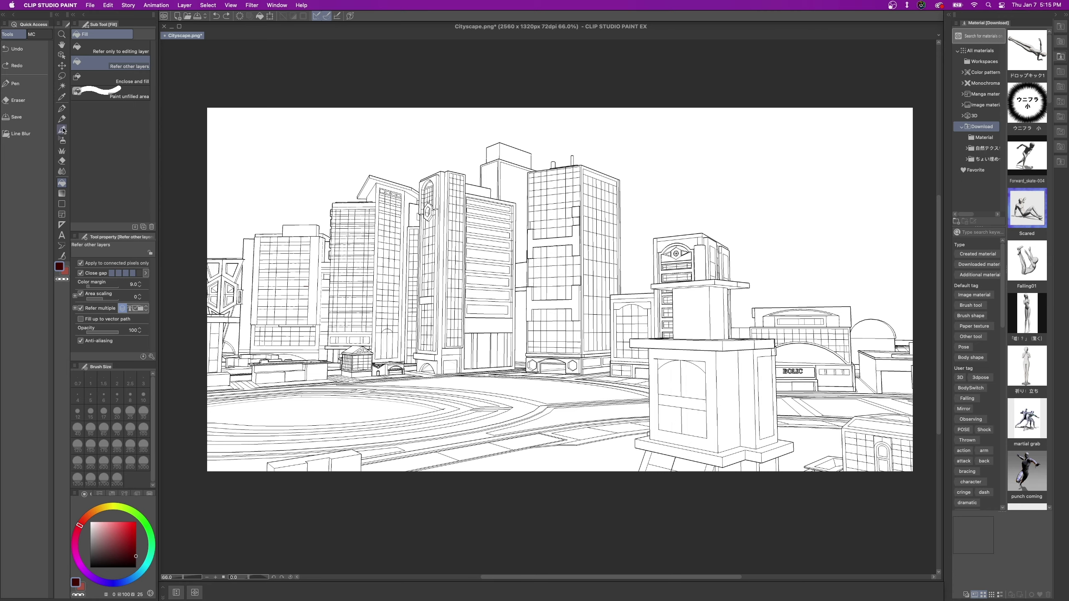
Switch to the Opaque watercolor brush and replace the Material palette with the Navigator and Layer palettes, widened for readability.
{"action": "left_click", "coordinate": [61, 129]}
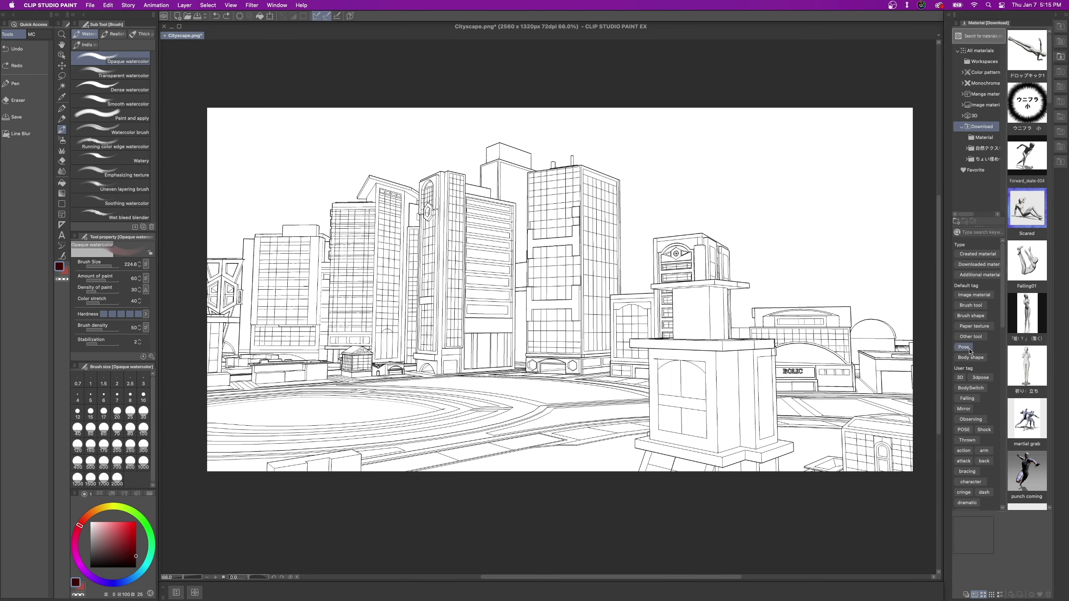
{"action": "left_click", "coordinate": [1060, 19]}
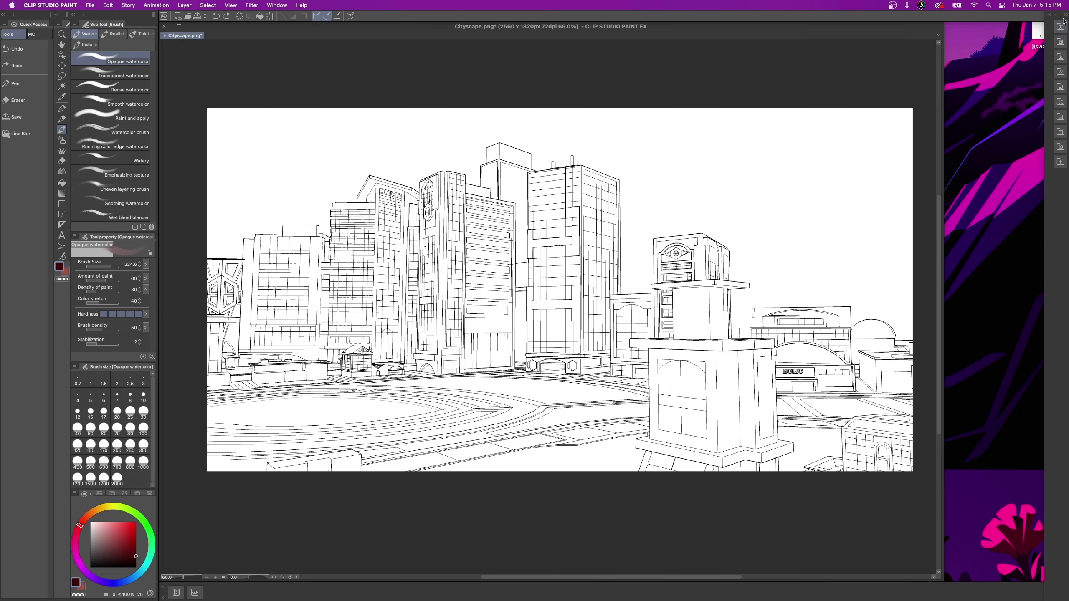
{"action": "left_click", "coordinate": [1059, 15]}
{"action": "left_click", "coordinate": [1066, 15]}
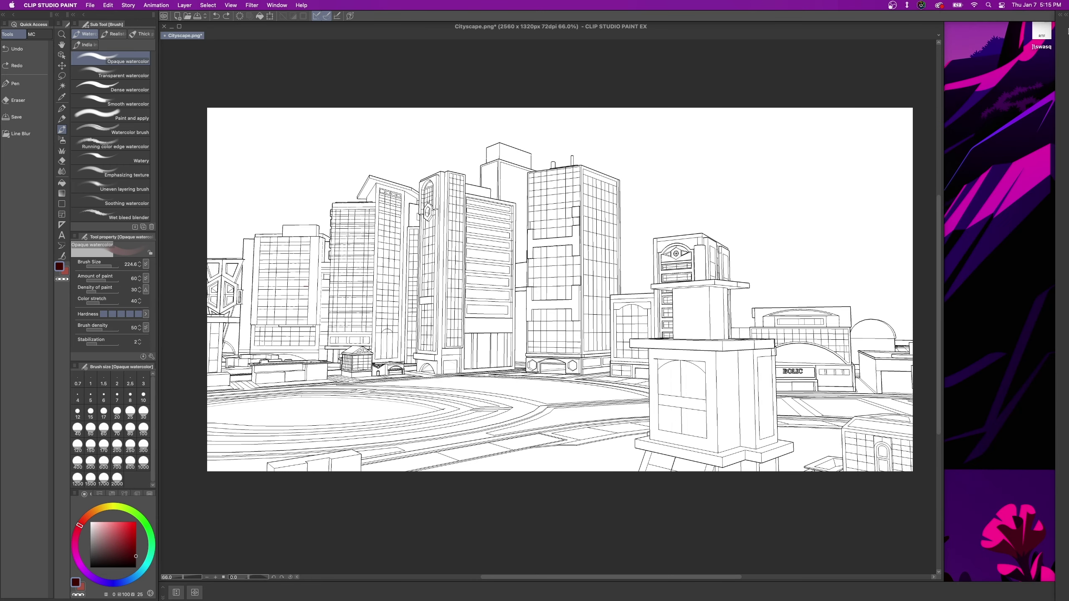
{"action": "left_click", "coordinate": [1066, 16]}
{"action": "left_click", "coordinate": [1066, 15]}
{"action": "left_click", "coordinate": [1061, 16]}
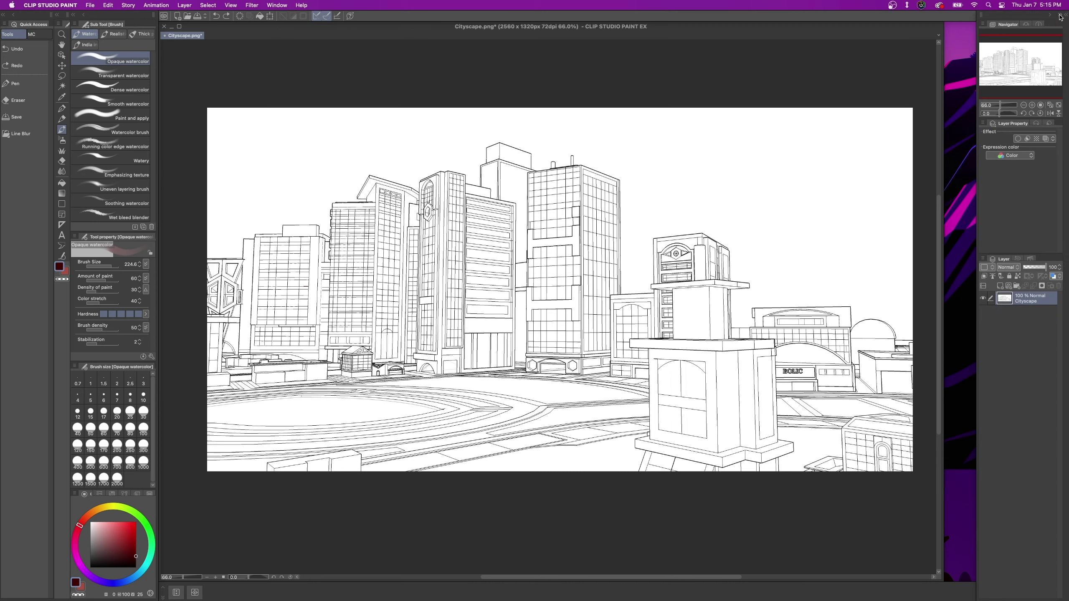
{"action": "left_click_drag", "start_coordinate": [977, 299], "coordinate": [942, 299]}
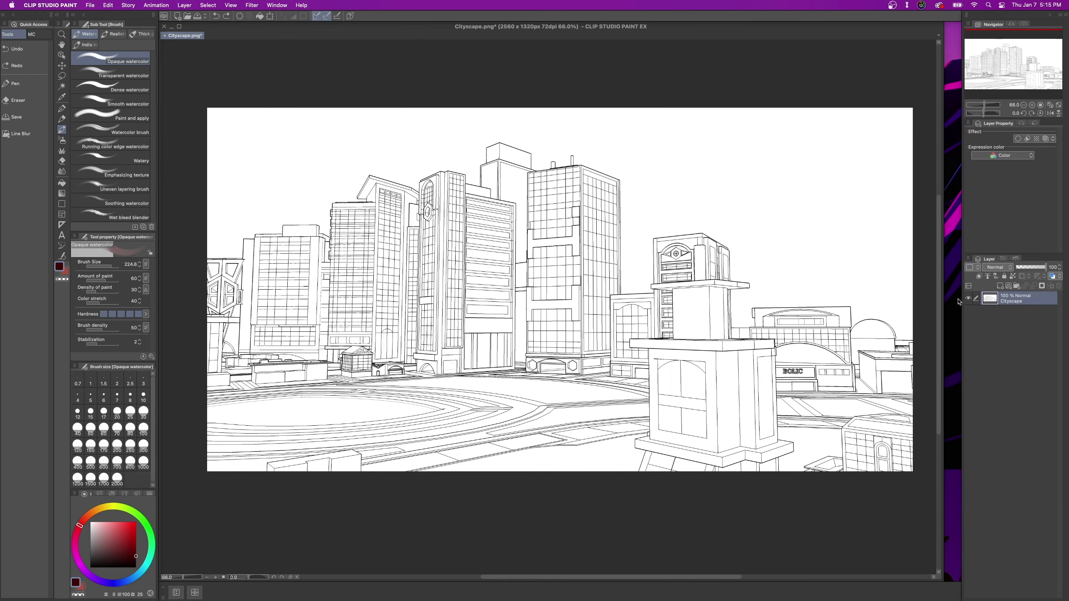
Add a new layer beneath the Cityscape line art and set the Cityscape layer's blending mode to Multiply.
{"action": "left_click", "coordinate": [1002, 287]}
{"action": "left_click_drag", "start_coordinate": [1005, 310], "coordinate": [1010, 294]}
{"action": "left_click", "coordinate": [994, 268]}
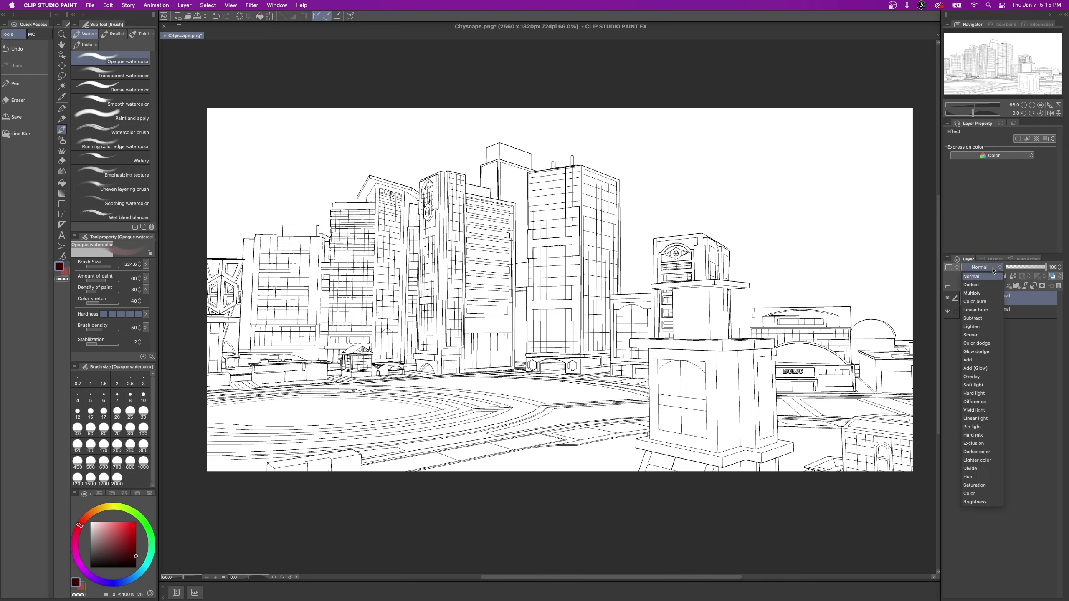
{"action": "left_click", "coordinate": [980, 290]}
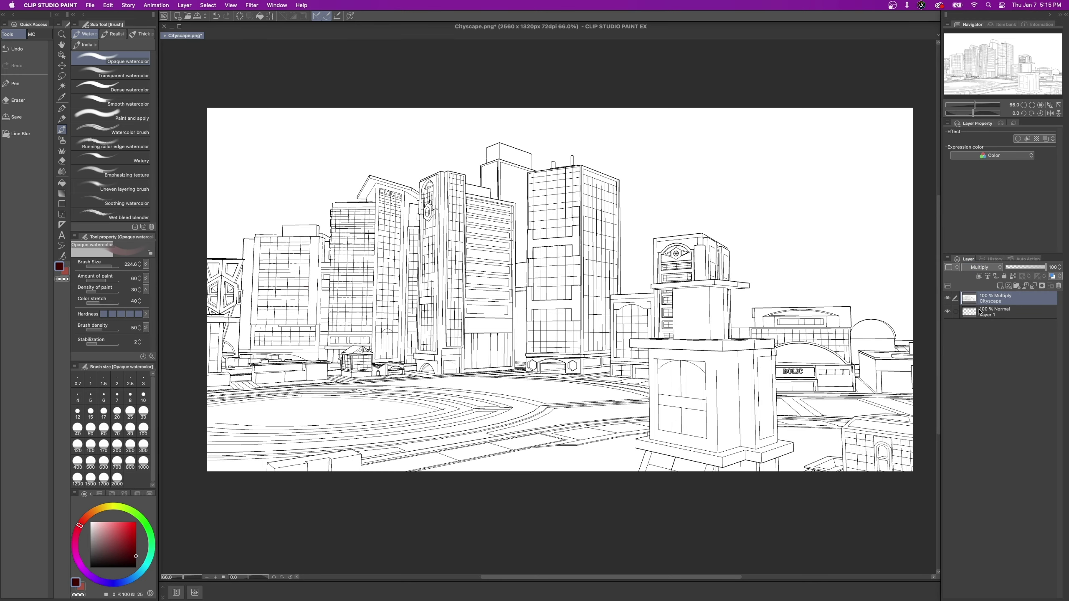
Try a dark red brush stroke on Layer 1 behind the clock tower, then undo it.
{"action": "left_click", "coordinate": [993, 312]}
{"action": "mouse_move", "coordinate": [748, 245]}
{"action": "left_mouse_down"}
{"action": "mouse_move", "coordinate": [670, 286]}
{"action": "mouse_move", "coordinate": [750, 286]}
{"action": "mouse_move", "coordinate": [707, 272]}
{"action": "left_mouse_up"}
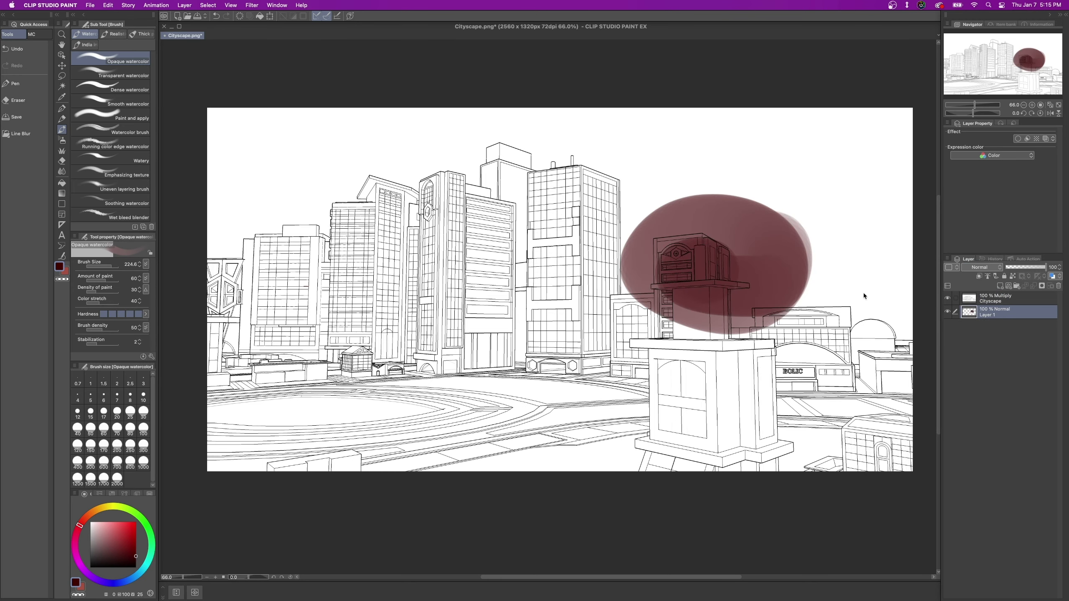
{"action": "key", "text": "super+z"}
Set the Cityscape layer to Normal and try painting on Layer 1 beneath it, then undo the stroke.
{"action": "left_click", "coordinate": [990, 300]}
{"action": "left_click", "coordinate": [981, 267]}
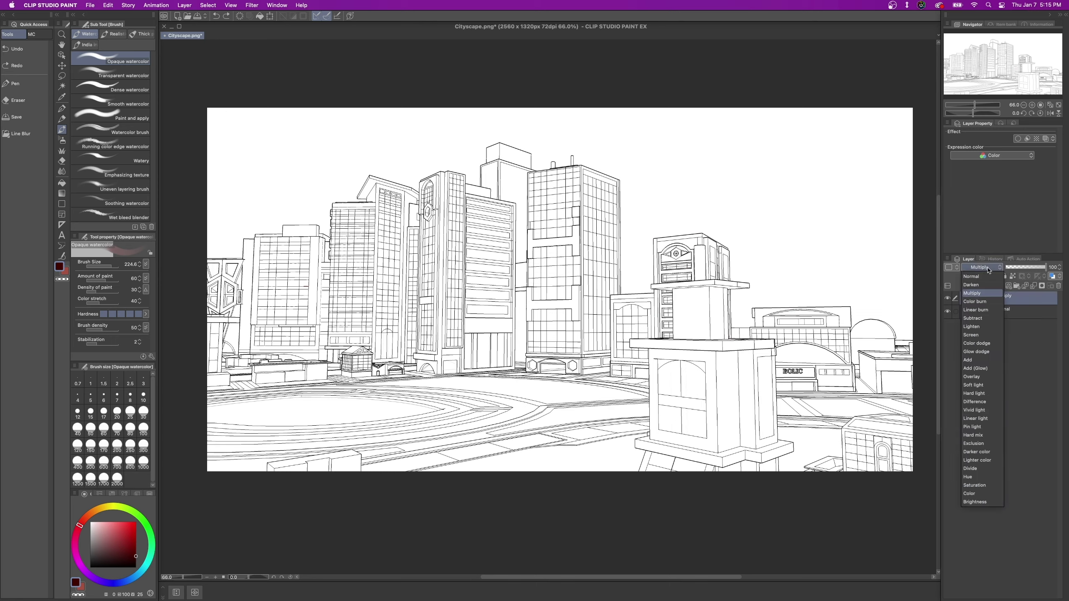
{"action": "left_click", "coordinate": [981, 273]}
{"action": "left_click", "coordinate": [1026, 315]}
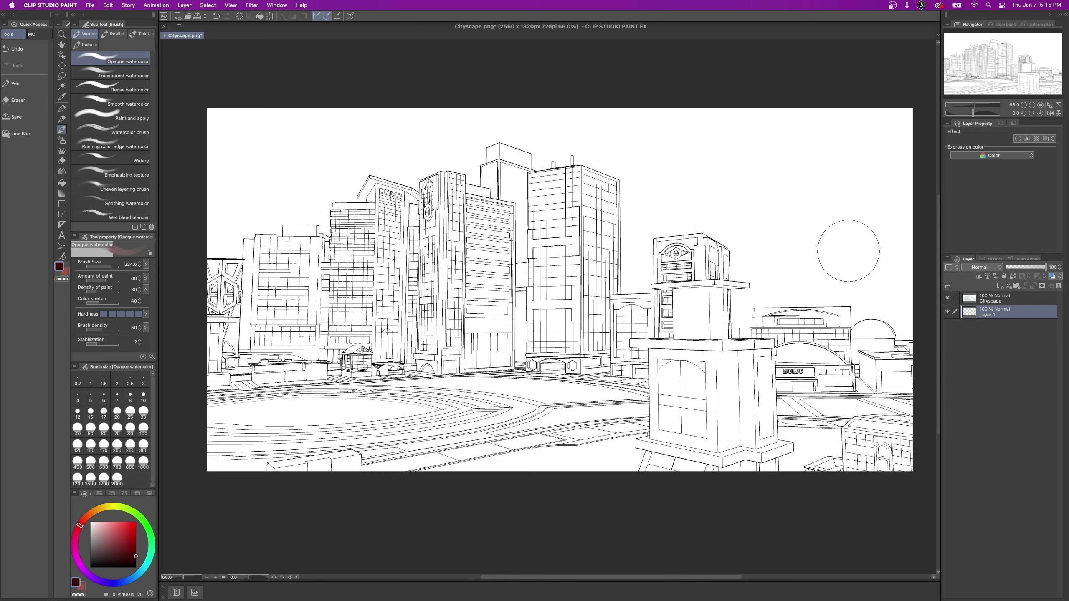
{"action": "key", "text": "super+z"}
Set the Cityscape layer's blending mode to Multiply again and make Layer 1 the active layer.
{"action": "left_click", "coordinate": [993, 298]}
{"action": "left_click", "coordinate": [981, 267]}
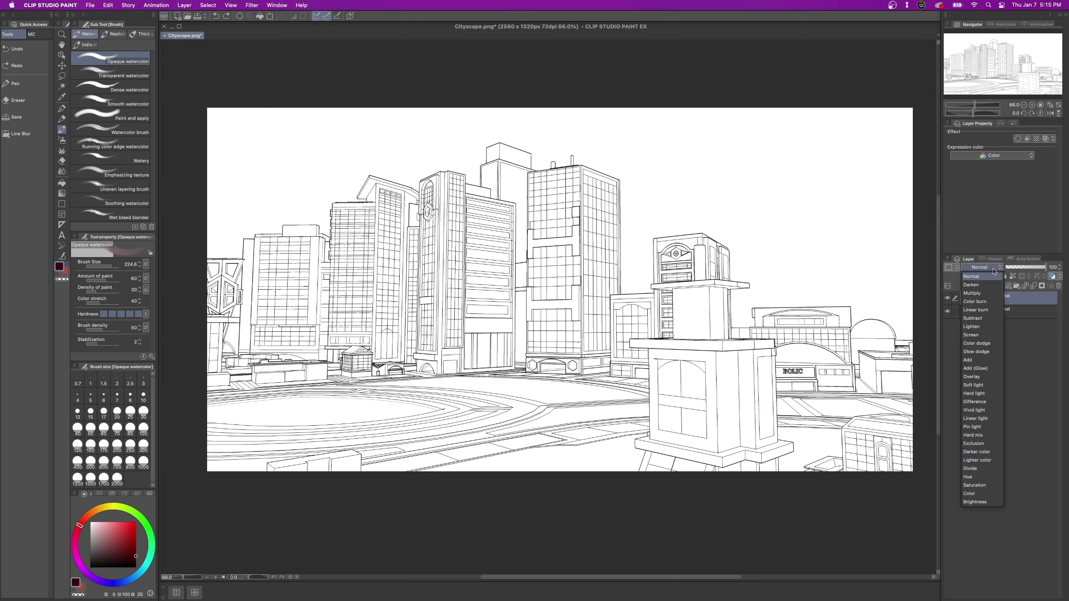
{"action": "left_click", "coordinate": [980, 291]}
{"action": "left_click", "coordinate": [1010, 313]}
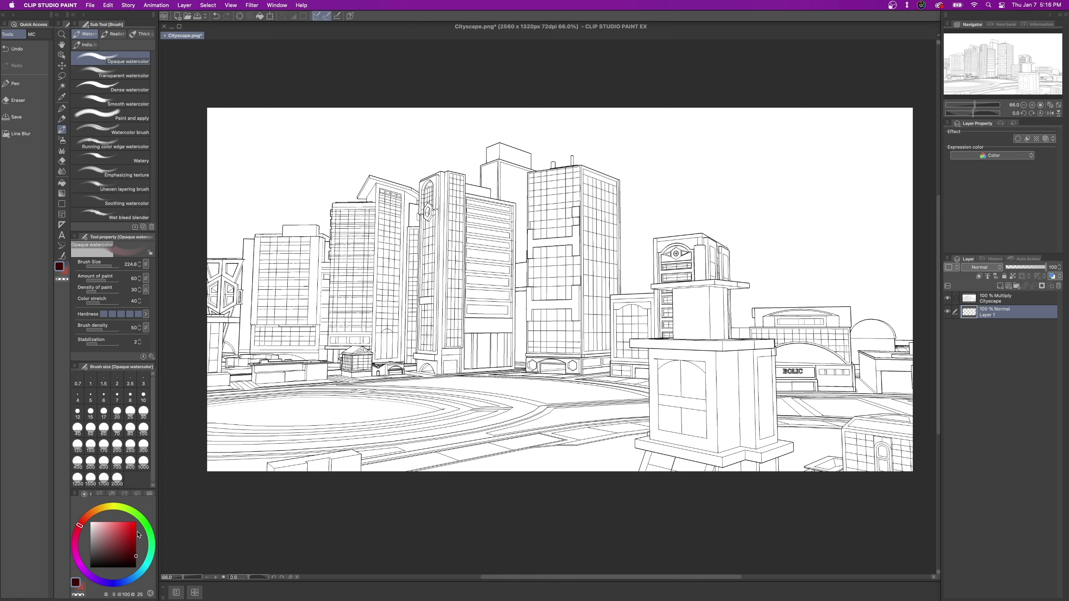
Choose dark blue and paint broad strokes over the central and left high-rises on Layer 1.
{"action": "left_click", "coordinate": [112, 585]}
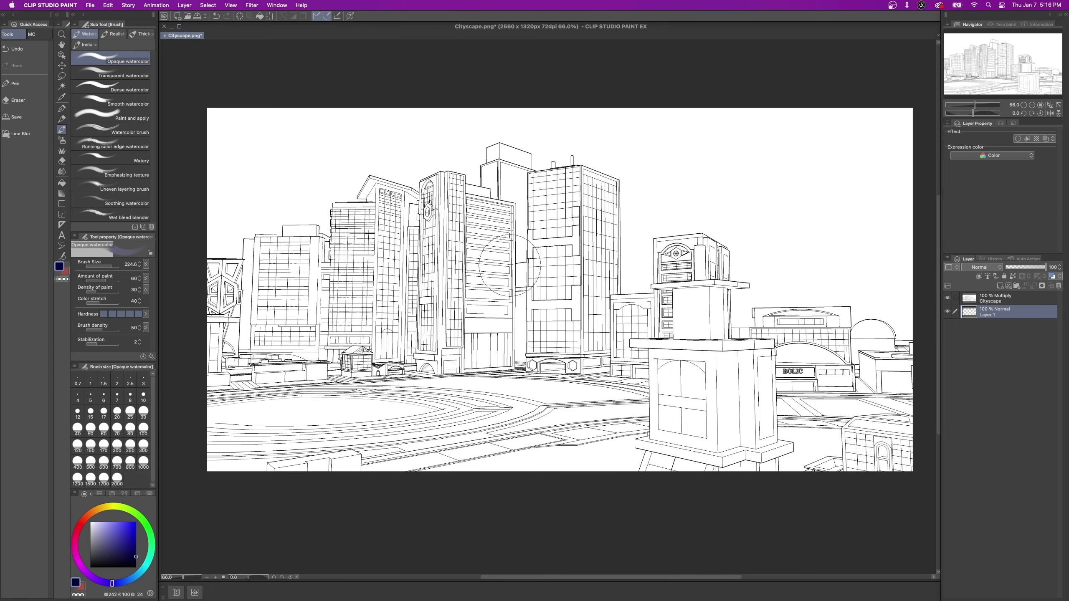
{"action": "mouse_move", "coordinate": [452, 219]}
{"action": "left_mouse_down"}
{"action": "mouse_move", "coordinate": [438, 343]}
{"action": "mouse_move", "coordinate": [459, 211]}
{"action": "left_mouse_up"}
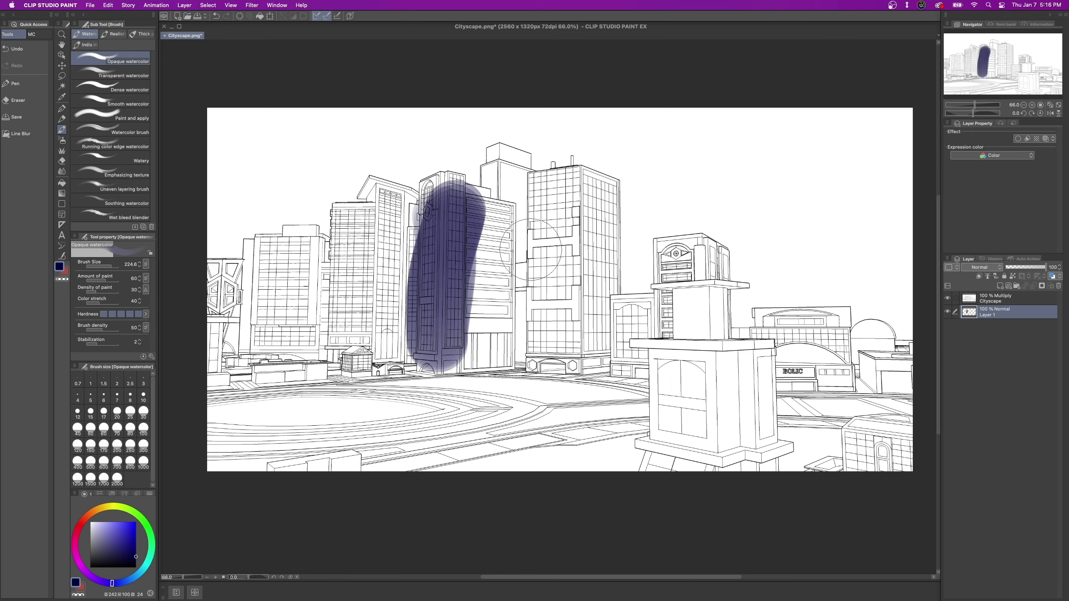
{"action": "mouse_move", "coordinate": [536, 290]}
{"action": "left_mouse_down"}
{"action": "mouse_move", "coordinate": [590, 337]}
{"action": "mouse_move", "coordinate": [598, 211]}
{"action": "mouse_move", "coordinate": [540, 346]}
{"action": "mouse_move", "coordinate": [484, 278]}
{"action": "mouse_move", "coordinate": [471, 363]}
{"action": "left_mouse_up"}
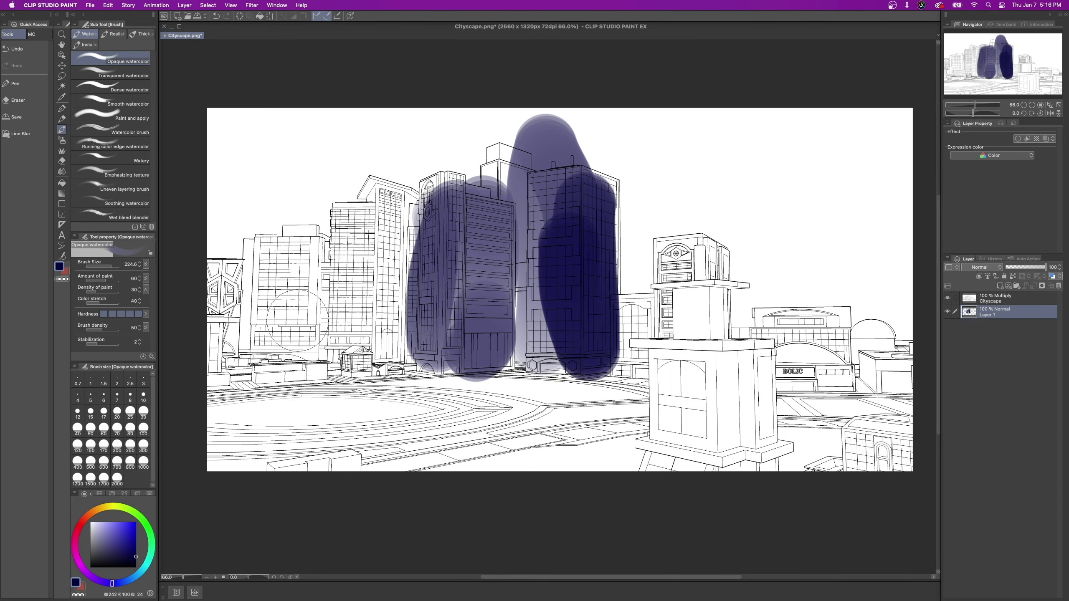
{"action": "left_click_drag", "start_coordinate": [393, 206], "coordinate": [365, 374]}
{"action": "left_click_drag", "start_coordinate": [284, 232], "coordinate": [313, 344]}
{"action": "left_click_drag", "start_coordinate": [298, 265], "coordinate": [291, 329]}
Choose orange and paint over the foreground clock tower from its top to its base.
{"action": "left_click", "coordinate": [90, 515]}
{"action": "left_click_drag", "start_coordinate": [682, 252], "coordinate": [670, 442]}
{"action": "left_click_drag", "start_coordinate": [658, 268], "coordinate": [748, 441]}
Paint the low buildings right of the clock tower dark blue and the circular plaza ground green.
{"action": "left_click", "coordinate": [118, 583]}
{"action": "left_click_drag", "start_coordinate": [770, 331], "coordinate": [892, 355]}
{"action": "left_click", "coordinate": [148, 530]}
{"action": "left_click_drag", "start_coordinate": [235, 425], "coordinate": [521, 410]}
Add more dark blue over the high-rises and right-hand low buildings, and paint the lower-right corner structure orange.
{"action": "left_click", "coordinate": [118, 583]}
{"action": "mouse_move", "coordinate": [284, 236]}
{"action": "left_mouse_down"}
{"action": "mouse_move", "coordinate": [217, 365]}
{"action": "mouse_move", "coordinate": [597, 350]}
{"action": "left_mouse_up"}
{"action": "left_click_drag", "start_coordinate": [766, 337], "coordinate": [889, 366]}
{"action": "left_click", "coordinate": [90, 513]}
{"action": "mouse_move", "coordinate": [893, 436]}
{"action": "left_mouse_down"}
{"action": "mouse_move", "coordinate": [870, 448]}
{"action": "mouse_move", "coordinate": [889, 451]}
{"action": "left_mouse_up"}
Paint the leftmost building purple, try the same color on its neighbor, and undo that second stroke.
{"action": "left_click", "coordinate": [80, 564]}
{"action": "left_click_drag", "start_coordinate": [215, 264], "coordinate": [218, 382]}
{"action": "left_click_drag", "start_coordinate": [274, 257], "coordinate": [296, 396]}
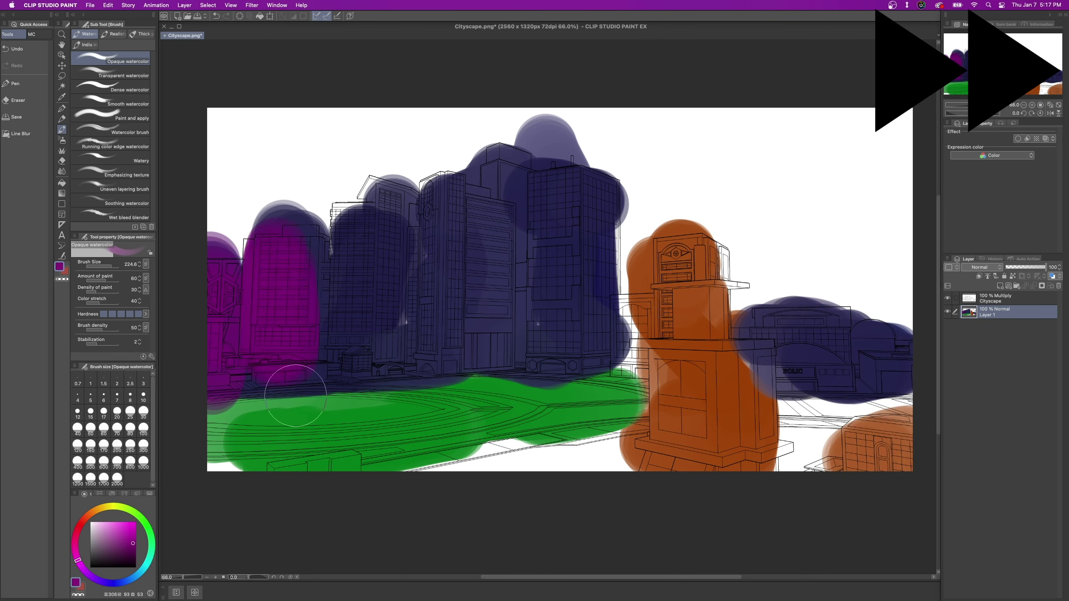
{"action": "key", "text": "super+z"}
Try two other colors, including yellow, on the central high-rise and undo each attempt.
{"action": "left_click", "coordinate": [150, 536]}
{"action": "left_click", "coordinate": [136, 554]}
{"action": "mouse_move", "coordinate": [465, 335]}
{"action": "left_mouse_down"}
{"action": "mouse_move", "coordinate": [463, 297]}
{"action": "mouse_move", "coordinate": [459, 358]}
{"action": "left_mouse_up"}
{"action": "key", "text": "super+z"}
{"action": "left_click", "coordinate": [115, 507]}
{"action": "left_click", "coordinate": [136, 544]}
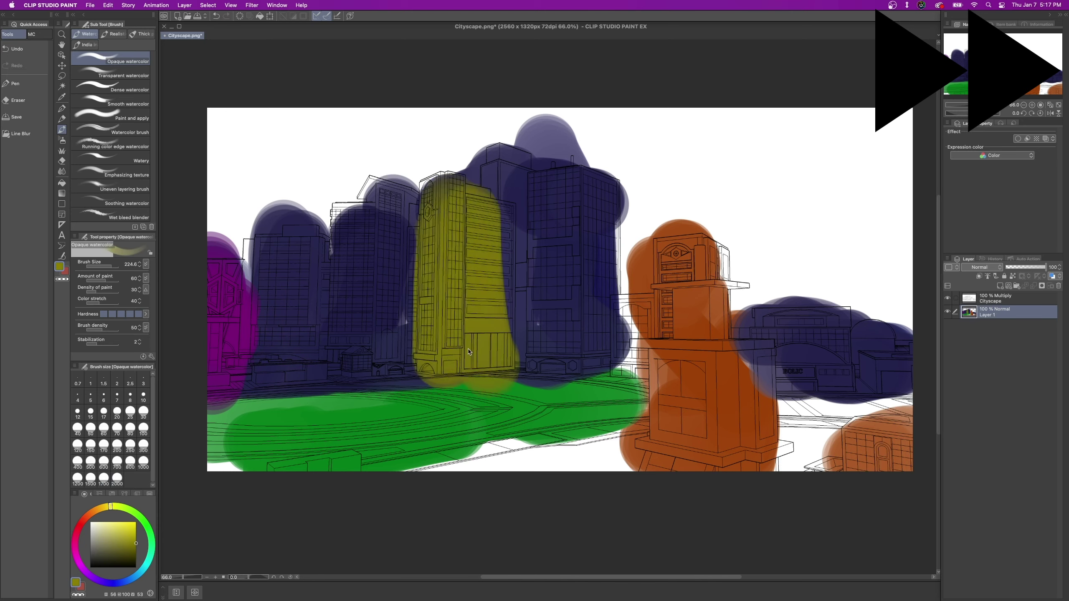
{"action": "key", "text": "super+z"}
Choose dark blue and paint over the central high-rise and the foreground road below the plaza.
{"action": "left_click", "coordinate": [106, 583]}
{"action": "left_click_drag", "start_coordinate": [446, 253], "coordinate": [453, 320]}
{"action": "left_click_drag", "start_coordinate": [606, 452], "coordinate": [236, 474]}
Paint the ground right of the clock tower green and cover the gaps on the tower and neighboring buildings in their own colors.
{"action": "left_click", "coordinate": [598, 400], "text": "alt"}
{"action": "left_click_drag", "start_coordinate": [798, 436], "coordinate": [889, 415]}
{"action": "left_click_drag", "start_coordinate": [710, 266], "coordinate": [708, 305]}
{"action": "left_click_drag", "start_coordinate": [628, 311], "coordinate": [625, 358]}
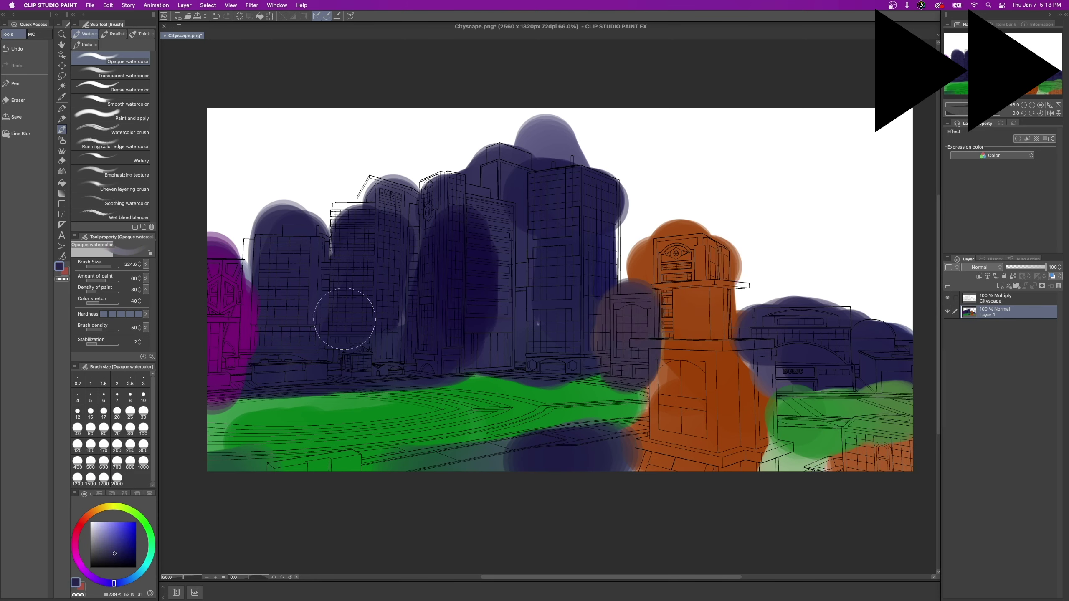
{"action": "left_click_drag", "start_coordinate": [351, 236], "coordinate": [442, 202]}
{"action": "left_click", "coordinate": [518, 401], "text": "alt"}
Erase the paint overspill in the sky above the high-rise rooflines with the eraser resized to about 70.
{"action": "left_click", "coordinate": [62, 161]}
{"action": "left_click_drag", "start_coordinate": [101, 267], "coordinate": [104, 267]}
{"action": "mouse_move", "coordinate": [587, 162]}
{"action": "left_mouse_down"}
{"action": "mouse_move", "coordinate": [468, 170]}
{"action": "mouse_move", "coordinate": [223, 251]}
{"action": "mouse_move", "coordinate": [210, 242]}
{"action": "left_mouse_up"}
Sample the building blue, set the brush size to 80.3, and paint up to the rooflines and edges of the high-rises.
{"action": "left_click", "coordinate": [269, 269], "text": "alt"}
{"action": "left_click", "coordinate": [61, 129]}
{"action": "left_click_drag", "start_coordinate": [103, 267], "coordinate": [108, 267]}
{"action": "left_click_drag", "start_coordinate": [253, 247], "coordinate": [252, 290]}
{"action": "left_click_drag", "start_coordinate": [341, 213], "coordinate": [345, 219]}
{"action": "left_click_drag", "start_coordinate": [499, 155], "coordinate": [539, 168]}
{"action": "left_click_drag", "start_coordinate": [616, 226], "coordinate": [616, 276]}
Sample the tower's orange and paint along both side edges of the clock tower's base.
{"action": "left_click", "coordinate": [701, 313], "text": "alt"}
{"action": "left_click_drag", "start_coordinate": [749, 343], "coordinate": [772, 462]}
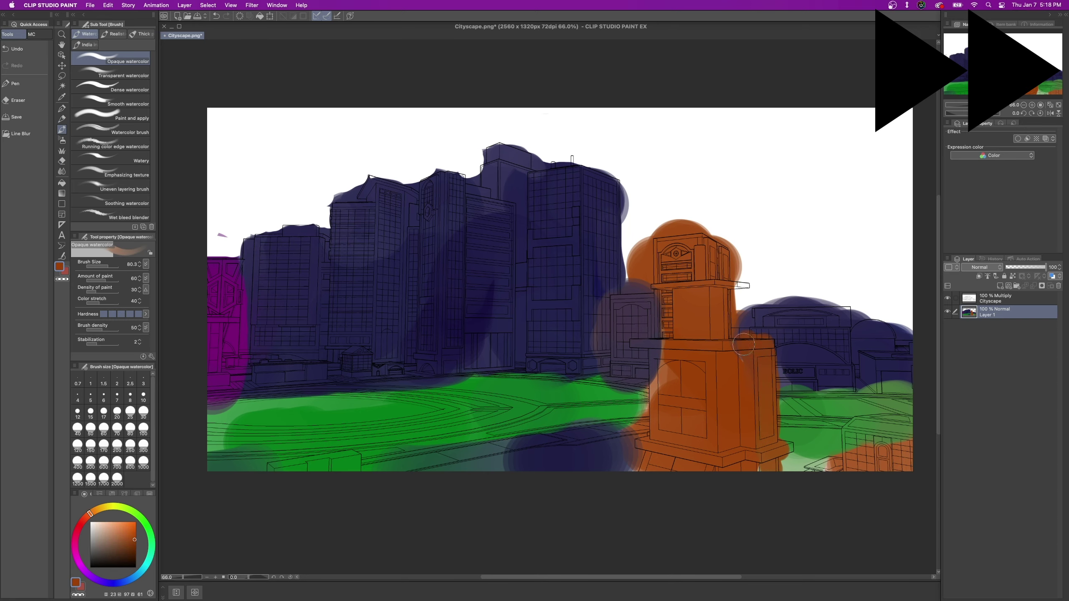
{"action": "left_click_drag", "start_coordinate": [642, 346], "coordinate": [650, 453]}
Touch up the road beside the tower's base and the lower edge of the right-hand buildings with colors sampled nearby.
{"action": "left_click", "coordinate": [577, 449], "text": "alt"}
{"action": "left_click_drag", "start_coordinate": [640, 429], "coordinate": [617, 449]}
{"action": "left_click", "coordinate": [888, 457], "text": "alt"}
{"action": "left_click", "coordinate": [867, 371], "text": "alt"}
{"action": "left_click_drag", "start_coordinate": [802, 384], "coordinate": [909, 386]}
Erase the stray purple mark in the sky above the leftmost building.
{"action": "scroll", "coordinate": [221, 236], "scroll_direction": "up", "scroll_amount": 1}
{"action": "key", "text": "e"}
{"action": "left_click_drag", "start_coordinate": [219, 234], "coordinate": [230, 238]}
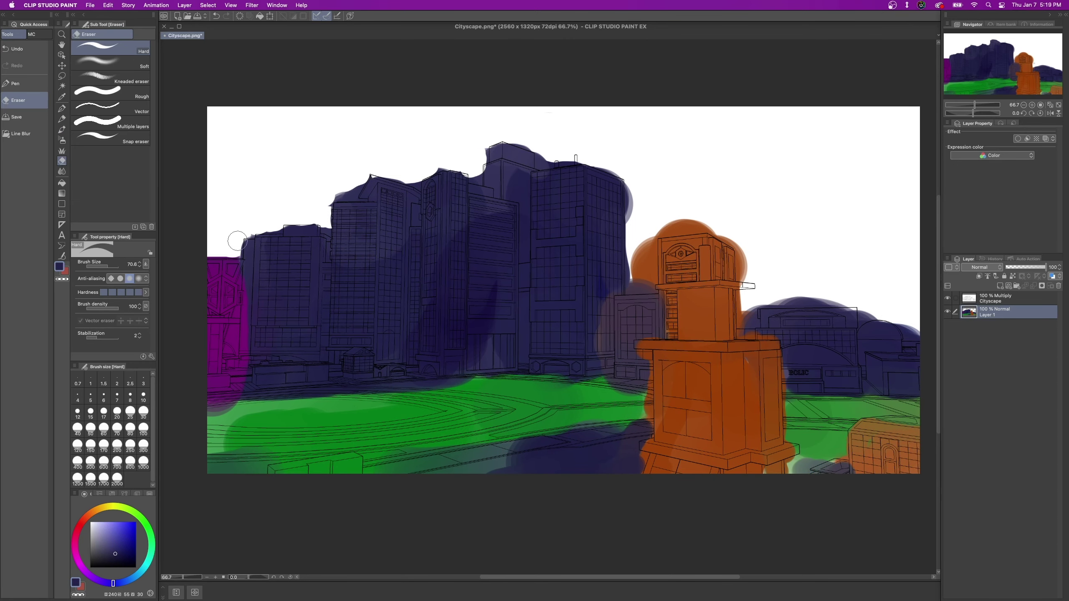
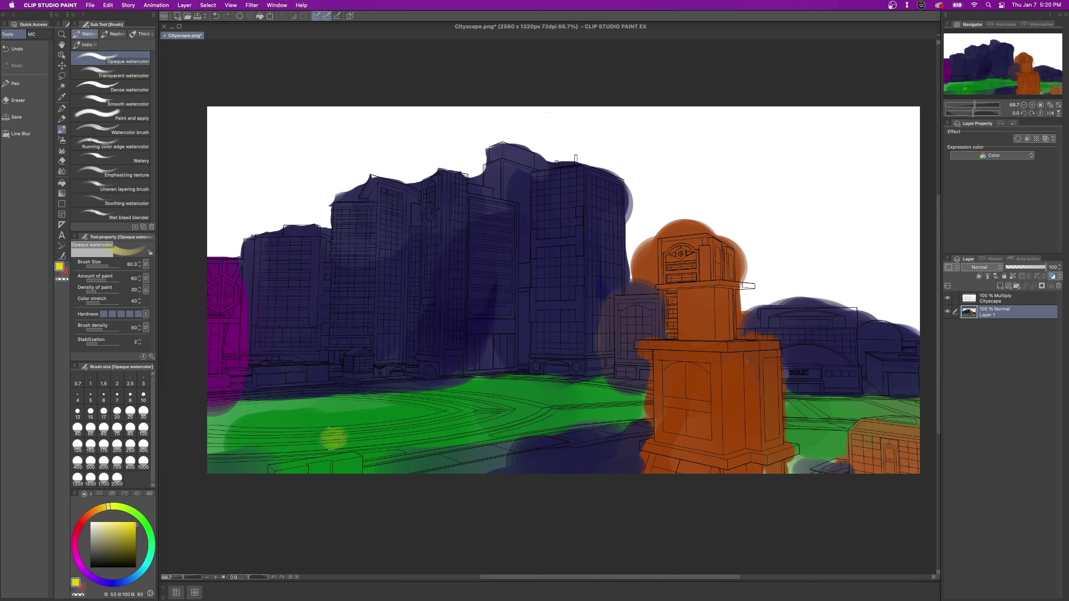
Paint yellow light spots across the green ground and on the front of the clock tower's base.
{"action": "left_click", "coordinate": [469, 423]}
{"action": "left_click", "coordinate": [514, 420]}
{"action": "left_click_drag", "start_coordinate": [585, 393], "coordinate": [577, 395]}
{"action": "left_click_drag", "start_coordinate": [550, 398], "coordinate": [529, 400]}
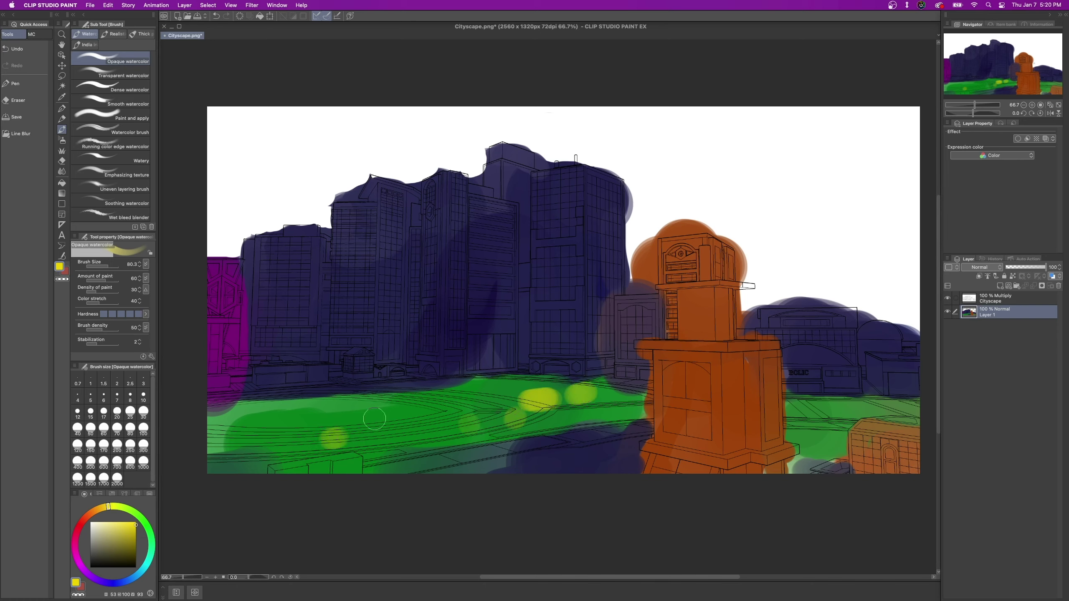
{"action": "left_click", "coordinate": [263, 421]}
{"action": "mouse_move", "coordinate": [305, 419]}
{"action": "left_mouse_down"}
{"action": "mouse_move", "coordinate": [260, 438]}
{"action": "mouse_move", "coordinate": [266, 451]}
{"action": "mouse_move", "coordinate": [294, 449]}
{"action": "left_mouse_up"}
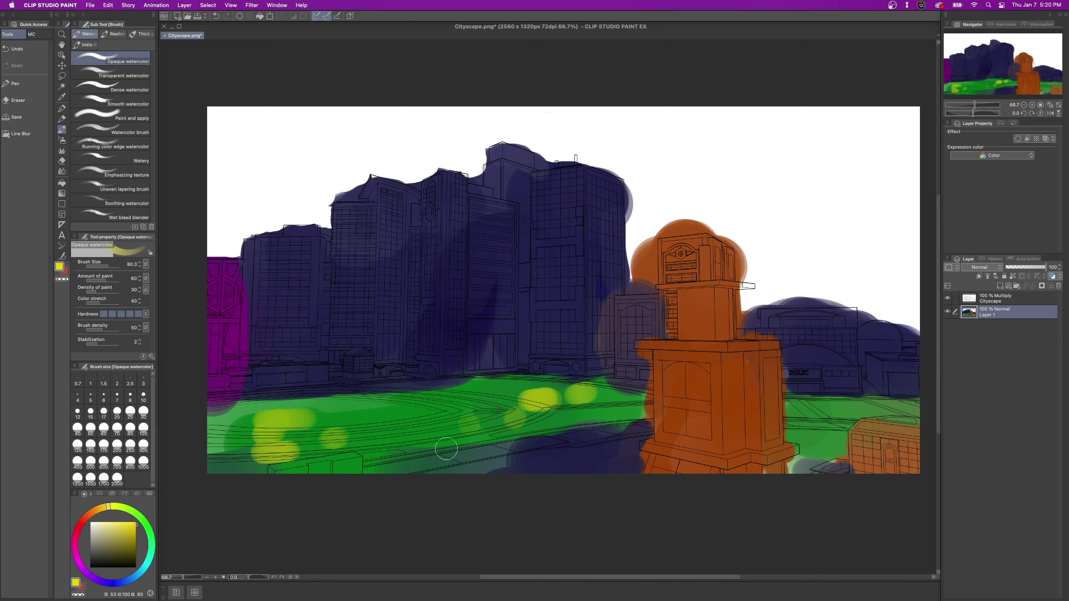
{"action": "left_click_drag", "start_coordinate": [425, 450], "coordinate": [435, 447]}
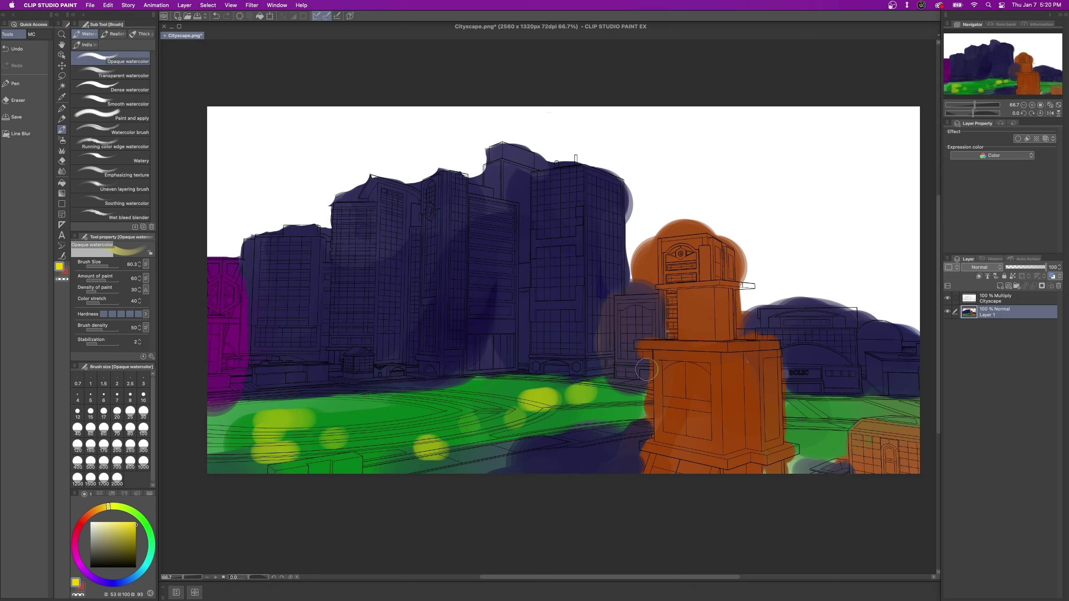
{"action": "left_click_drag", "start_coordinate": [702, 406], "coordinate": [701, 434]}
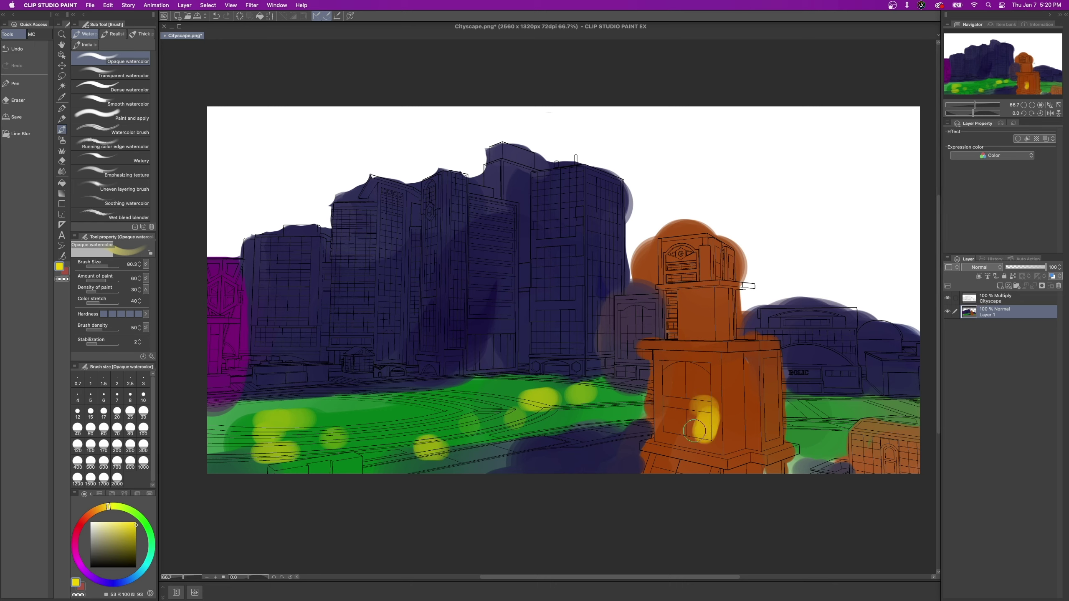
Add yellow light spots to the two blue high-rises beside the purple building and to the central high-rise.
{"action": "mouse_move", "coordinate": [493, 292]}
{"action": "left_mouse_down"}
{"action": "mouse_move", "coordinate": [480, 297]}
{"action": "mouse_move", "coordinate": [507, 297]}
{"action": "left_mouse_up"}
{"action": "left_click_drag", "start_coordinate": [343, 281], "coordinate": [371, 283]}
{"action": "left_click", "coordinate": [360, 315]}
{"action": "left_click", "coordinate": [358, 223]}
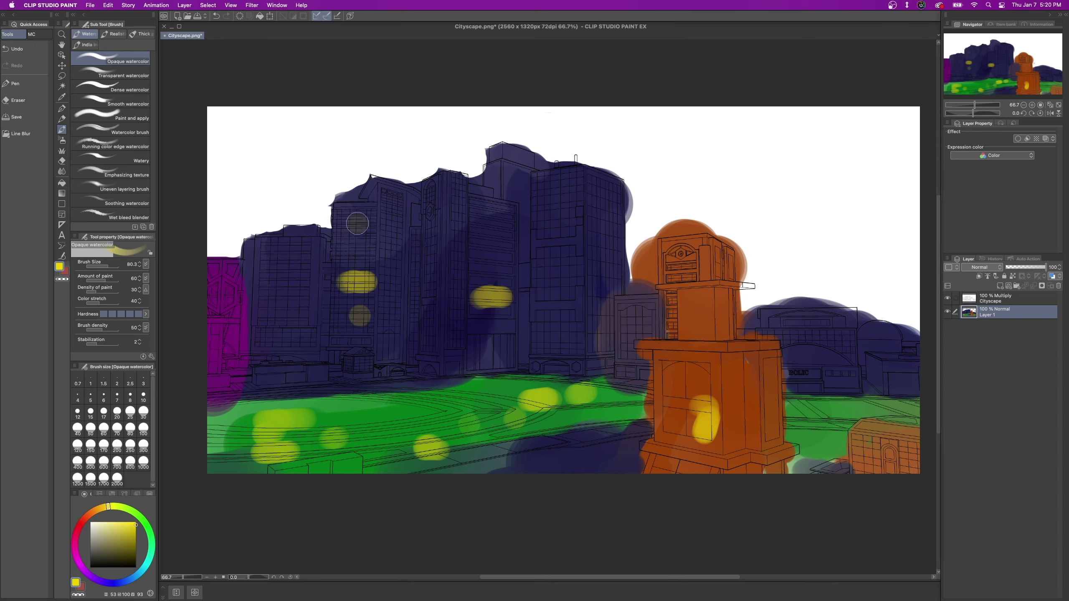
{"action": "left_click", "coordinate": [284, 273]}
{"action": "left_click", "coordinate": [276, 306]}
{"action": "left_click_drag", "start_coordinate": [286, 329], "coordinate": [311, 327]}
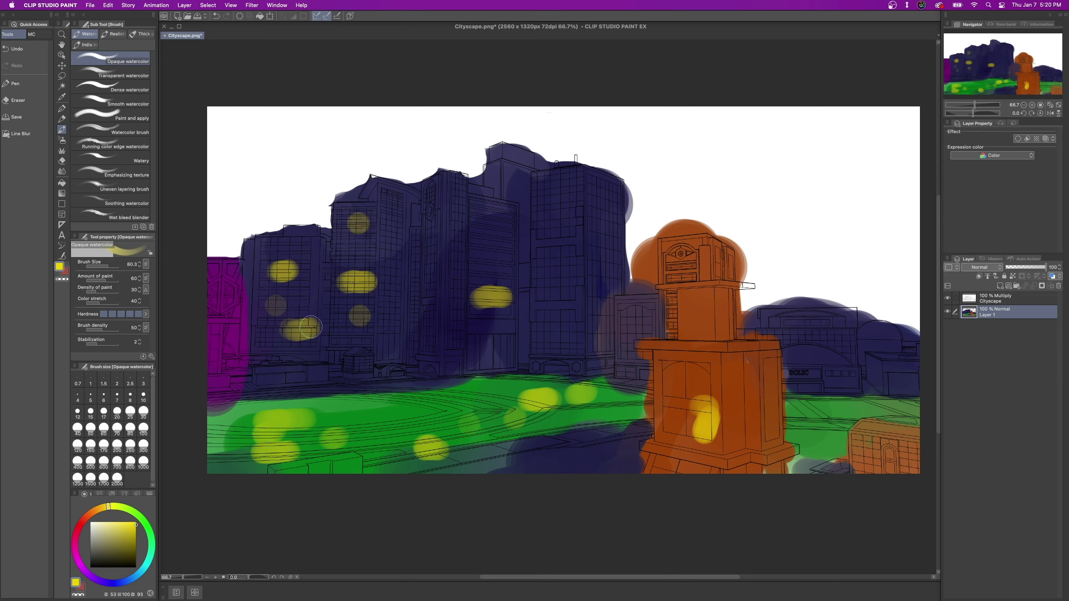
Paint yellow light spots over the tall high-rise nearest the clock tower and the upper floors of the central towers.
{"action": "left_click", "coordinate": [579, 230]}
{"action": "left_click", "coordinate": [534, 318]}
{"action": "left_click_drag", "start_coordinate": [596, 263], "coordinate": [599, 280]}
{"action": "left_click", "coordinate": [611, 197]}
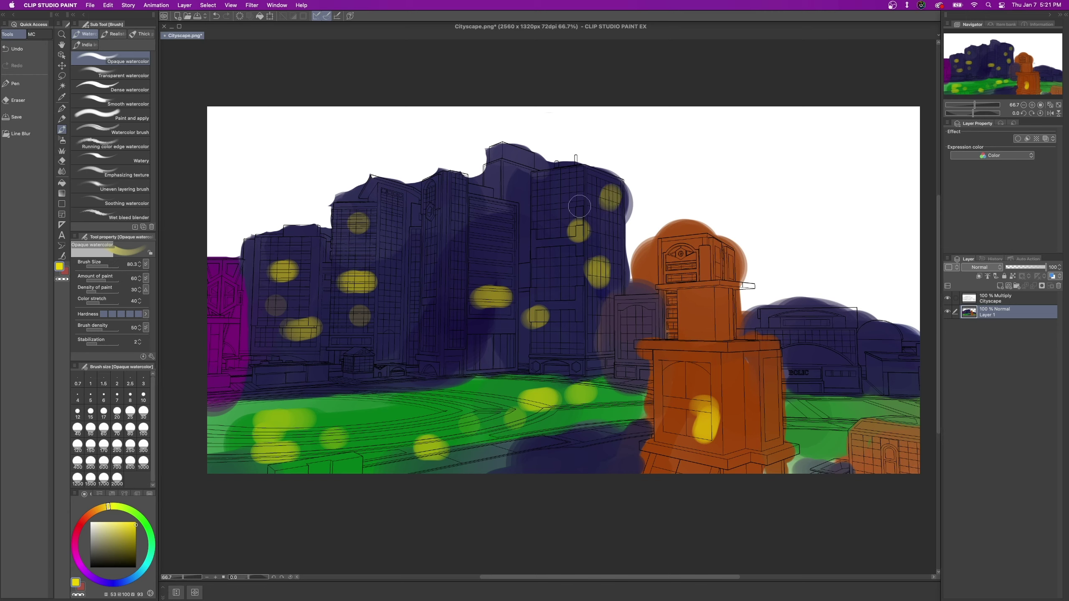
{"action": "left_click", "coordinate": [499, 231]}
{"action": "left_click", "coordinate": [442, 229]}
{"action": "left_click", "coordinate": [430, 261]}
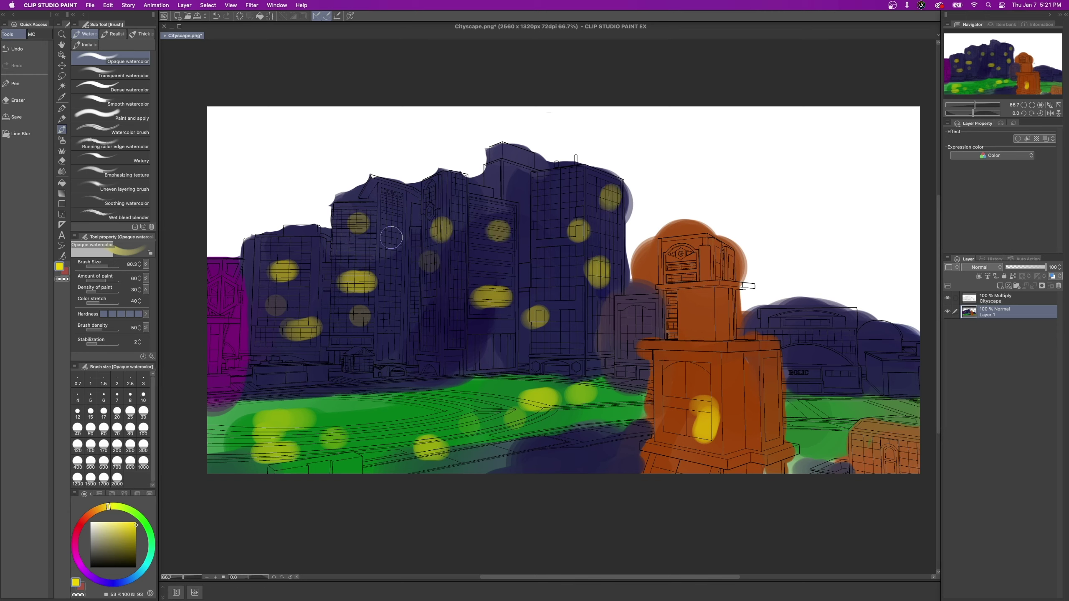
Add a few more yellow spots to the left-hand high-rises and the low blue building right of the clock tower.
{"action": "left_click", "coordinate": [392, 237]}
{"action": "left_click", "coordinate": [311, 290]}
{"action": "left_click", "coordinate": [844, 346]}
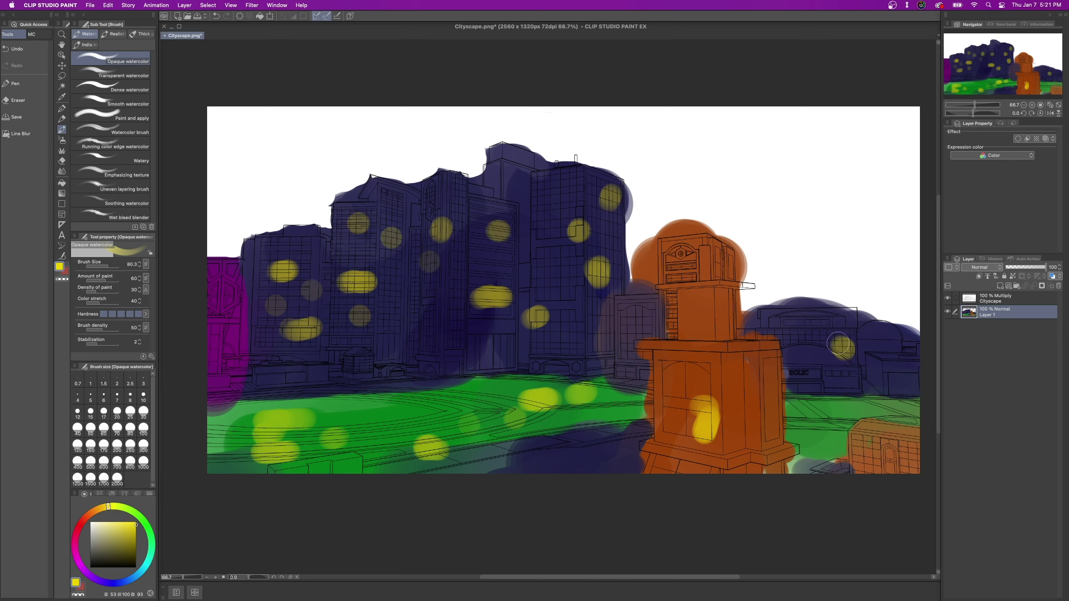
{"action": "left_click", "coordinate": [814, 330]}
Switch the color to bright red and paint spots on the ground, high-rise bases, clock tower and blue buildings right of it.
{"action": "left_click", "coordinate": [79, 527]}
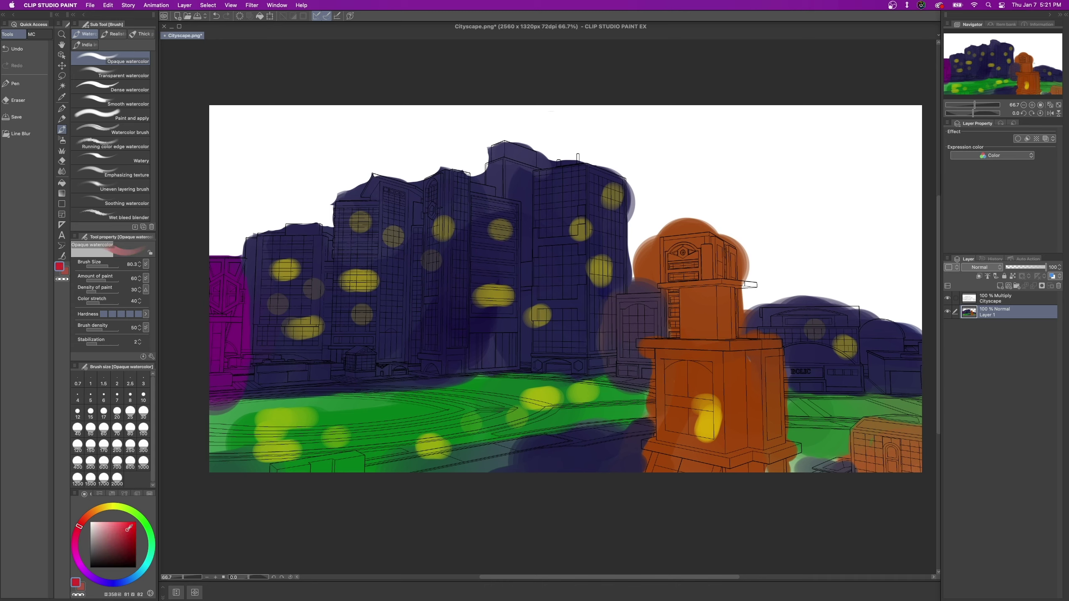
{"action": "left_click", "coordinate": [441, 410]}
{"action": "left_click", "coordinate": [416, 352]}
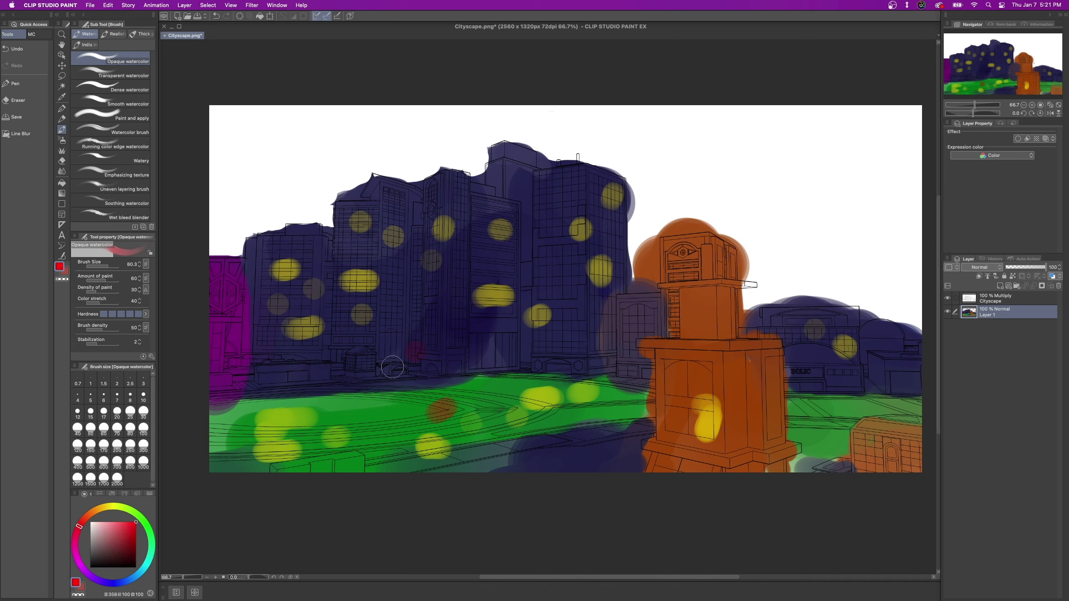
{"action": "mouse_move", "coordinate": [708, 343]}
{"action": "left_mouse_down"}
{"action": "mouse_move", "coordinate": [711, 328]}
{"action": "mouse_move", "coordinate": [699, 347]}
{"action": "left_mouse_up"}
{"action": "left_click_drag", "start_coordinate": [588, 307], "coordinate": [599, 358]}
{"action": "left_click_drag", "start_coordinate": [792, 325], "coordinate": [787, 344]}
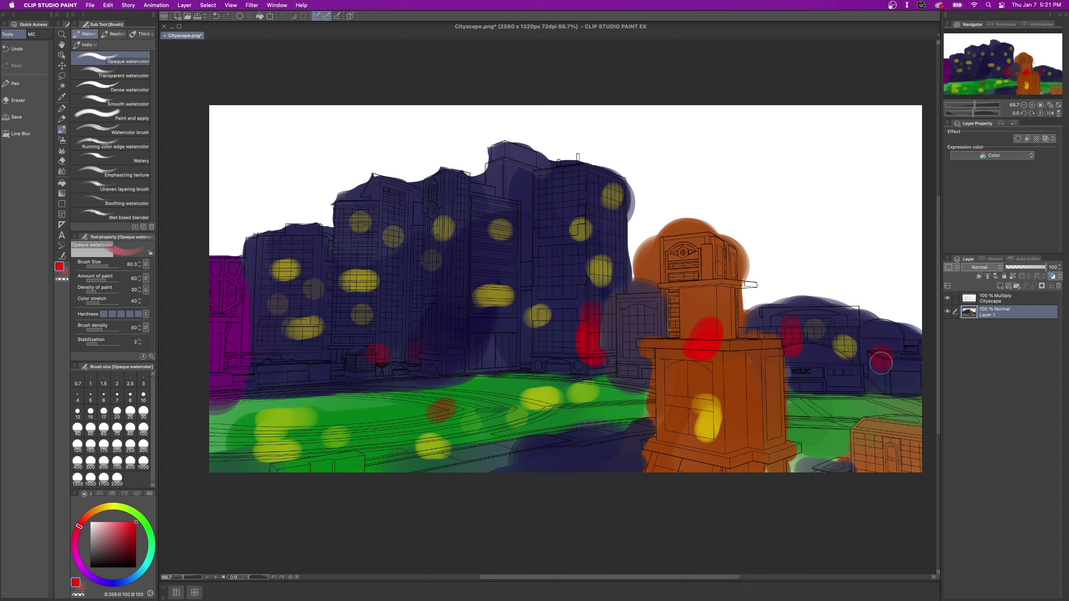
Add red spots to the small orange building, the grass beside it and the upper floors of the high-rises.
{"action": "left_click_drag", "start_coordinate": [863, 442], "coordinate": [866, 436]}
{"action": "left_click", "coordinate": [819, 431]}
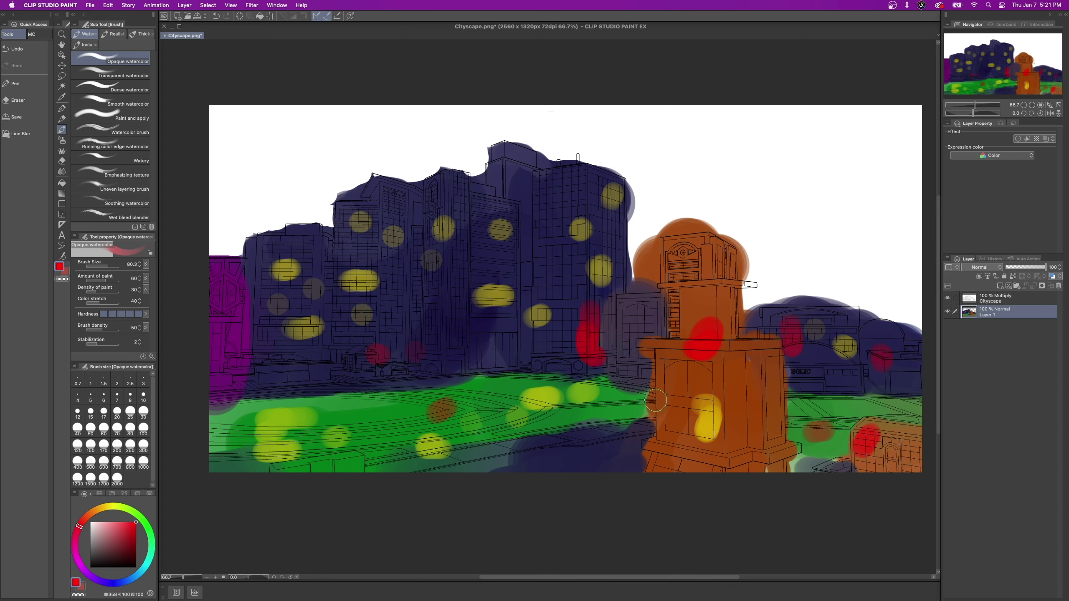
{"action": "left_click_drag", "start_coordinate": [535, 255], "coordinate": [538, 279]}
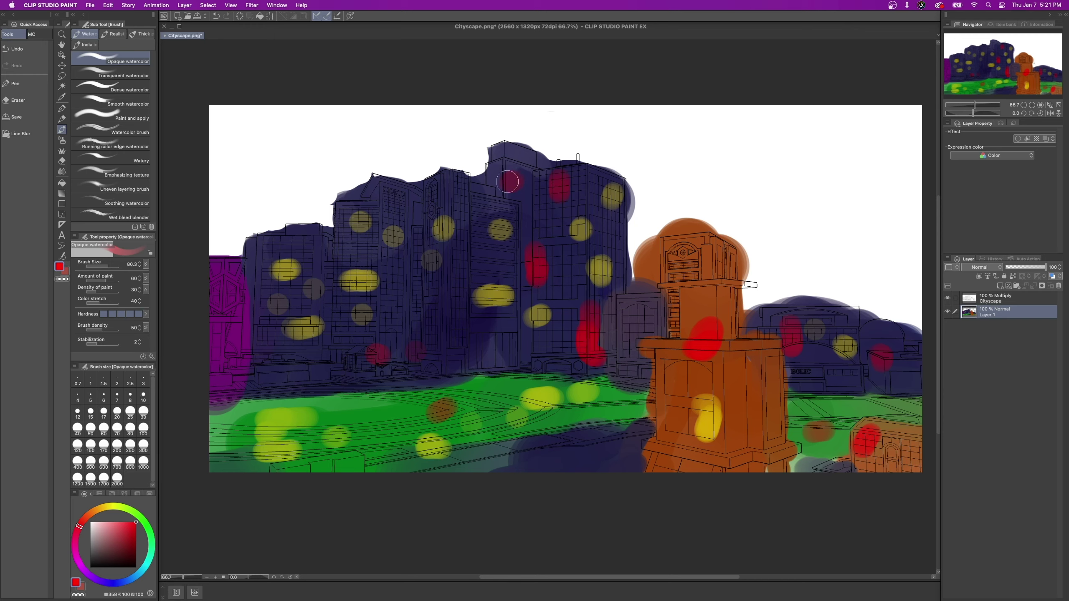
{"action": "left_click_drag", "start_coordinate": [507, 181], "coordinate": [527, 181]}
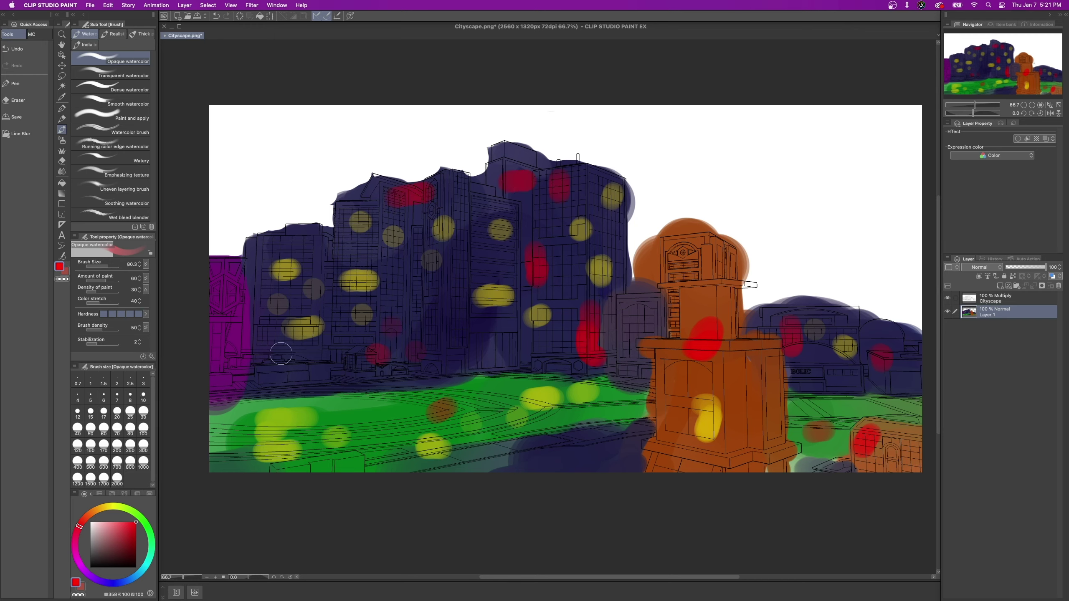
Switch the color to bright blue and paint spots on the small orange building and the clock tower's upper sections and face.
{"action": "left_click", "coordinate": [115, 584]}
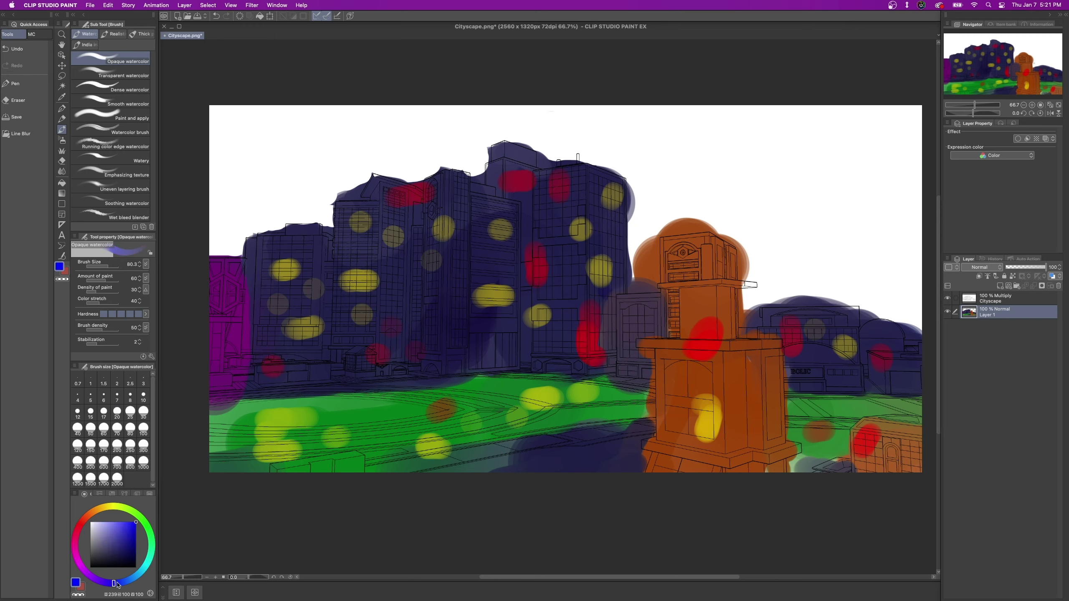
{"action": "left_click_drag", "start_coordinate": [892, 441], "coordinate": [879, 457]}
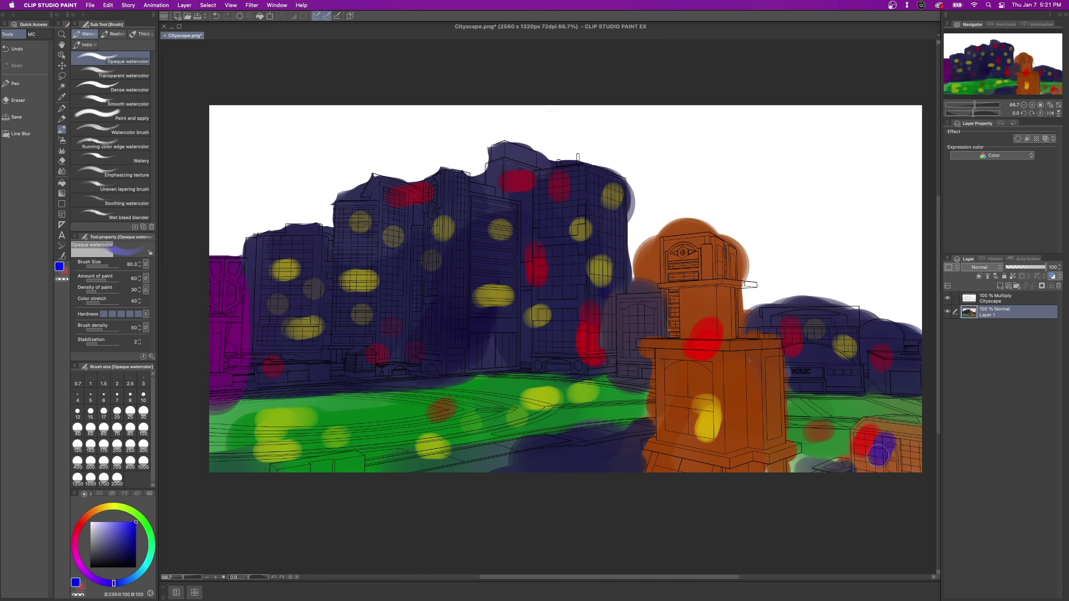
{"action": "left_click_drag", "start_coordinate": [680, 320], "coordinate": [688, 317]}
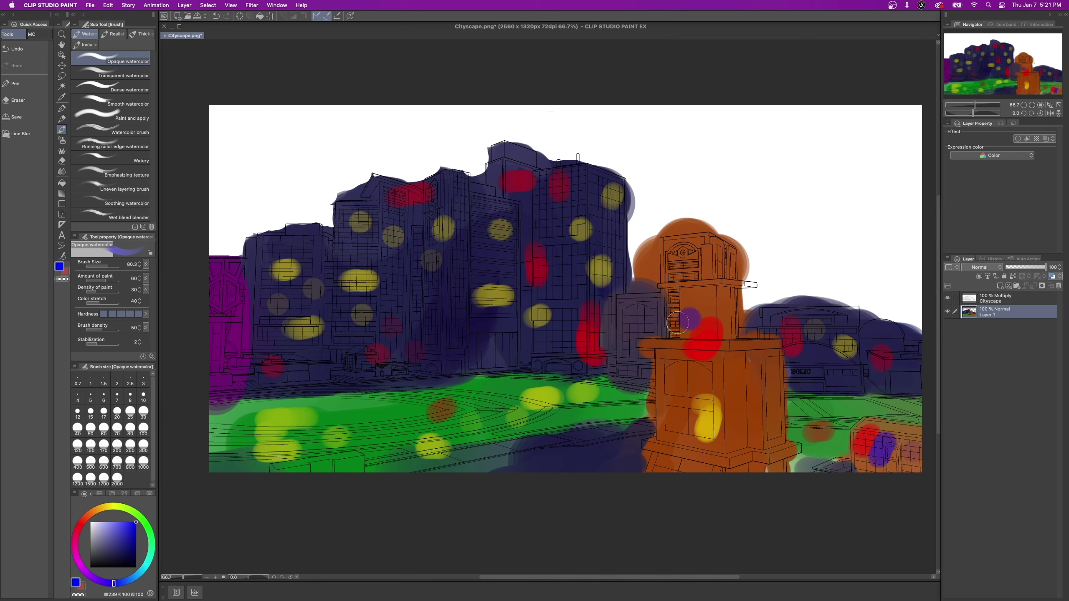
{"action": "left_click", "coordinate": [698, 291]}
{"action": "left_click_drag", "start_coordinate": [684, 248], "coordinate": [698, 257]}
Scatter bright blue spots over the ground, the high-rises and the low building right of the clock tower.
{"action": "left_click", "coordinate": [340, 402]}
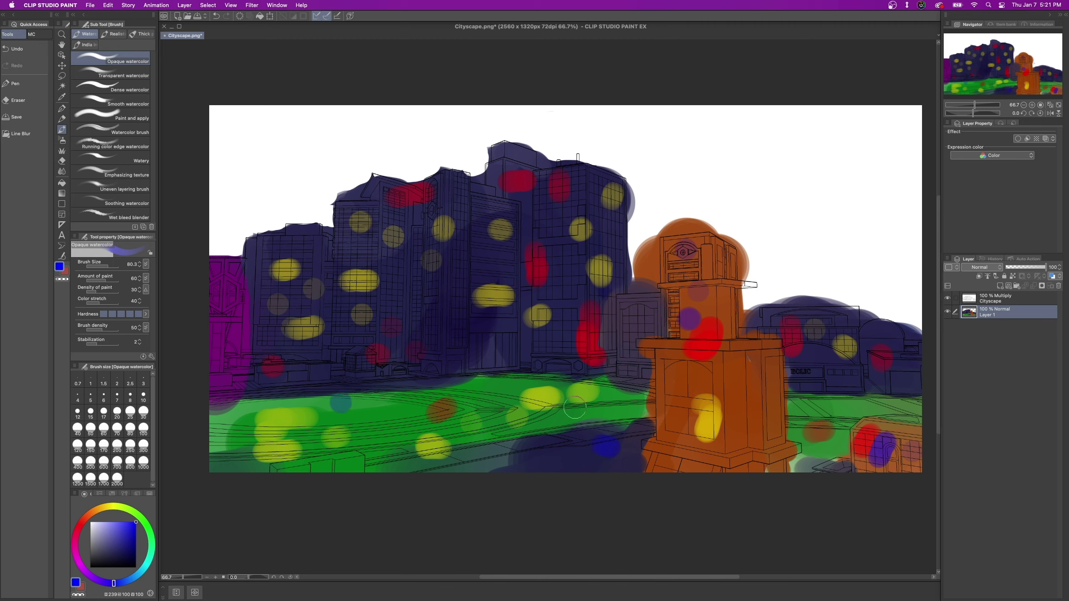
{"action": "left_click", "coordinate": [493, 388]}
{"action": "left_click", "coordinate": [457, 332]}
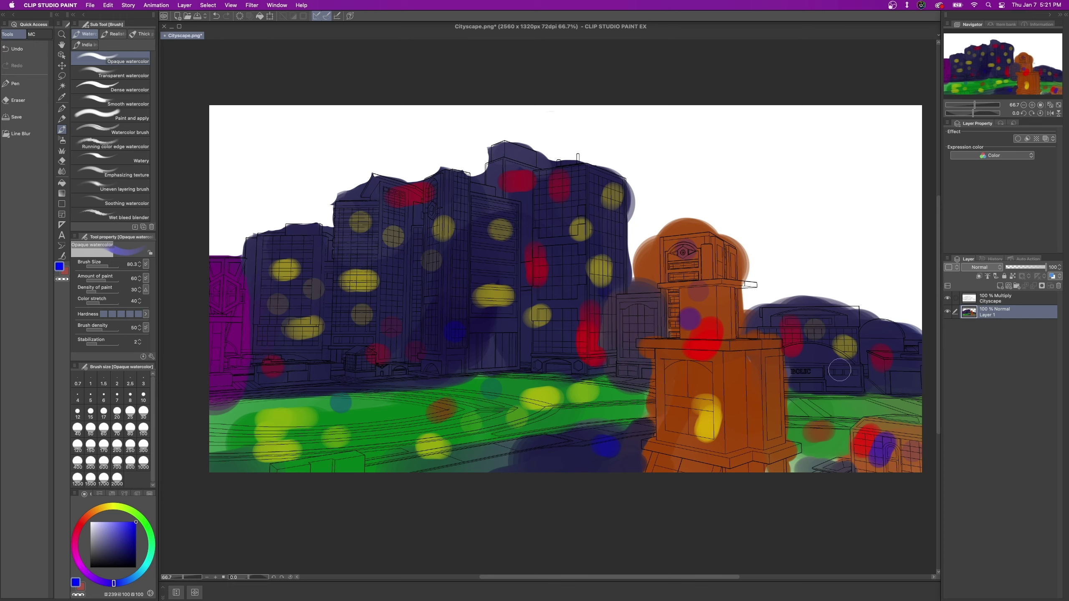
{"action": "left_click", "coordinate": [839, 375]}
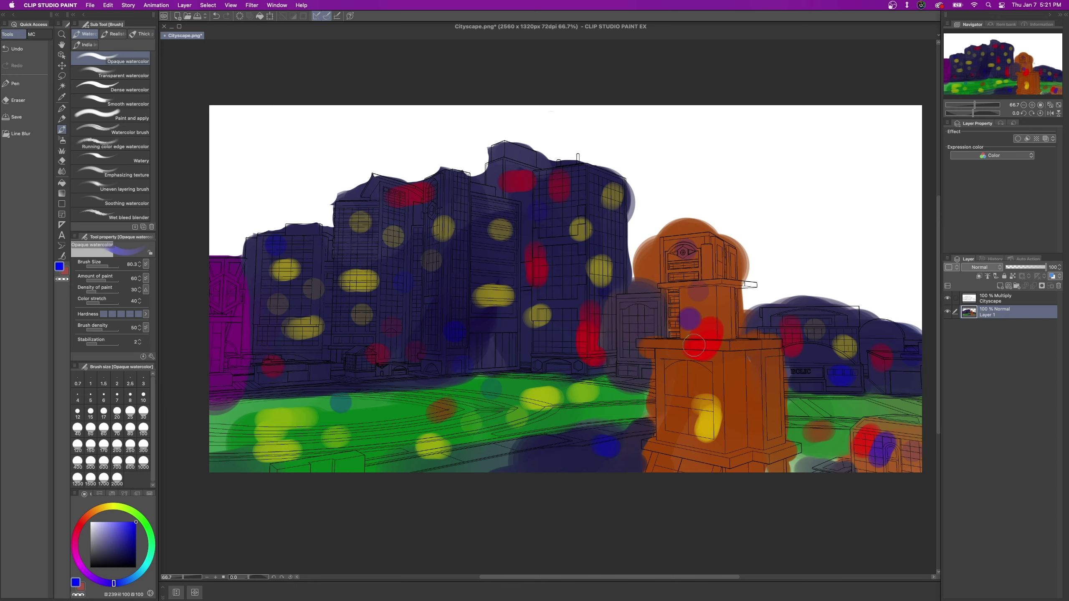
{"action": "left_click", "coordinate": [379, 414]}
Adjust the Blur tool's intensity and, at brush size 134.3, soften the spots on the second blue high-rise and the left ground.
{"action": "left_click", "coordinate": [61, 171]}
{"action": "left_click_drag", "start_coordinate": [113, 270], "coordinate": [110, 273]}
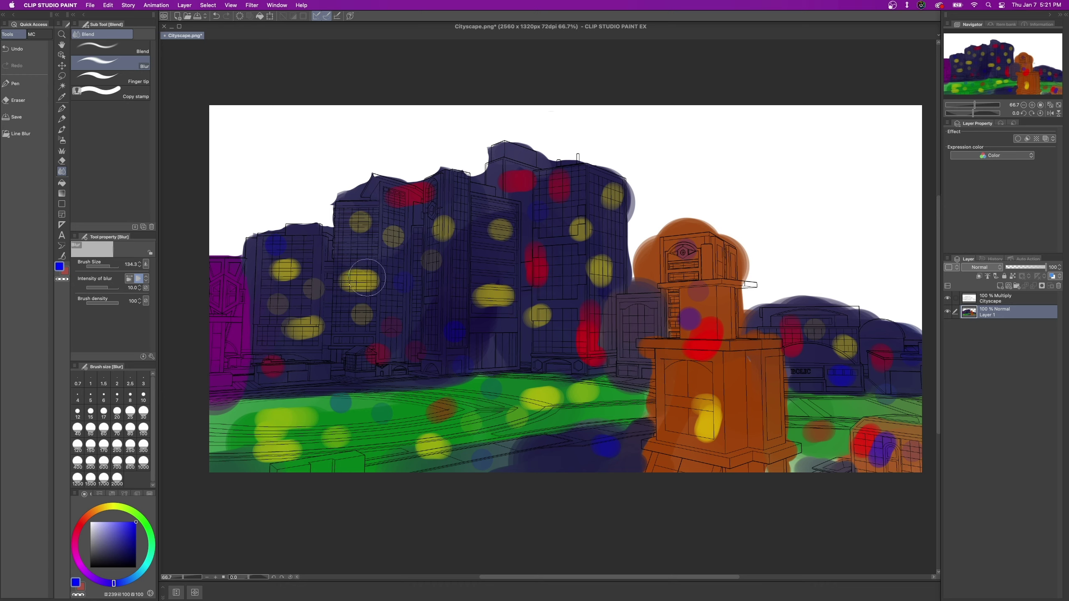
{"action": "left_click", "coordinate": [129, 281]}
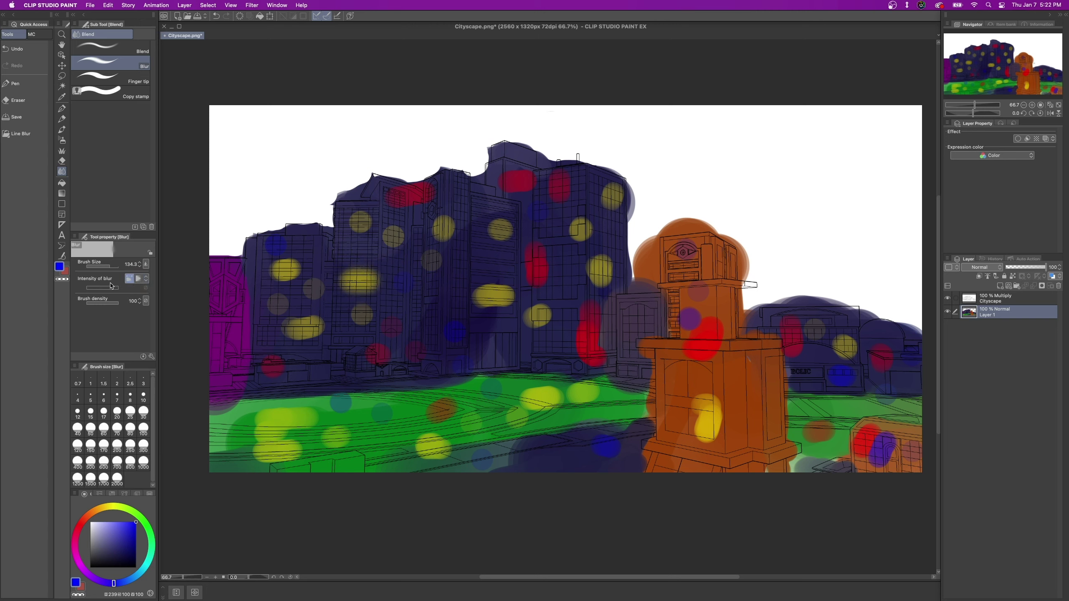
{"action": "mouse_move", "coordinate": [402, 276]}
{"action": "left_mouse_down"}
{"action": "mouse_move", "coordinate": [362, 285]}
{"action": "mouse_move", "coordinate": [359, 223]}
{"action": "mouse_move", "coordinate": [342, 224]}
{"action": "left_mouse_up"}
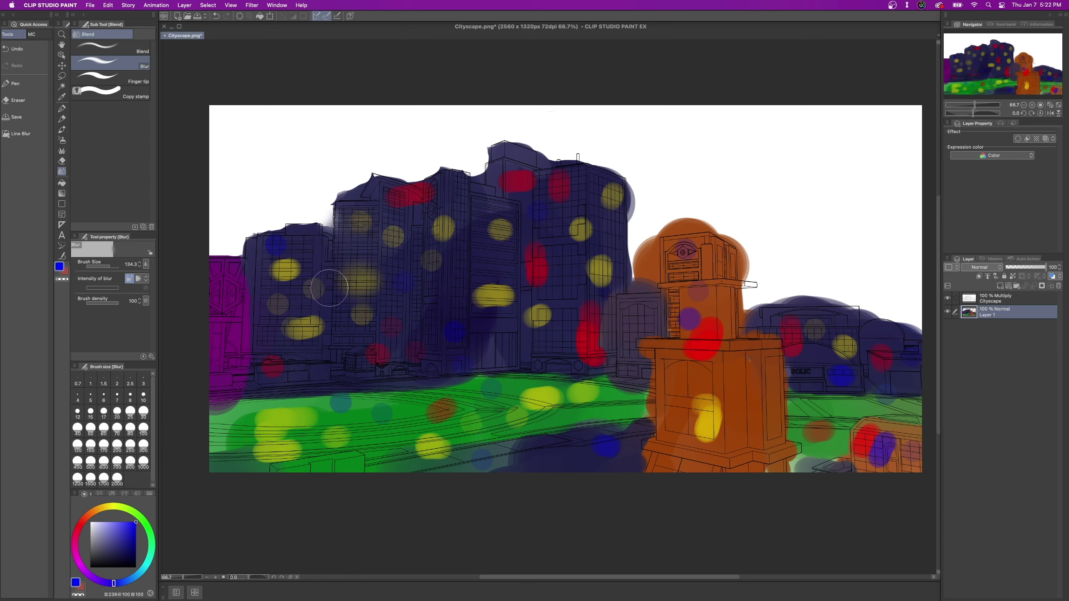
{"action": "mouse_move", "coordinate": [330, 288]}
{"action": "left_mouse_down"}
{"action": "mouse_move", "coordinate": [318, 339]}
{"action": "mouse_move", "coordinate": [276, 363]}
{"action": "mouse_move", "coordinate": [274, 411]}
{"action": "mouse_move", "coordinate": [250, 420]}
{"action": "mouse_move", "coordinate": [274, 441]}
{"action": "left_mouse_up"}
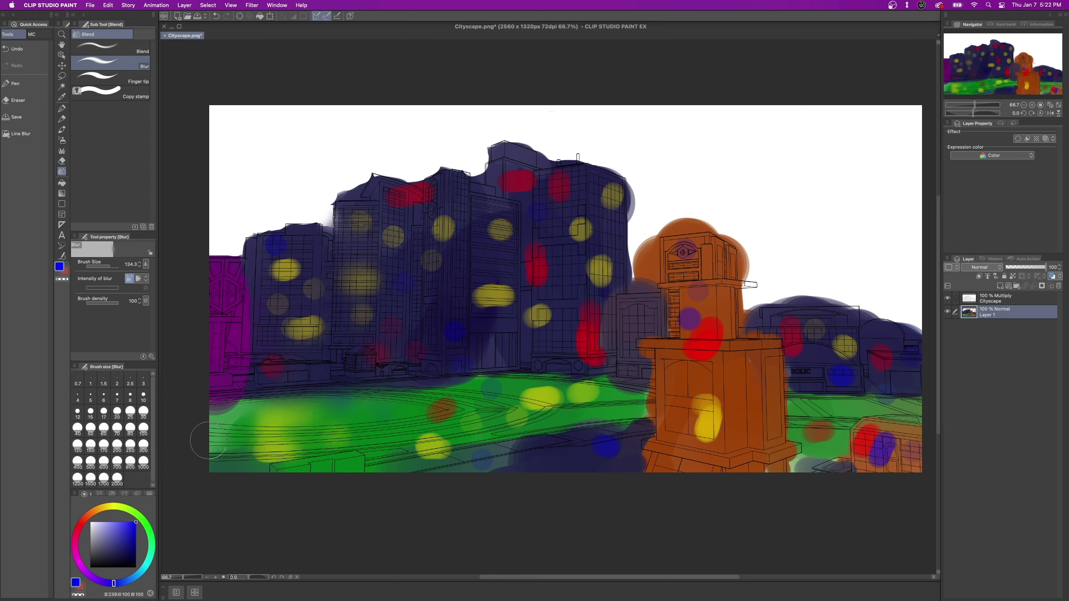
Reduce the Blur brush size to 70.0 and soften the remaining color spots across the green ground.
{"action": "left_click_drag", "start_coordinate": [112, 267], "coordinate": [108, 266]}
{"action": "mouse_move", "coordinate": [391, 457]}
{"action": "left_mouse_down"}
{"action": "mouse_move", "coordinate": [444, 452]}
{"action": "mouse_move", "coordinate": [263, 451]}
{"action": "left_mouse_up"}
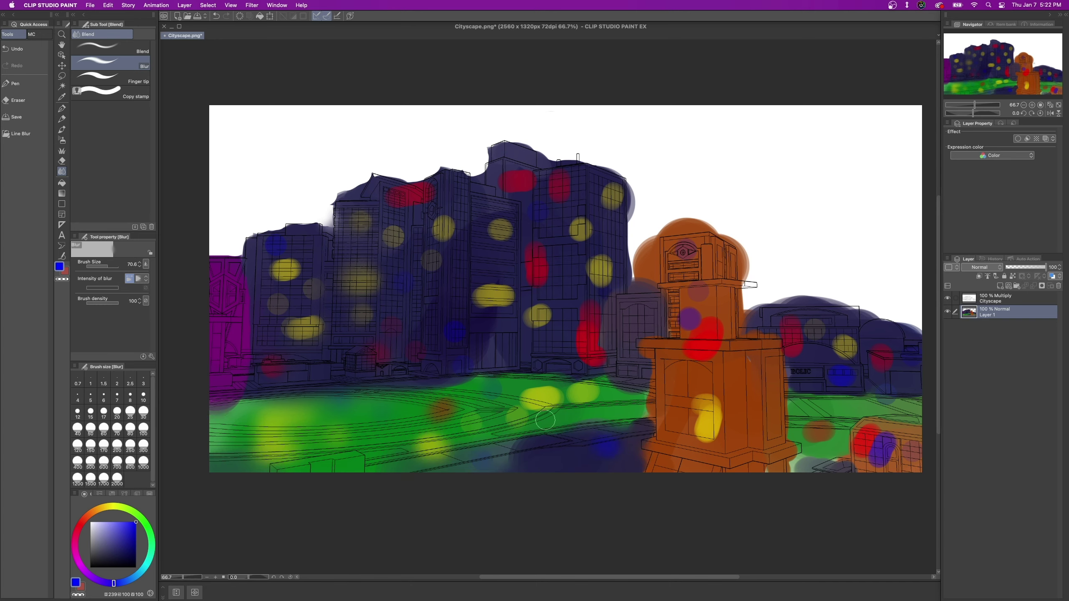
{"action": "left_click_drag", "start_coordinate": [575, 400], "coordinate": [597, 393]}
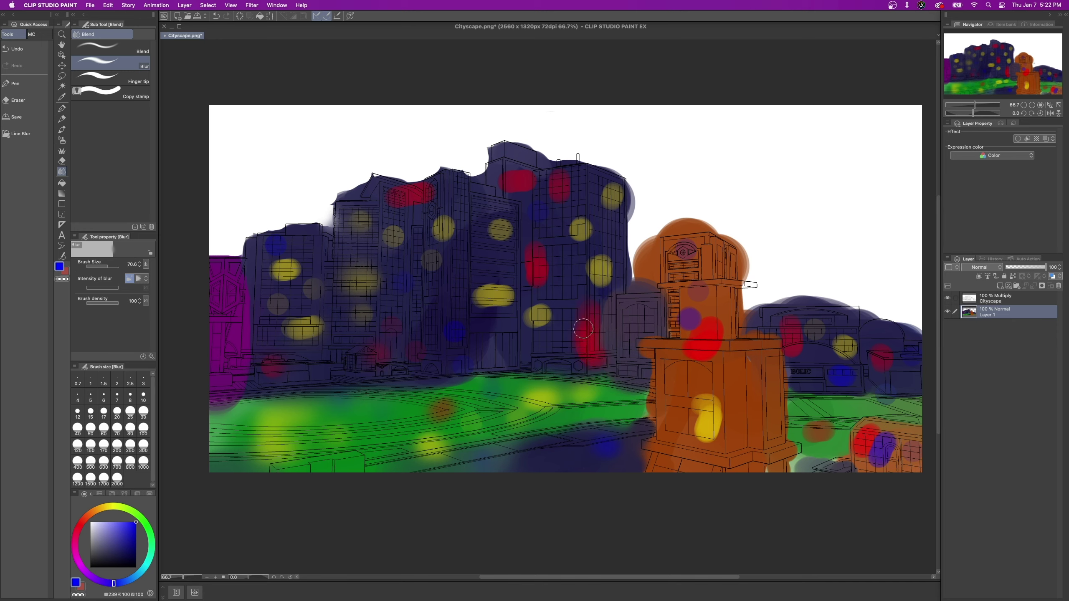
Blur the color spots and outer paint edges of the high-rises and the clock tower.
{"action": "mouse_move", "coordinate": [583, 328]}
{"action": "left_mouse_down"}
{"action": "mouse_move", "coordinate": [589, 247]}
{"action": "mouse_move", "coordinate": [602, 268]}
{"action": "mouse_move", "coordinate": [611, 255]}
{"action": "mouse_move", "coordinate": [581, 238]}
{"action": "mouse_move", "coordinate": [592, 176]}
{"action": "mouse_move", "coordinate": [632, 204]}
{"action": "mouse_move", "coordinate": [548, 229]}
{"action": "mouse_move", "coordinate": [519, 217]}
{"action": "mouse_move", "coordinate": [508, 299]}
{"action": "mouse_move", "coordinate": [487, 330]}
{"action": "mouse_move", "coordinate": [516, 316]}
{"action": "mouse_move", "coordinate": [502, 311]}
{"action": "mouse_move", "coordinate": [539, 241]}
{"action": "mouse_move", "coordinate": [519, 159]}
{"action": "mouse_move", "coordinate": [552, 188]}
{"action": "left_mouse_up"}
{"action": "left_click_drag", "start_coordinate": [524, 148], "coordinate": [274, 234]}
{"action": "mouse_move", "coordinate": [648, 290]}
{"action": "left_mouse_down"}
{"action": "mouse_move", "coordinate": [745, 257]}
{"action": "mouse_move", "coordinate": [885, 303]}
{"action": "mouse_move", "coordinate": [800, 312]}
{"action": "mouse_move", "coordinate": [665, 366]}
{"action": "mouse_move", "coordinate": [479, 392]}
{"action": "mouse_move", "coordinate": [295, 295]}
{"action": "mouse_move", "coordinate": [210, 337]}
{"action": "mouse_move", "coordinate": [227, 343]}
{"action": "left_mouse_up"}
Paint a red spot low on the leftmost purple building and a yellow spot near its top with the watercolor brush.
{"action": "left_click", "coordinate": [61, 130]}
{"action": "left_click", "coordinate": [79, 524]}
{"action": "left_click", "coordinate": [110, 506]}
{"action": "mouse_move", "coordinate": [227, 279]}
{"action": "left_mouse_down"}
{"action": "mouse_move", "coordinate": [227, 386]}
{"action": "mouse_move", "coordinate": [312, 263]}
{"action": "mouse_move", "coordinate": [590, 169]}
{"action": "mouse_move", "coordinate": [743, 323]}
{"action": "mouse_move", "coordinate": [814, 474]}
{"action": "mouse_move", "coordinate": [455, 346]}
{"action": "mouse_move", "coordinate": [392, 183]}
{"action": "mouse_move", "coordinate": [919, 372]}
{"action": "left_mouse_up"}
Blur the remaining hard paint edges along the high-rise rooflines.
{"action": "left_click", "coordinate": [62, 172]}
{"action": "left_click_drag", "start_coordinate": [552, 153], "coordinate": [547, 149]}
{"action": "left_click_drag", "start_coordinate": [444, 170], "coordinate": [435, 174]}
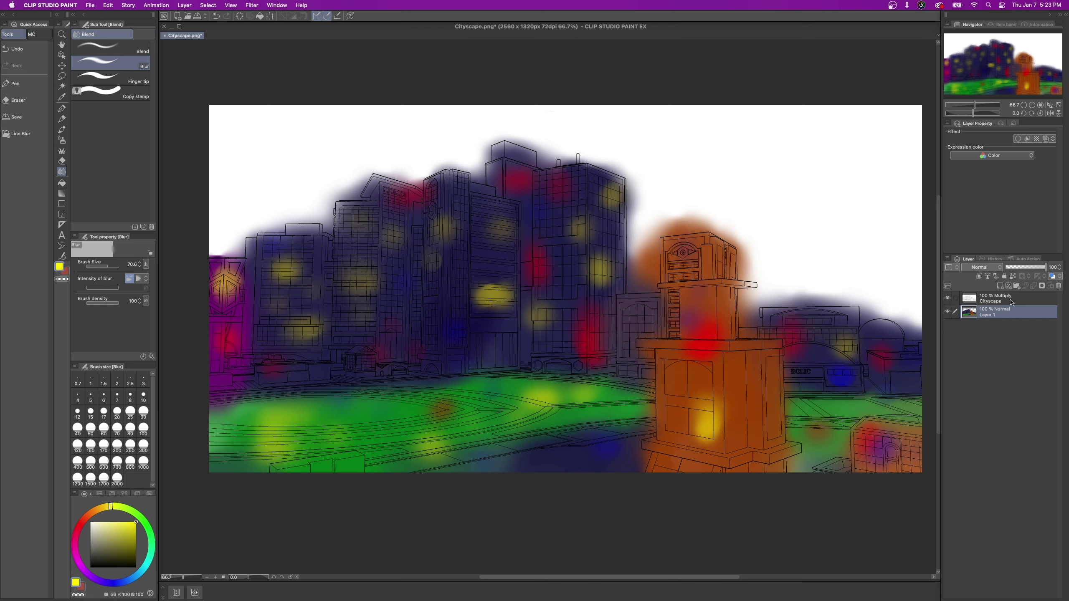
Create a new layer below the painted color layer and choose a dark navy blue.
{"action": "left_click", "coordinate": [1001, 286]}
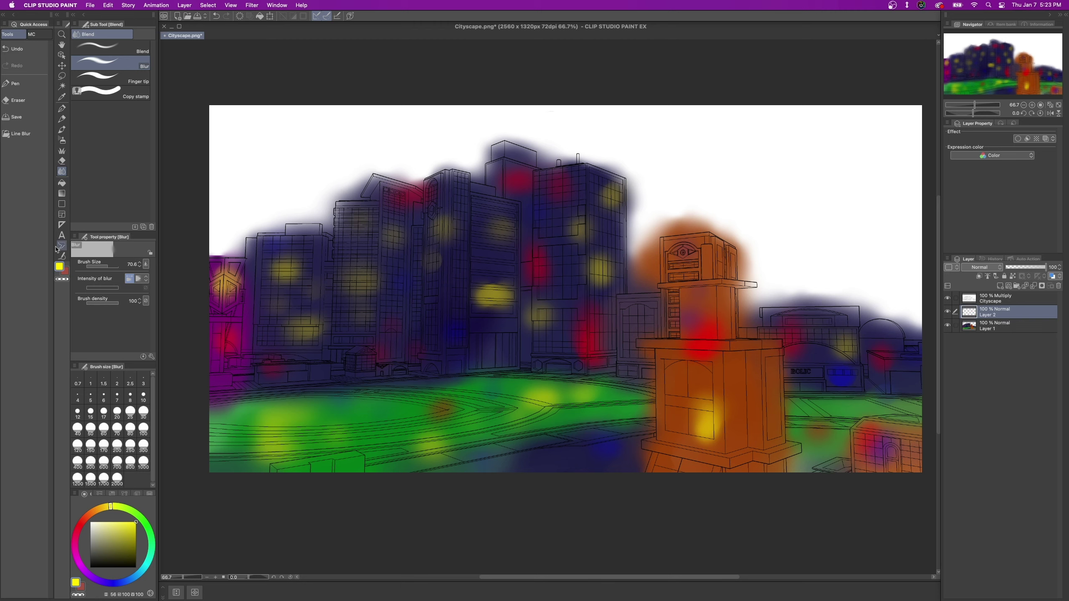
{"action": "left_click", "coordinate": [115, 584]}
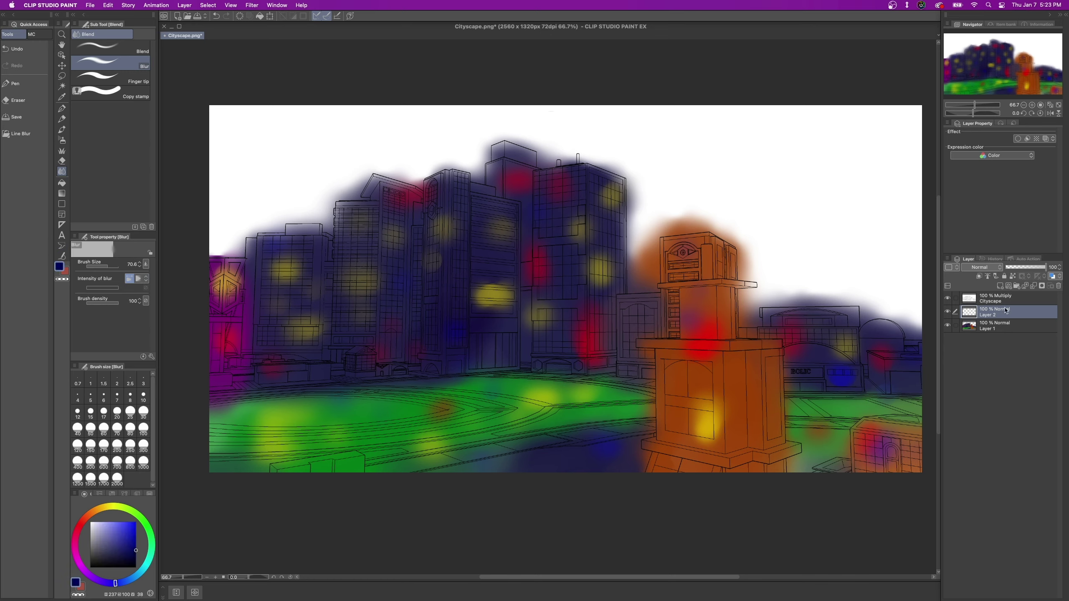
{"action": "left_click_drag", "start_coordinate": [1006, 310], "coordinate": [1008, 336]}
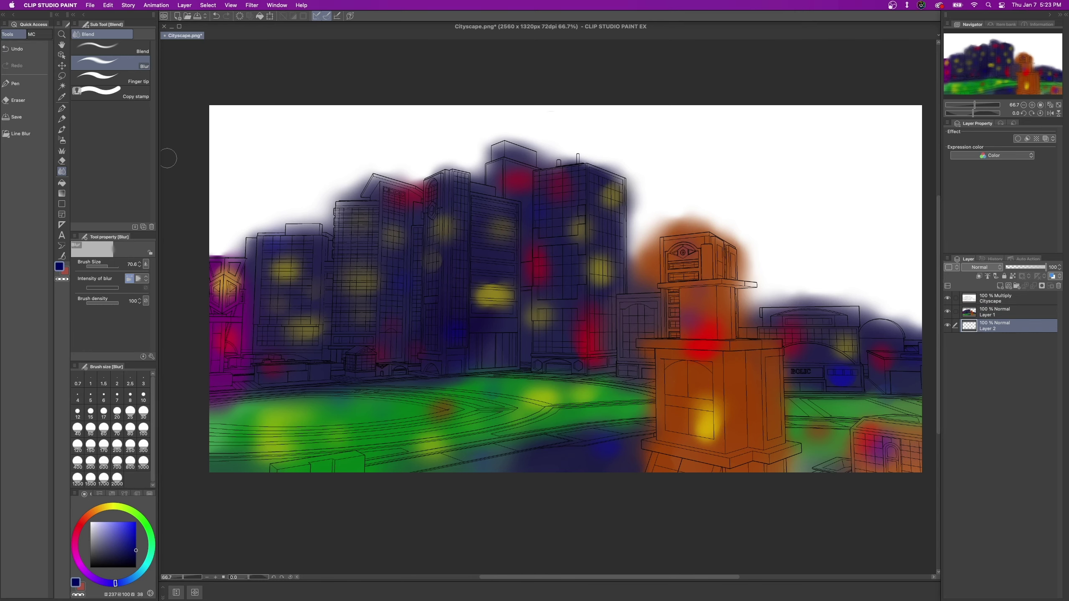
Cover the whole sky in dark navy with the Opaque watercolor brush at size 173.7, including the remaining light patches.
{"action": "left_click", "coordinate": [62, 130]}
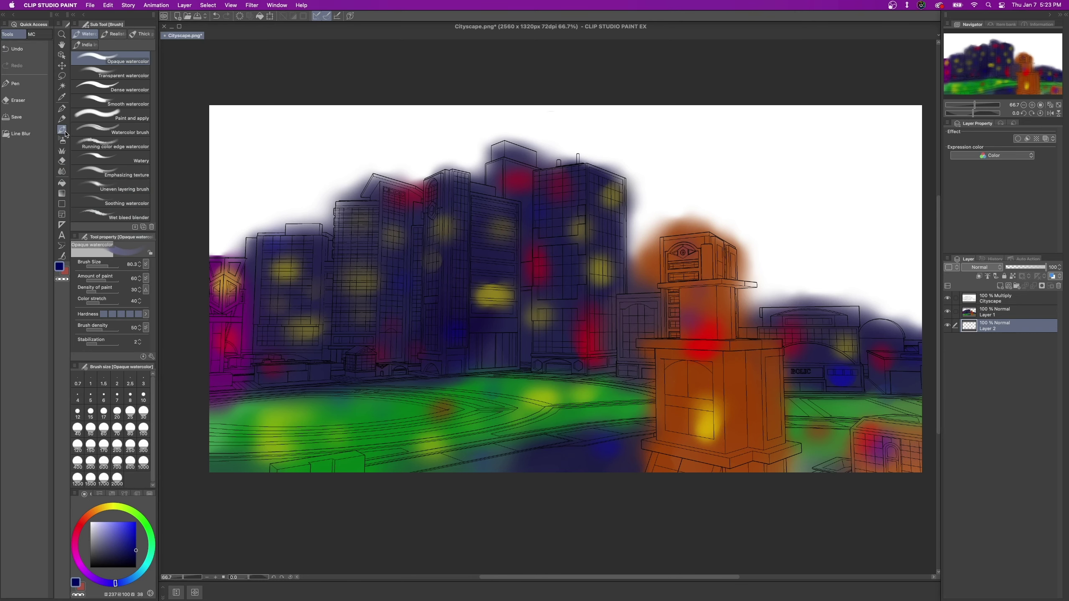
{"action": "left_click_drag", "start_coordinate": [109, 265], "coordinate": [113, 265]}
{"action": "mouse_move", "coordinate": [329, 178]}
{"action": "left_mouse_down"}
{"action": "mouse_move", "coordinate": [292, 240]}
{"action": "mouse_move", "coordinate": [375, 167]}
{"action": "mouse_move", "coordinate": [385, 126]}
{"action": "mouse_move", "coordinate": [302, 111]}
{"action": "mouse_move", "coordinate": [334, 120]}
{"action": "mouse_move", "coordinate": [237, 121]}
{"action": "mouse_move", "coordinate": [635, 158]}
{"action": "mouse_move", "coordinate": [880, 168]}
{"action": "mouse_move", "coordinate": [914, 333]}
{"action": "left_mouse_up"}
{"action": "mouse_move", "coordinate": [914, 295]}
{"action": "left_mouse_down"}
{"action": "mouse_move", "coordinate": [725, 236]}
{"action": "mouse_move", "coordinate": [663, 184]}
{"action": "mouse_move", "coordinate": [475, 153]}
{"action": "mouse_move", "coordinate": [273, 234]}
{"action": "mouse_move", "coordinate": [580, 124]}
{"action": "mouse_move", "coordinate": [503, 170]}
{"action": "left_mouse_up"}
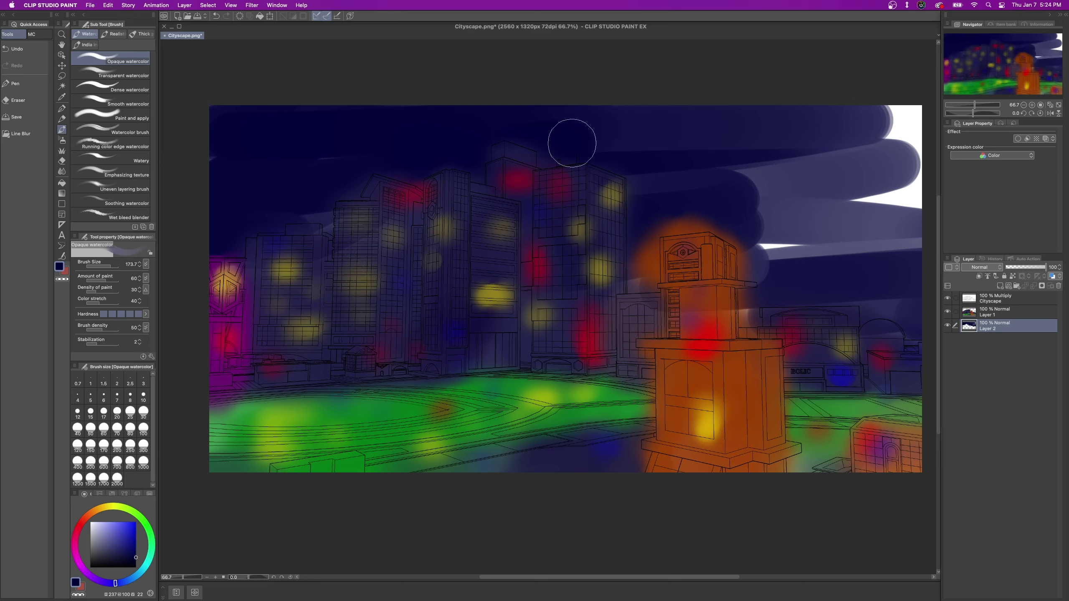
{"action": "mouse_move", "coordinate": [568, 139]}
{"action": "left_mouse_down"}
{"action": "mouse_move", "coordinate": [745, 136]}
{"action": "mouse_move", "coordinate": [835, 263]}
{"action": "mouse_move", "coordinate": [741, 261]}
{"action": "mouse_move", "coordinate": [781, 256]}
{"action": "mouse_move", "coordinate": [724, 236]}
{"action": "left_mouse_up"}
{"action": "mouse_move", "coordinate": [239, 184]}
{"action": "left_mouse_down"}
{"action": "mouse_move", "coordinate": [394, 186]}
{"action": "mouse_move", "coordinate": [297, 191]}
{"action": "left_mouse_up"}
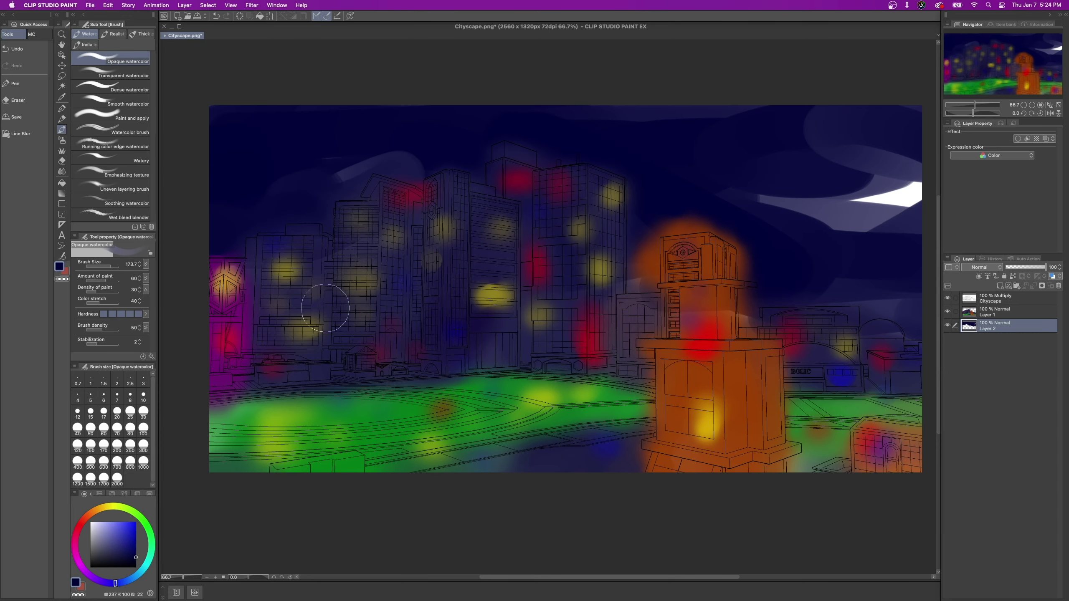
{"action": "mouse_move", "coordinate": [588, 200]}
{"action": "left_mouse_down"}
{"action": "mouse_move", "coordinate": [829, 212]}
{"action": "mouse_move", "coordinate": [813, 182]}
{"action": "mouse_move", "coordinate": [888, 166]}
{"action": "mouse_move", "coordinate": [800, 178]}
{"action": "mouse_move", "coordinate": [677, 111]}
{"action": "left_mouse_up"}
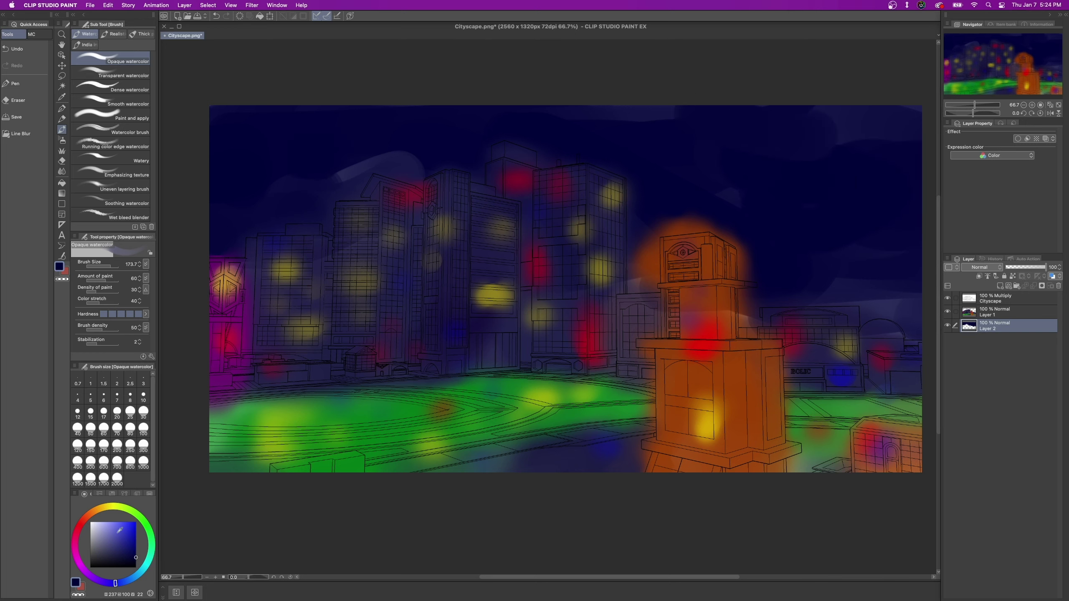
Paint broad purple cloud patches across the night sky, adding darker purple ones above the high-rises.
{"action": "left_click", "coordinate": [88, 575]}
{"action": "left_click_drag", "start_coordinate": [238, 136], "coordinate": [303, 145]}
{"action": "mouse_move", "coordinate": [780, 137]}
{"action": "left_mouse_down"}
{"action": "mouse_move", "coordinate": [914, 203]}
{"action": "mouse_move", "coordinate": [627, 135]}
{"action": "left_mouse_up"}
{"action": "left_click_drag", "start_coordinate": [427, 137], "coordinate": [404, 140]}
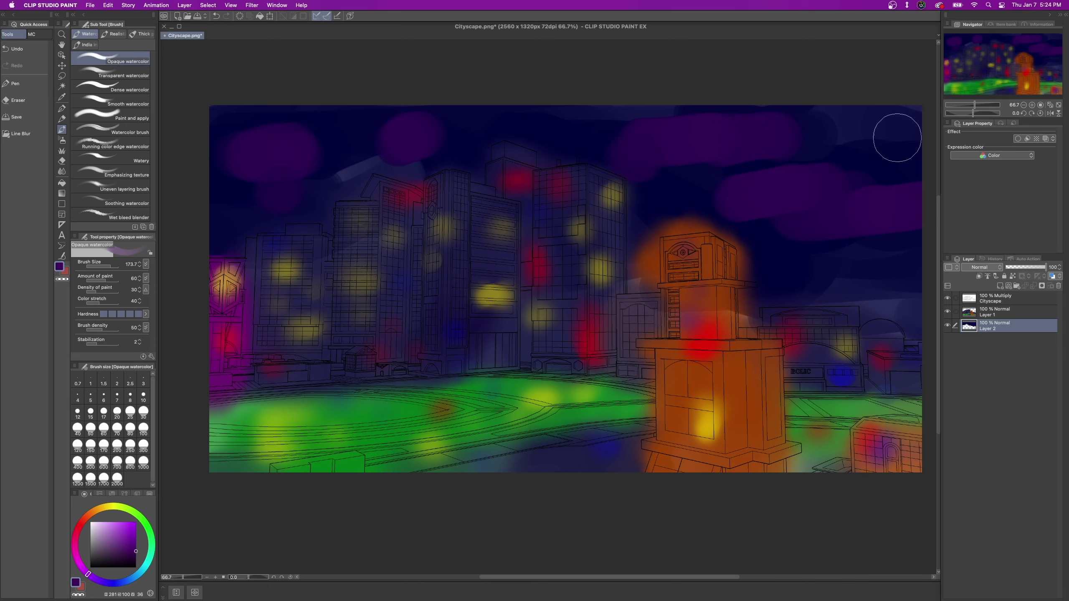
{"action": "left_click_drag", "start_coordinate": [891, 139], "coordinate": [841, 137]}
{"action": "mouse_move", "coordinate": [404, 143]}
{"action": "left_mouse_down"}
{"action": "mouse_move", "coordinate": [286, 126]}
{"action": "mouse_move", "coordinate": [191, 171]}
{"action": "left_mouse_up"}
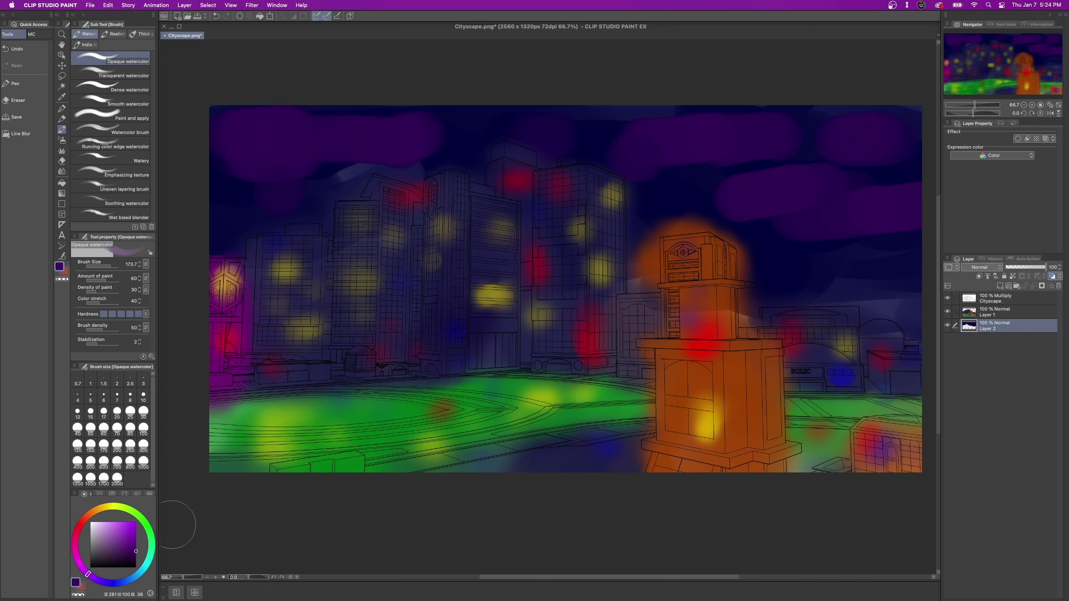
{"action": "mouse_move", "coordinate": [295, 210]}
{"action": "left_mouse_down"}
{"action": "mouse_move", "coordinate": [268, 187]}
{"action": "mouse_move", "coordinate": [227, 198]}
{"action": "left_mouse_up"}
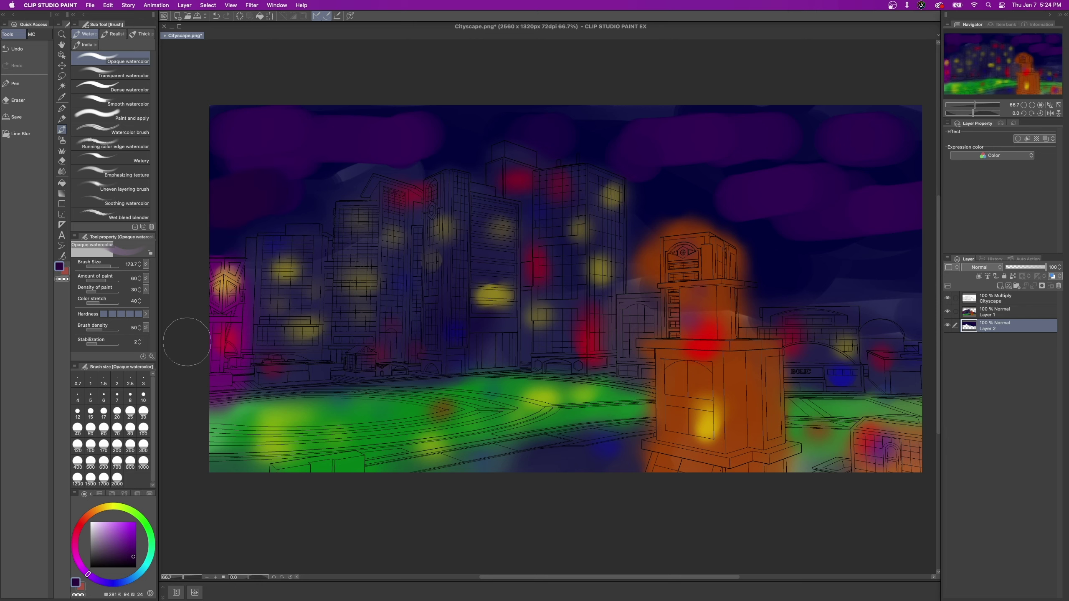
{"action": "mouse_move", "coordinate": [316, 191]}
{"action": "left_mouse_down"}
{"action": "mouse_move", "coordinate": [247, 200]}
{"action": "mouse_move", "coordinate": [291, 170]}
{"action": "mouse_move", "coordinate": [452, 116]}
{"action": "left_mouse_up"}
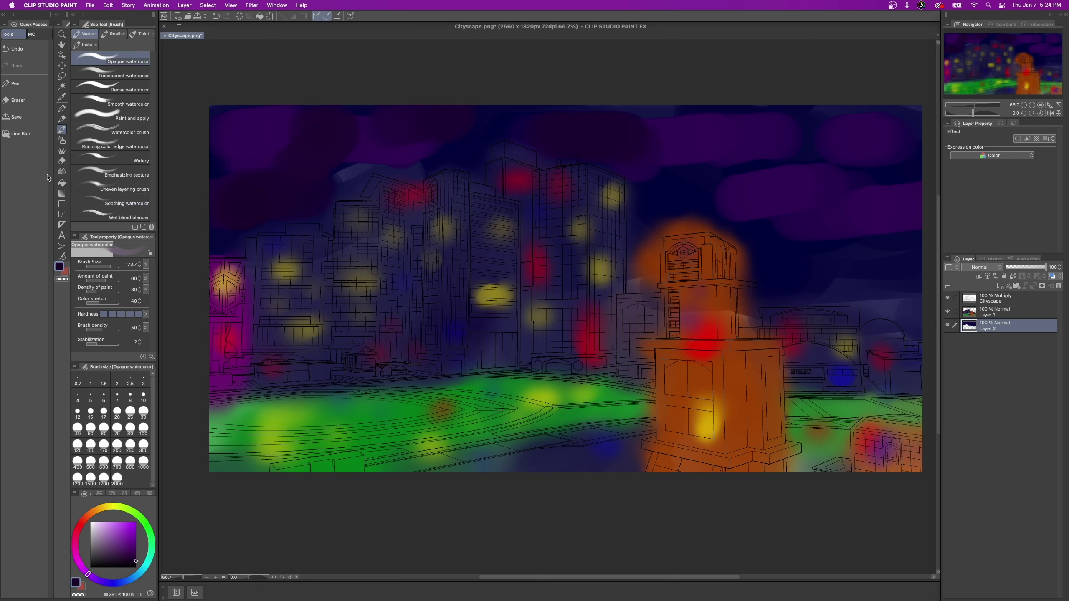
Blur the purple clouds into the navy sky with the Blur tool at size 152.7.
{"action": "left_click", "coordinate": [61, 171]}
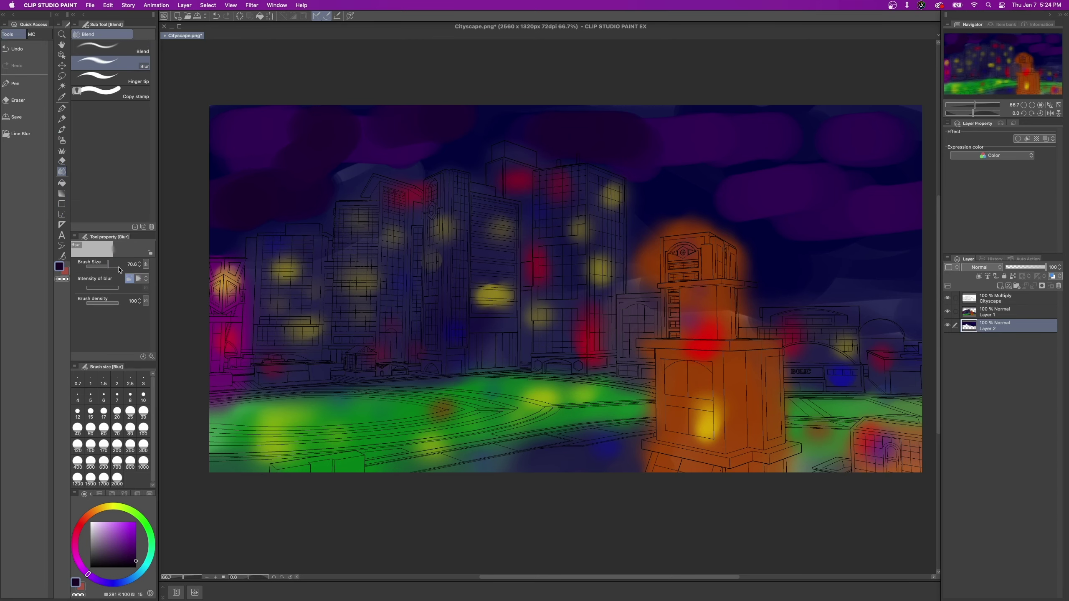
{"action": "left_click_drag", "start_coordinate": [120, 269], "coordinate": [116, 266]}
{"action": "mouse_move", "coordinate": [291, 159]}
{"action": "left_mouse_down"}
{"action": "mouse_move", "coordinate": [425, 114]}
{"action": "mouse_move", "coordinate": [489, 143]}
{"action": "mouse_move", "coordinate": [625, 96]}
{"action": "mouse_move", "coordinate": [609, 136]}
{"action": "mouse_move", "coordinate": [685, 150]}
{"action": "mouse_move", "coordinate": [647, 127]}
{"action": "mouse_move", "coordinate": [804, 256]}
{"action": "mouse_move", "coordinate": [857, 237]}
{"action": "mouse_move", "coordinate": [858, 110]}
{"action": "mouse_move", "coordinate": [798, 129]}
{"action": "mouse_move", "coordinate": [790, 216]}
{"action": "left_mouse_up"}
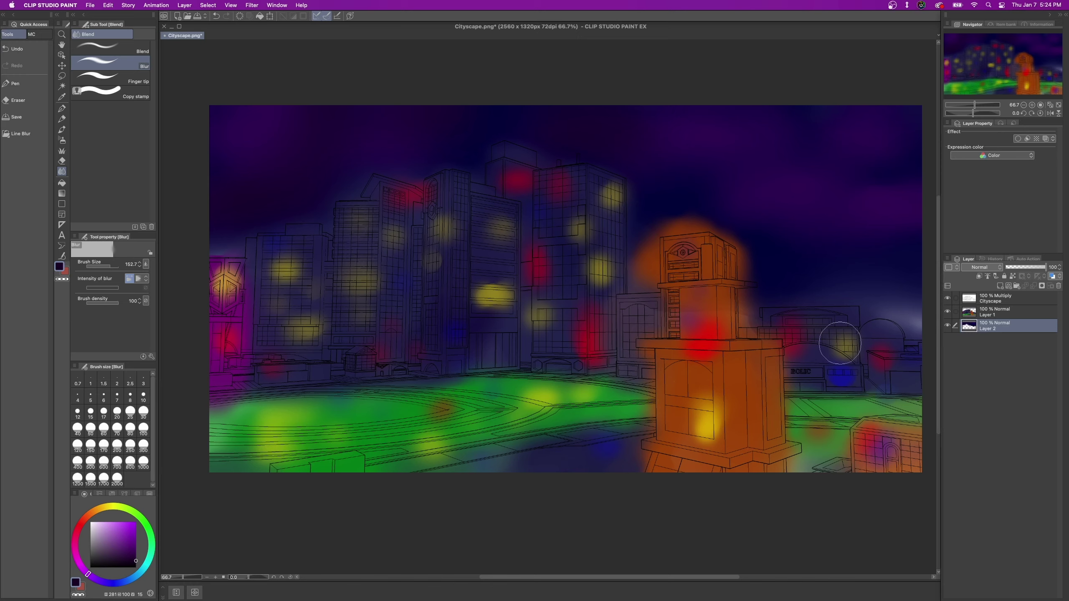
Paint over the pale horizon patch above the low buildings with sampled sky blue and blur it into the sky.
{"action": "left_click", "coordinate": [61, 130]}
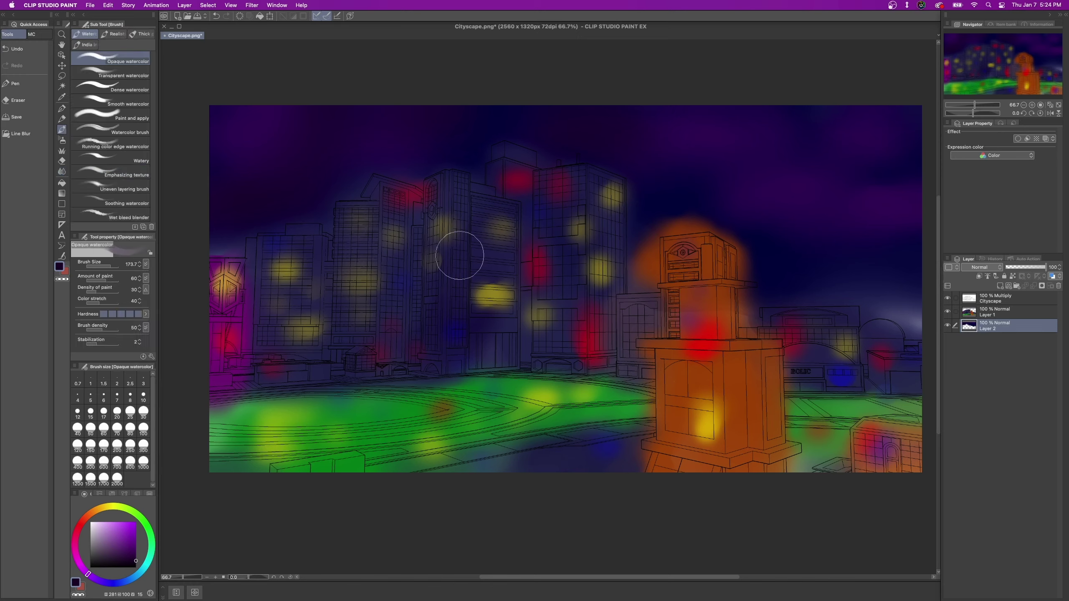
{"action": "left_click", "coordinate": [867, 274], "text": "alt"}
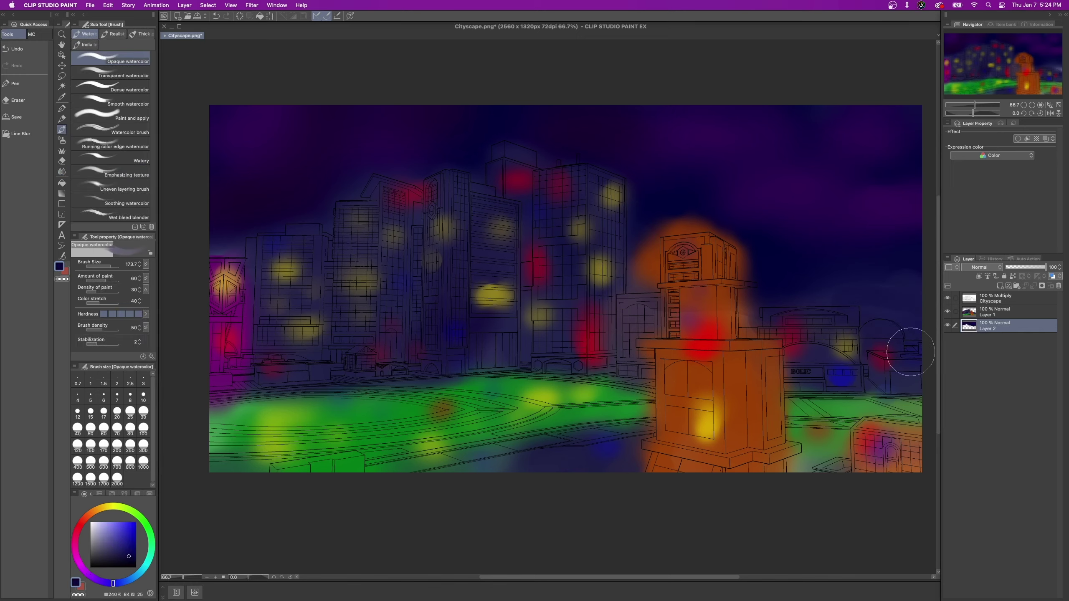
{"action": "left_click", "coordinate": [59, 173]}
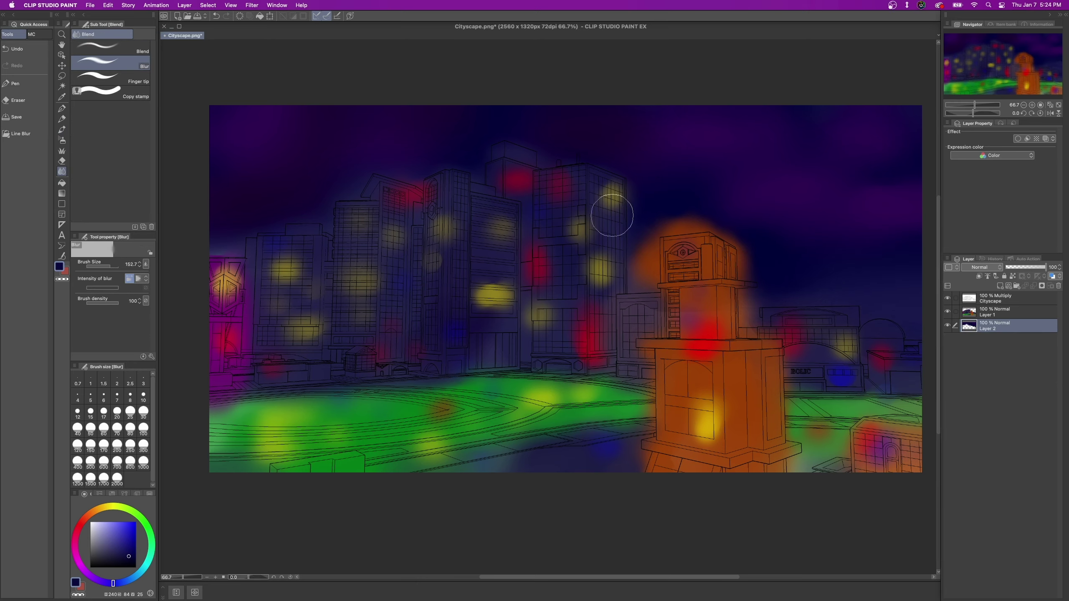
{"action": "mouse_move", "coordinate": [799, 168]}
{"action": "left_mouse_down"}
{"action": "mouse_move", "coordinate": [572, 188]}
{"action": "mouse_move", "coordinate": [803, 172]}
{"action": "mouse_move", "coordinate": [802, 158]}
{"action": "mouse_move", "coordinate": [561, 157]}
{"action": "mouse_move", "coordinate": [602, 167]}
{"action": "mouse_move", "coordinate": [687, 155]}
{"action": "mouse_move", "coordinate": [678, 190]}
{"action": "mouse_move", "coordinate": [711, 228]}
{"action": "mouse_move", "coordinate": [613, 169]}
{"action": "mouse_move", "coordinate": [653, 175]}
{"action": "mouse_move", "coordinate": [657, 235]}
{"action": "left_mouse_up"}
Erase the orange spill beside the clock tower's upper part on Layer 1 and blur the erased edges.
{"action": "left_click", "coordinate": [1021, 315]}
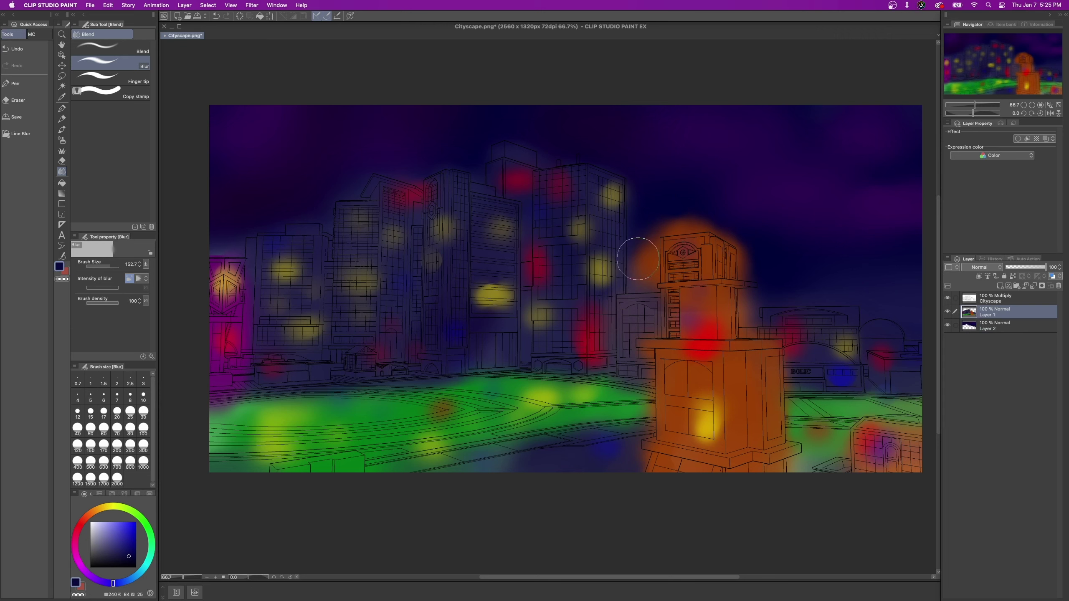
{"action": "key", "text": "e"}
{"action": "mouse_move", "coordinate": [643, 244]}
{"action": "left_mouse_down"}
{"action": "mouse_move", "coordinate": [633, 277]}
{"action": "mouse_move", "coordinate": [649, 222]}
{"action": "mouse_move", "coordinate": [646, 277]}
{"action": "left_mouse_up"}
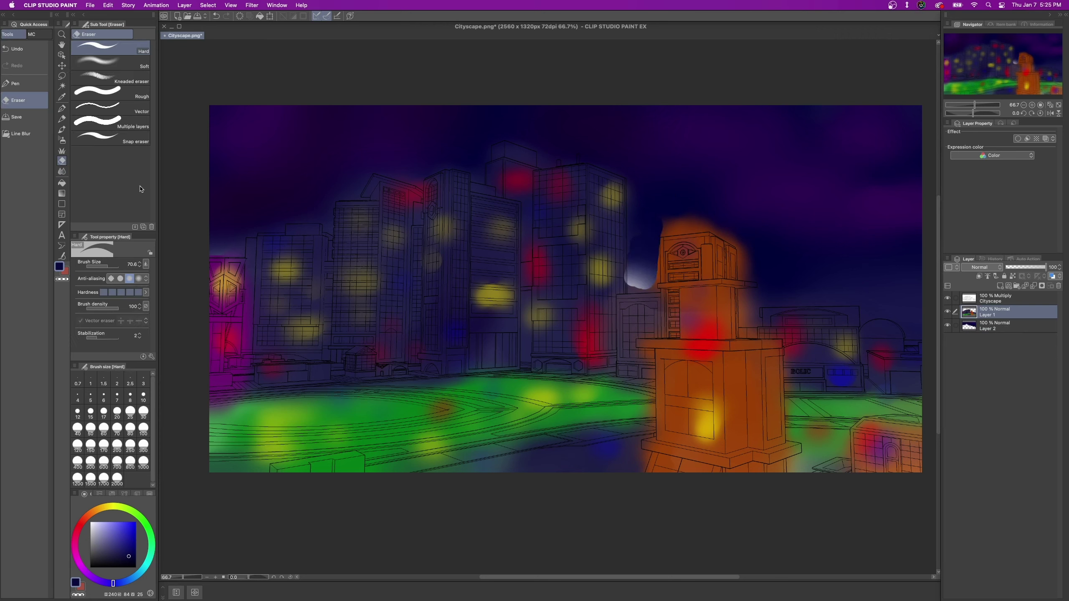
{"action": "left_click", "coordinate": [61, 171]}
{"action": "mouse_move", "coordinate": [633, 272]}
{"action": "left_mouse_down"}
{"action": "mouse_move", "coordinate": [652, 226]}
{"action": "mouse_move", "coordinate": [693, 217]}
{"action": "mouse_move", "coordinate": [627, 257]}
{"action": "left_mouse_up"}
Fill the pale gap beside the clock tower with navy on the sky layer and blur around the tower's top.
{"action": "left_click", "coordinate": [1012, 332]}
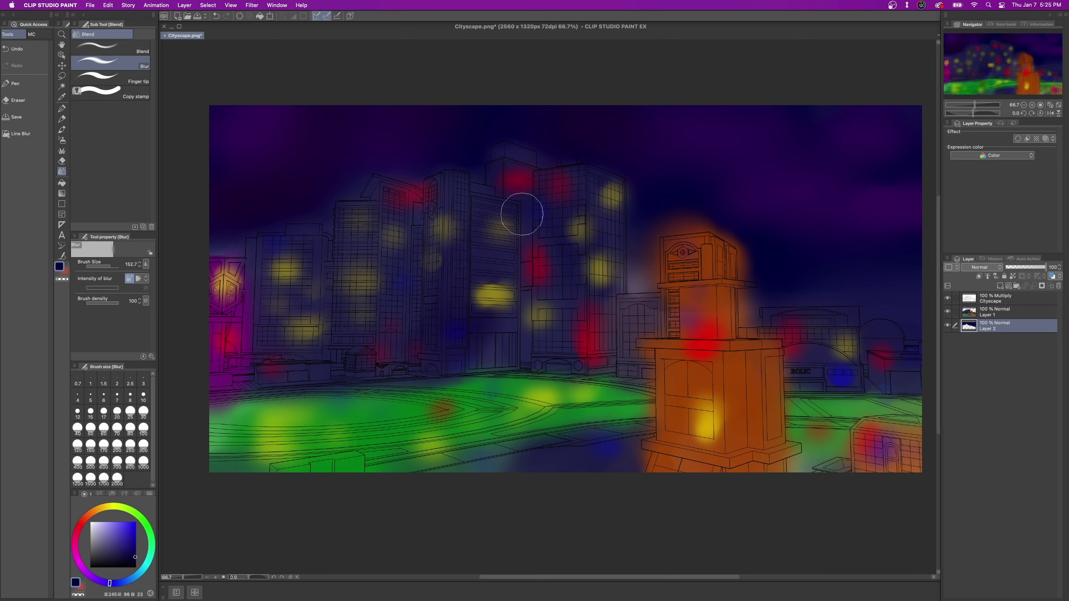
{"action": "left_click", "coordinate": [62, 130]}
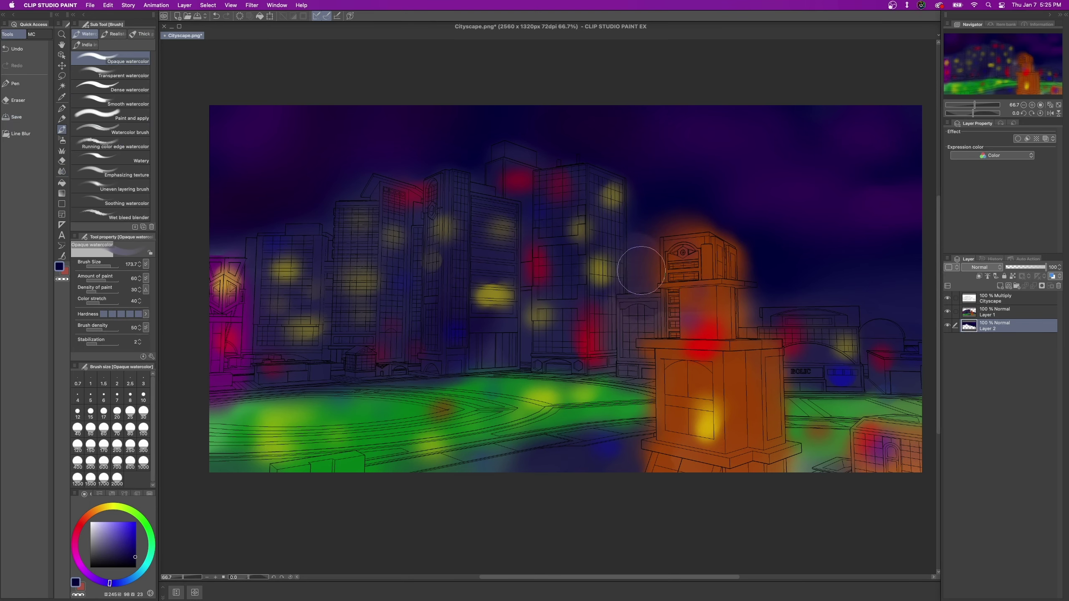
{"action": "left_click", "coordinate": [62, 172]}
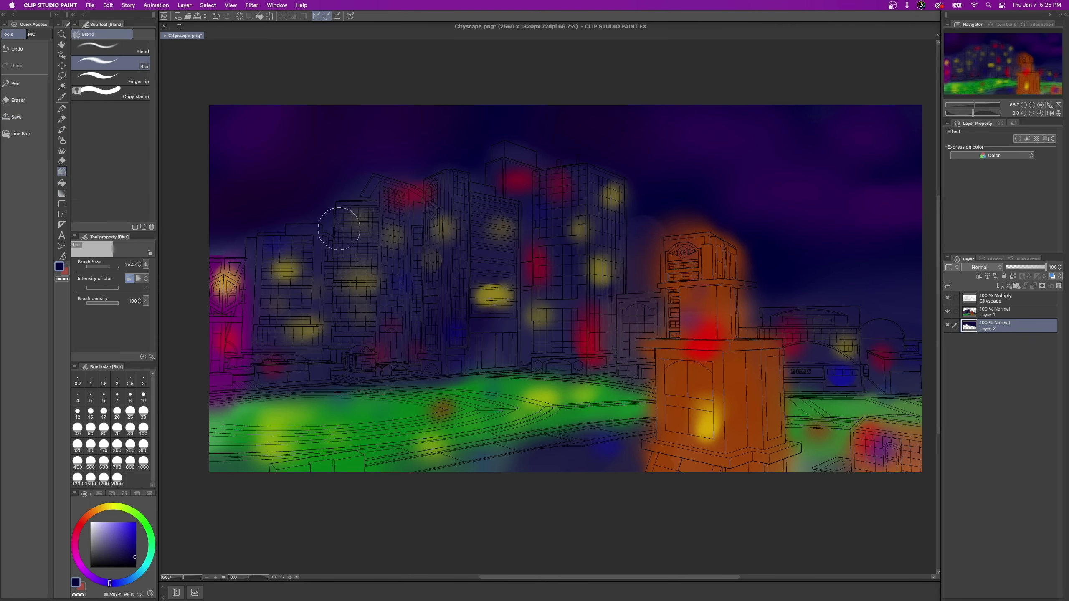
{"action": "mouse_move", "coordinate": [689, 225]}
{"action": "left_mouse_down"}
{"action": "mouse_move", "coordinate": [675, 208]}
{"action": "mouse_move", "coordinate": [720, 234]}
{"action": "left_mouse_up"}
Soften the bright yellow window light on the central high-rise in Layer 1, and reselect the sky layer.
{"action": "left_click", "coordinate": [1011, 314]}
{"action": "mouse_move", "coordinate": [508, 302]}
{"action": "left_mouse_down"}
{"action": "mouse_move", "coordinate": [499, 299]}
{"action": "mouse_move", "coordinate": [502, 310]}
{"action": "left_mouse_up"}
{"action": "left_click", "coordinate": [997, 328]}
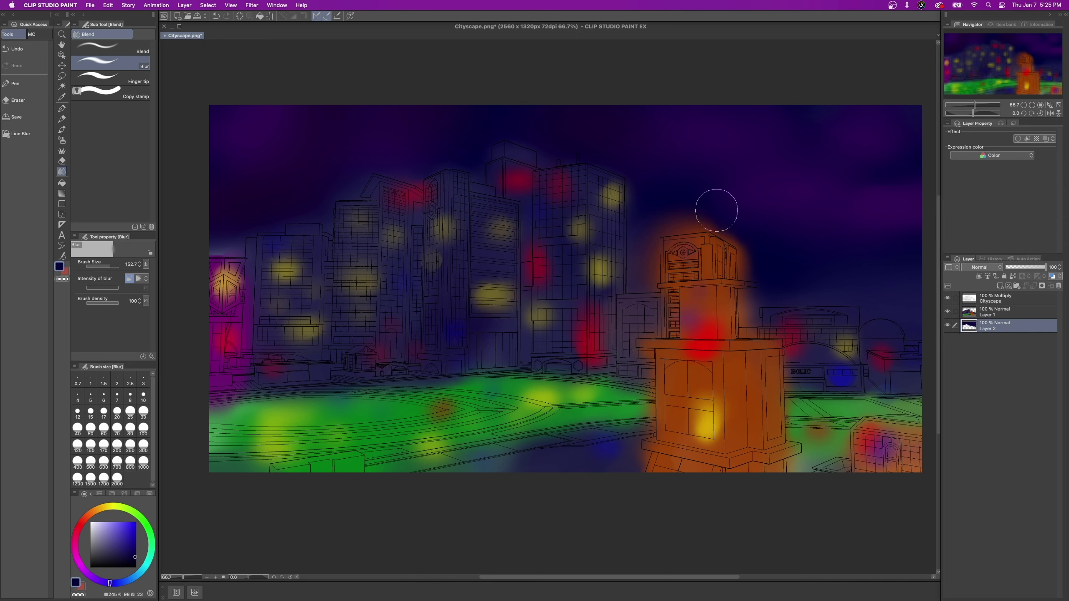
{"action": "left_click", "coordinate": [114, 5]}
{"action": "mouse_move", "coordinate": [156, 196]}
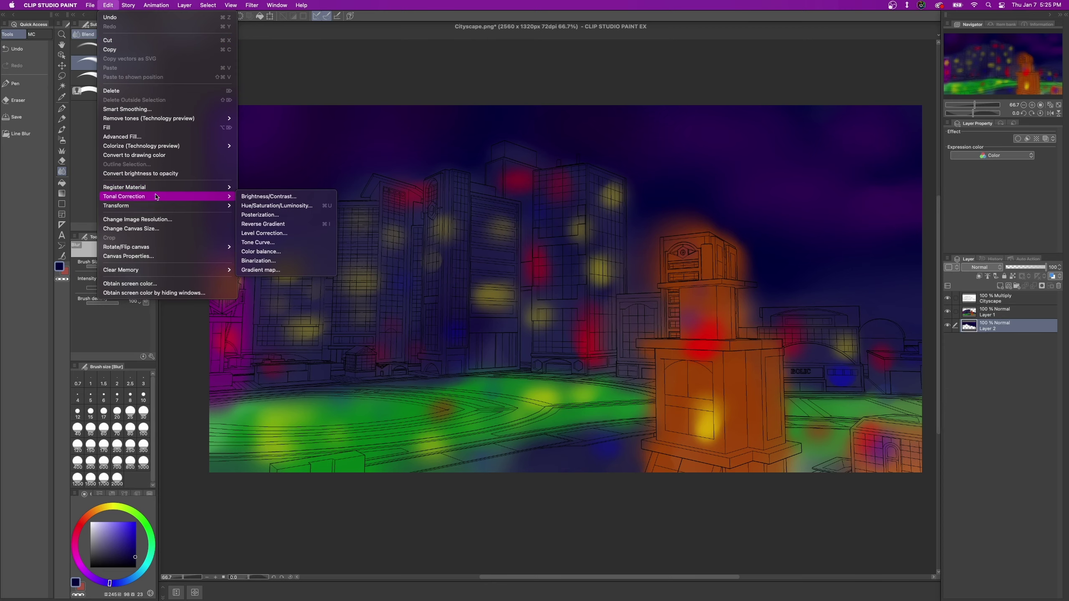
{"action": "left_click", "coordinate": [271, 197]}
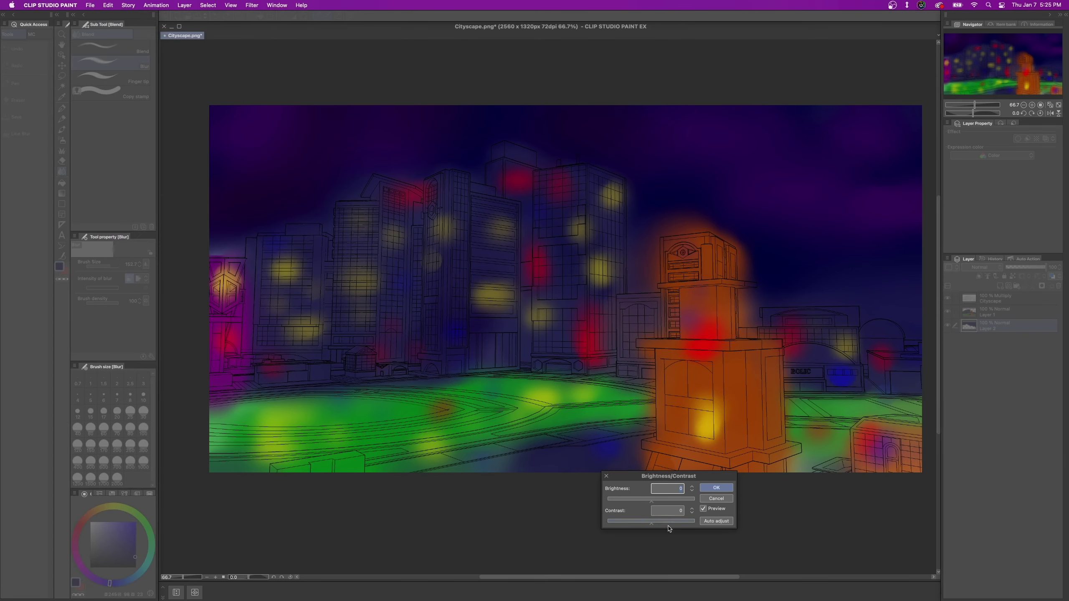
{"action": "left_click", "coordinate": [671, 522]}
{"action": "mouse_move", "coordinate": [662, 525]}
{"action": "left_mouse_down"}
{"action": "mouse_move", "coordinate": [657, 504]}
{"action": "mouse_move", "coordinate": [662, 525]}
{"action": "left_mouse_up"}
{"action": "left_click", "coordinate": [712, 500]}
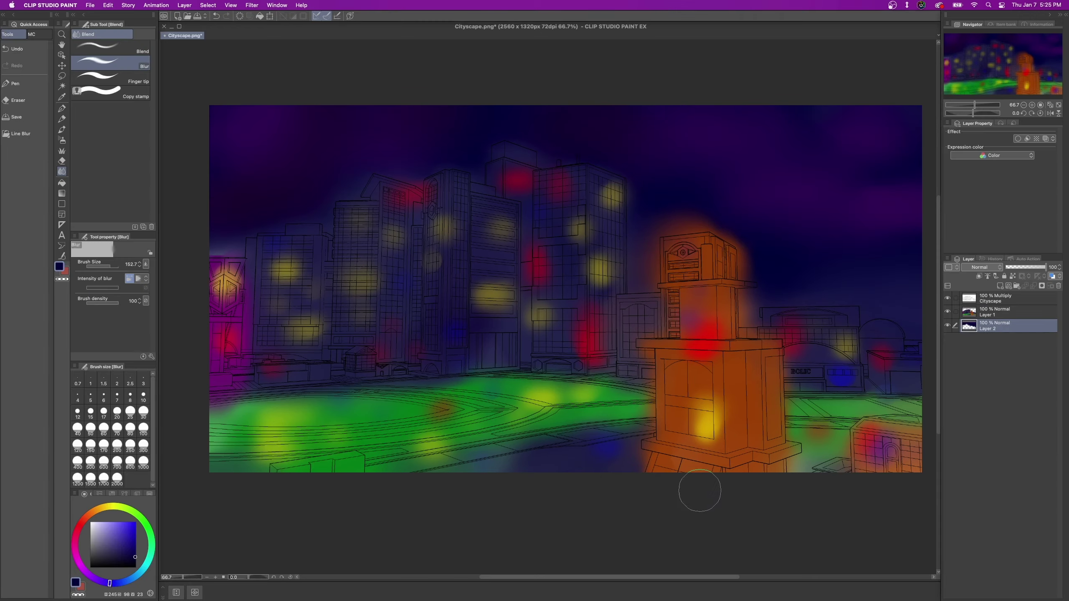
Darken the sky layer with a Hue/Saturation/Luminosity correction, setting saturation to 1 and luminosity to about -48.
{"action": "left_click", "coordinate": [105, 5]}
{"action": "mouse_move", "coordinate": [138, 198]}
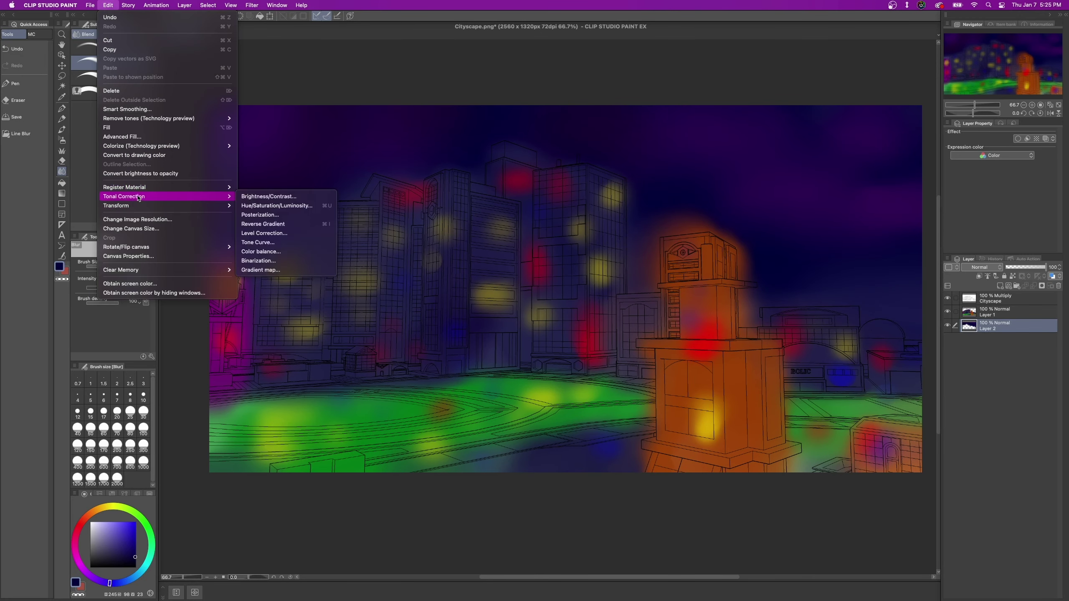
{"action": "left_click", "coordinate": [287, 208]}
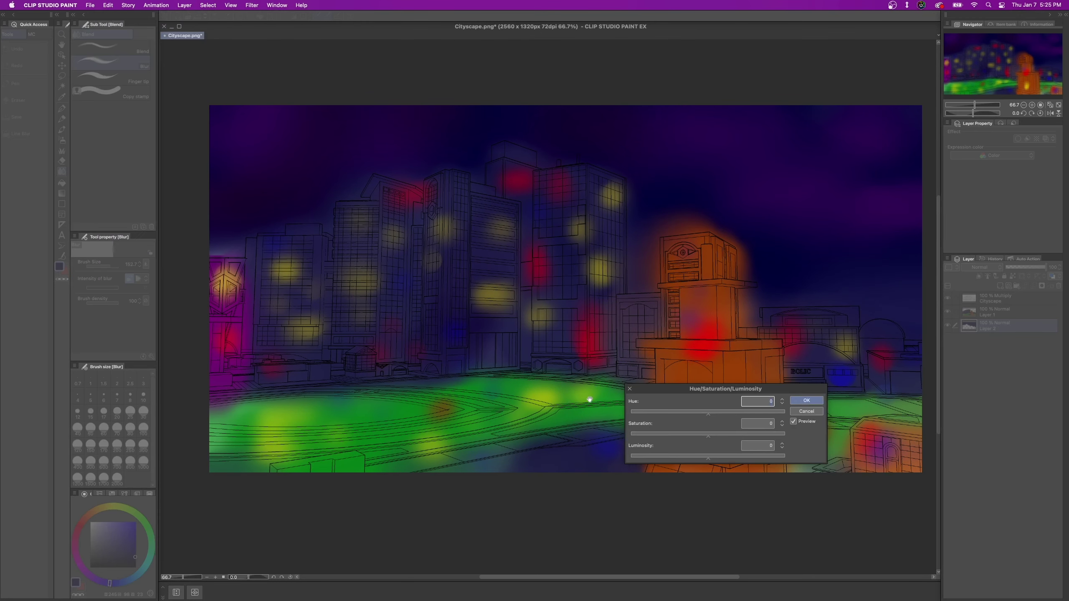
{"action": "left_click_drag", "start_coordinate": [700, 464], "coordinate": [694, 461]}
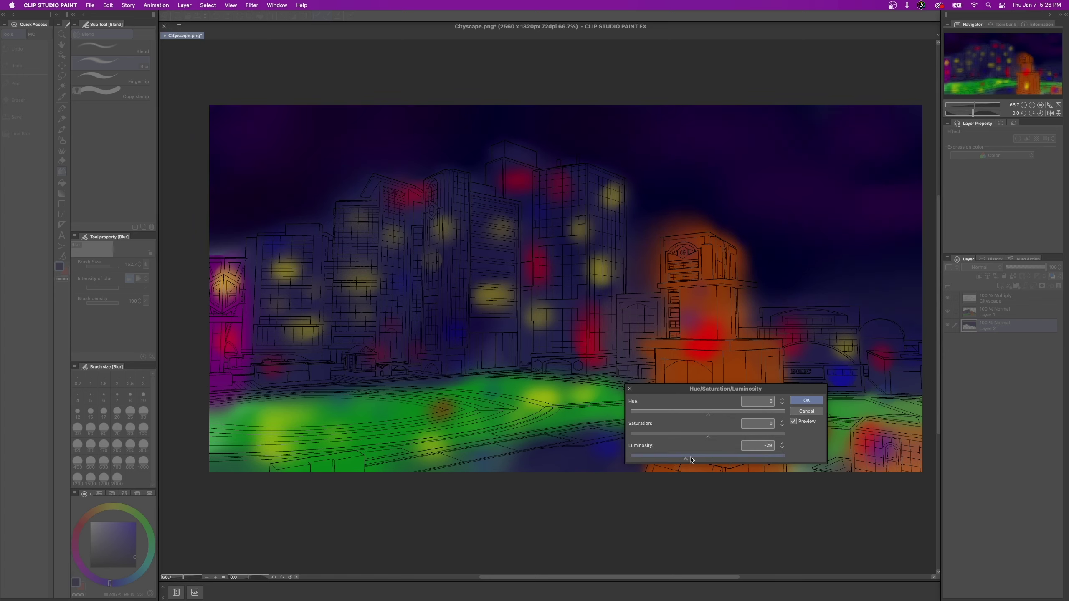
{"action": "left_click", "coordinate": [692, 436]}
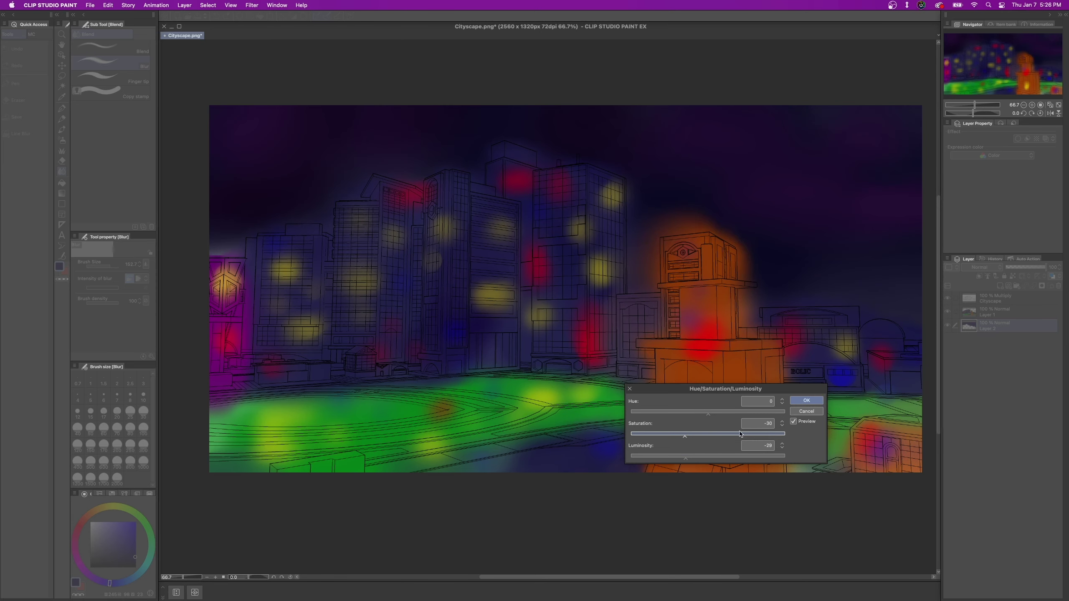
{"action": "left_click", "coordinate": [738, 436]}
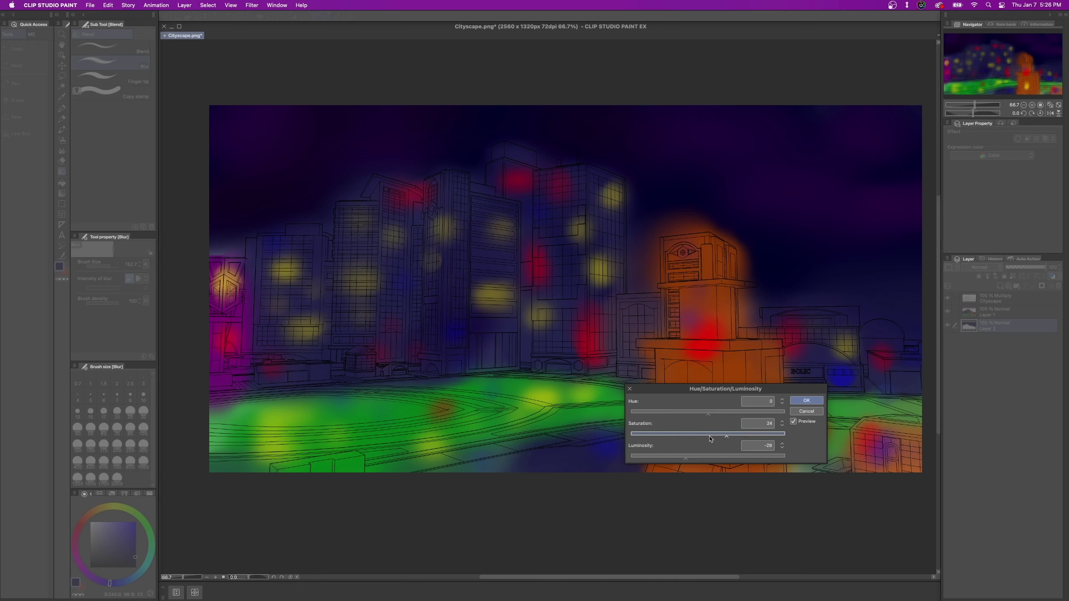
{"action": "left_click", "coordinate": [671, 458]}
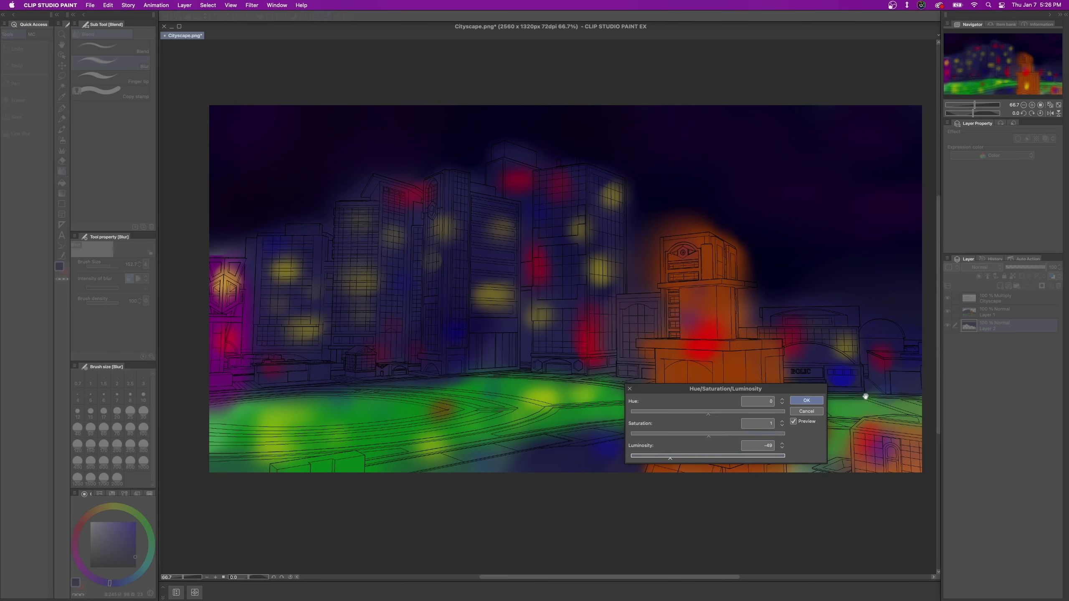
{"action": "left_click", "coordinate": [807, 401]}
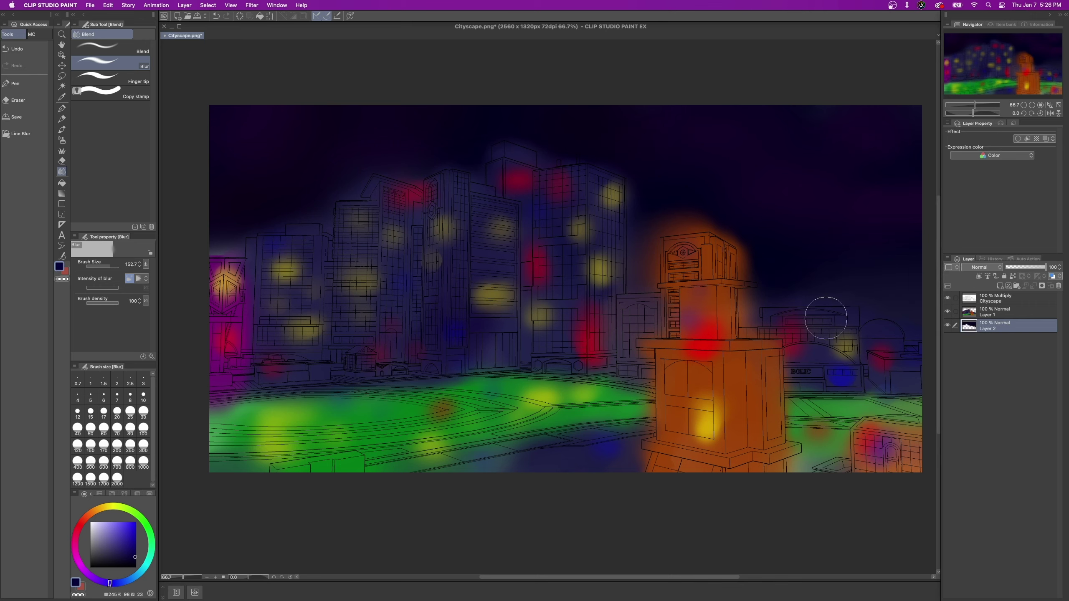
Create a new layer above the sky layer and scatter white stars across the night sky with the Droplet airbrush.
{"action": "left_click", "coordinate": [1001, 288]}
{"action": "left_click", "coordinate": [62, 140]}
{"action": "left_click", "coordinate": [139, 156]}
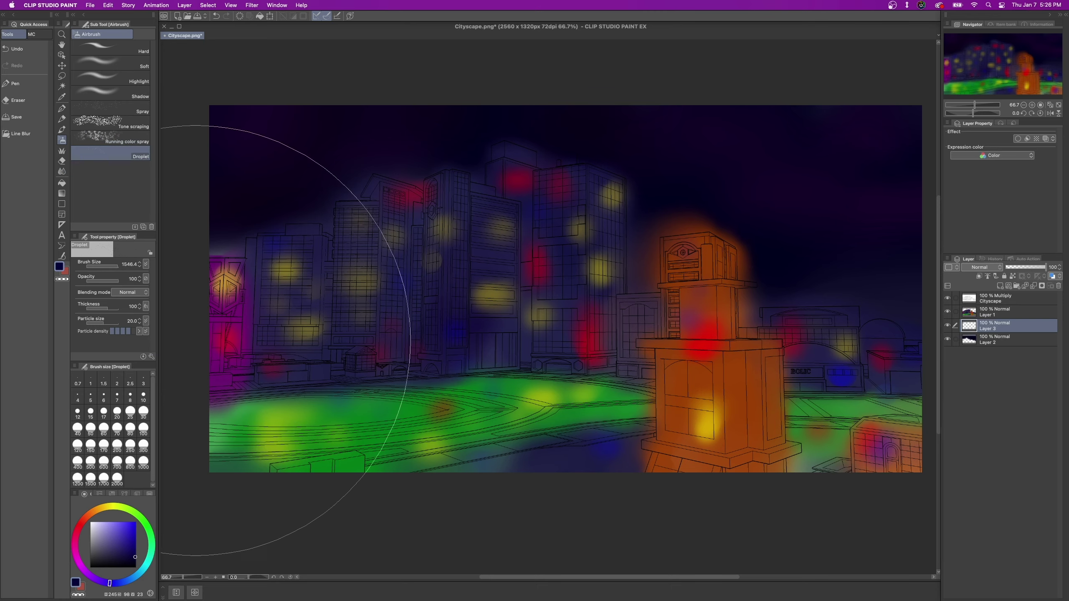
{"action": "left_click", "coordinate": [288, 132]}
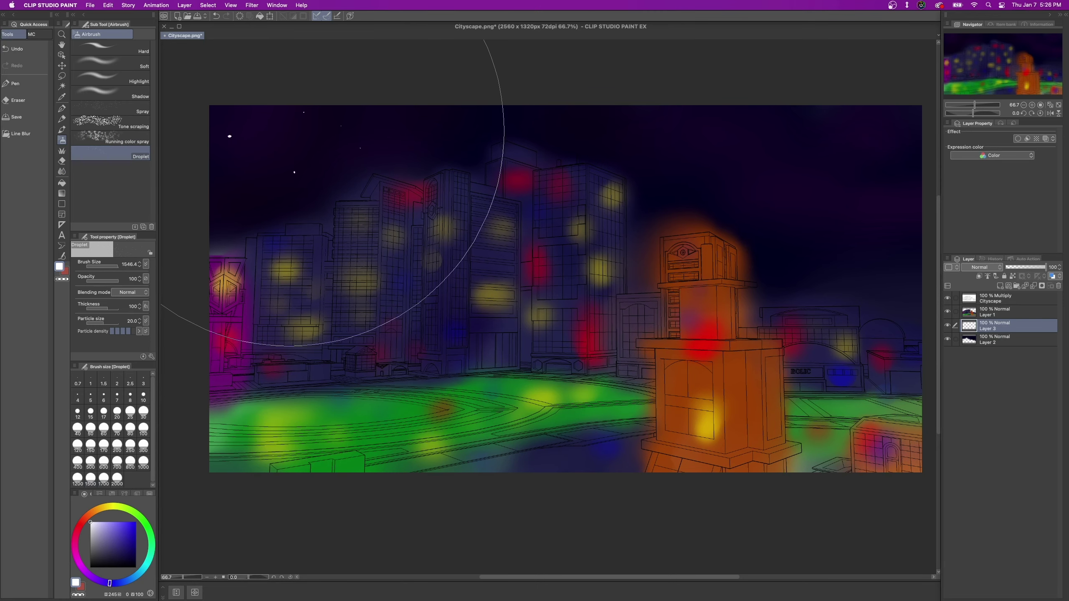
{"action": "left_click", "coordinate": [764, 148]}
{"action": "left_click", "coordinate": [764, 149]}
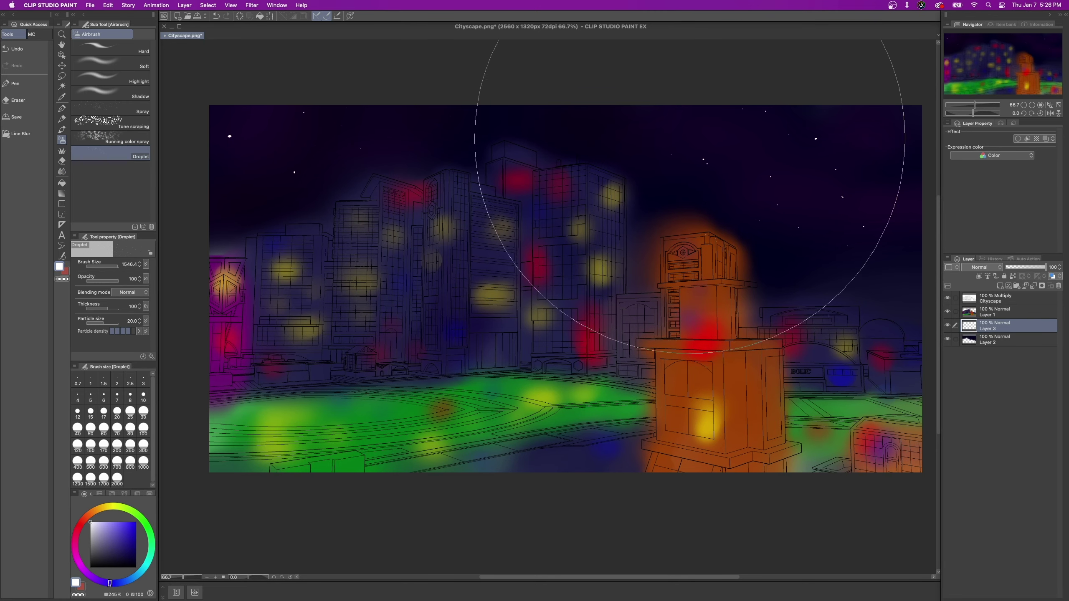
{"action": "left_click", "coordinate": [379, 126]}
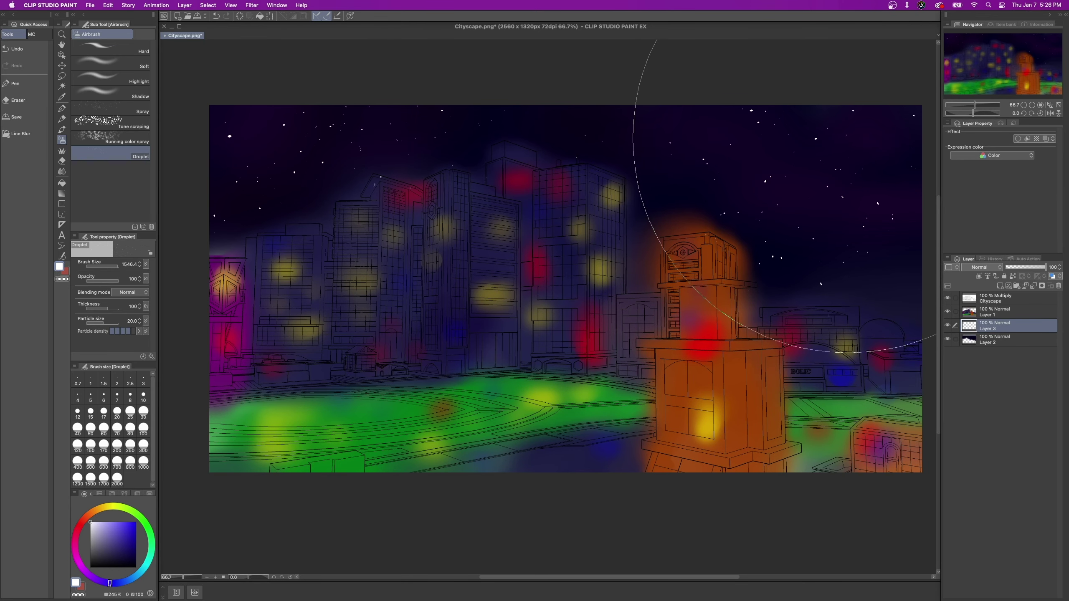
{"action": "left_click", "coordinate": [842, 280]}
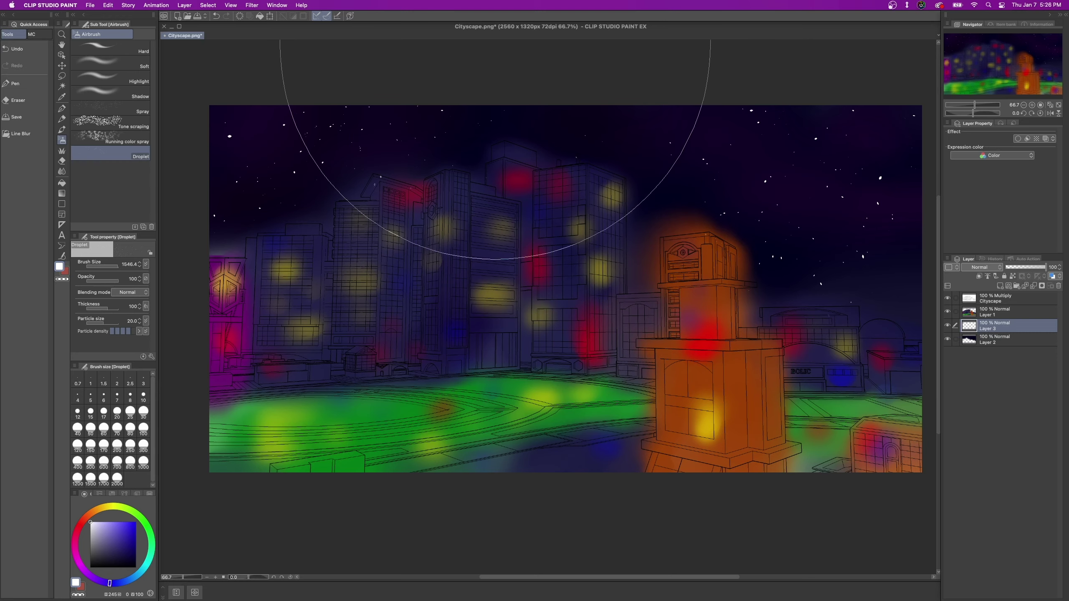
{"action": "left_click", "coordinate": [552, 116]}
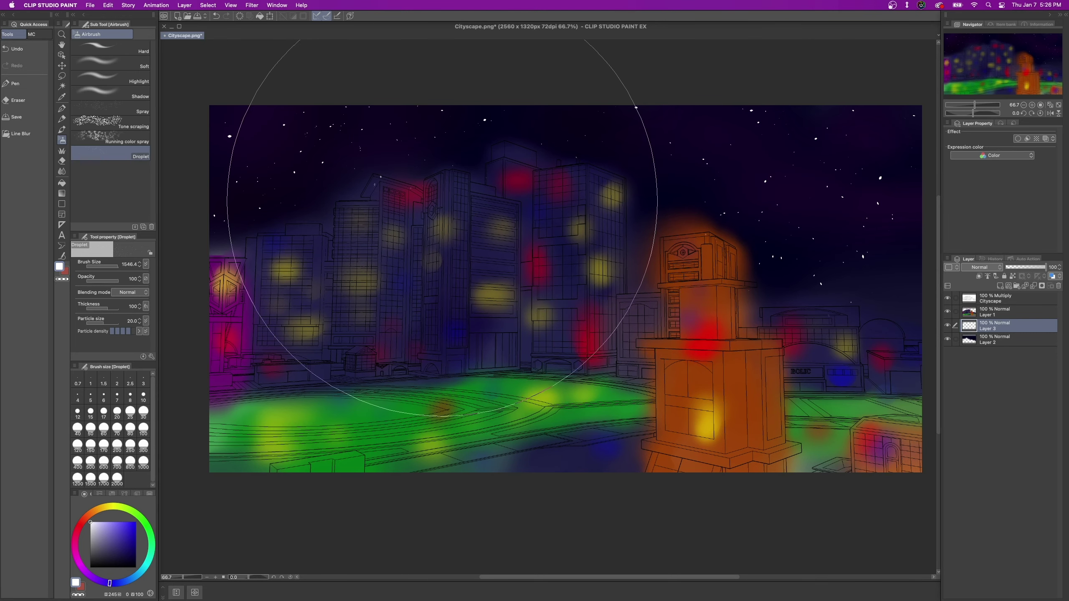
Erase the stray white stars overlapping the rooftops of the high-rises with the Hard eraser on the star layer.
{"action": "key", "text": "e"}
{"action": "scroll", "coordinate": [276, 237], "scroll_direction": "up", "scroll_amount": 3}
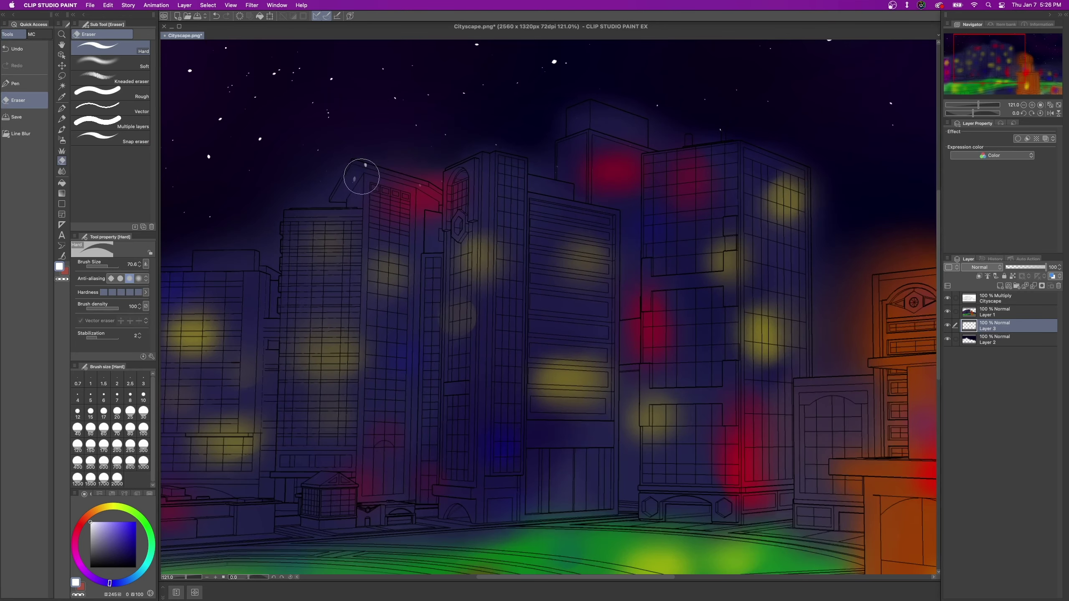
{"action": "mouse_move", "coordinate": [376, 184]}
{"action": "left_mouse_down"}
{"action": "mouse_move", "coordinate": [363, 172]}
{"action": "mouse_move", "coordinate": [411, 195]}
{"action": "left_mouse_up"}
{"action": "scroll", "coordinate": [587, 179], "scroll_direction": "right", "scroll_amount": 10}
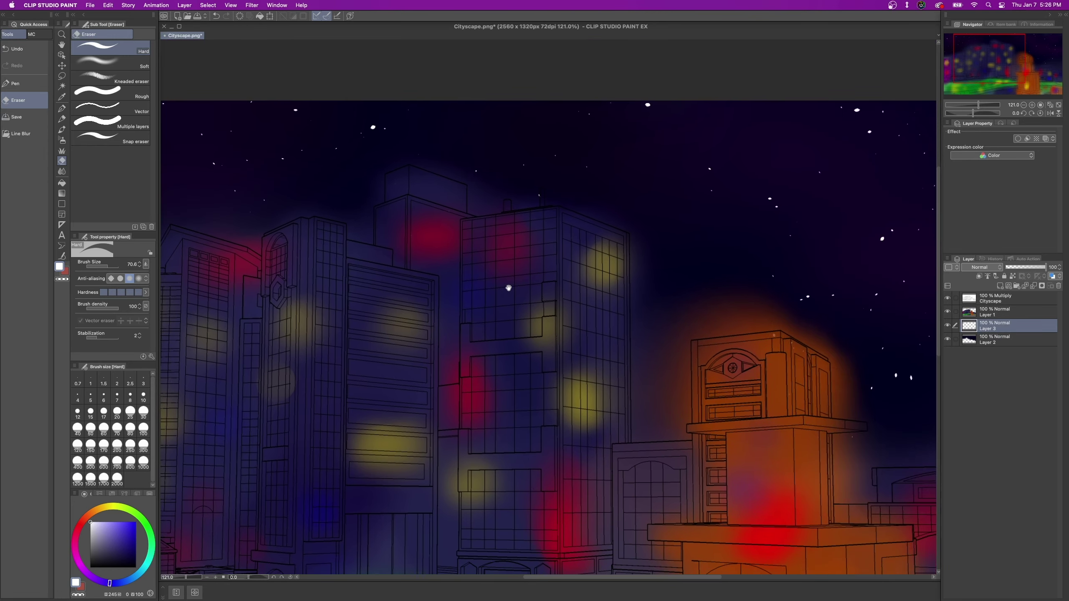
{"action": "scroll", "coordinate": [514, 280], "scroll_direction": "down", "scroll_amount": 2}
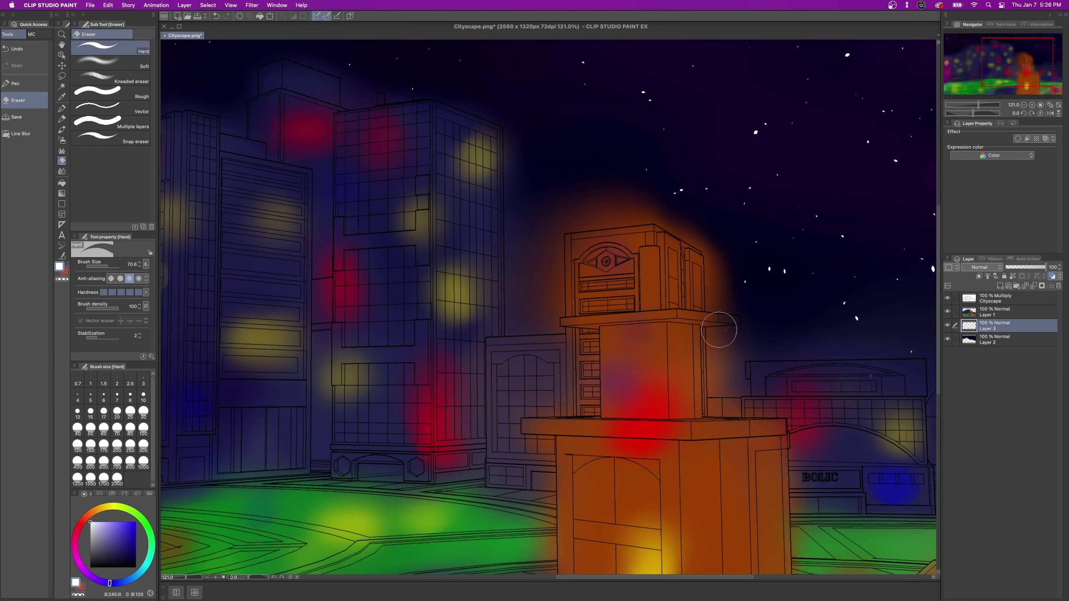
{"action": "scroll", "coordinate": [707, 358], "scroll_direction": "right", "scroll_amount": 10}
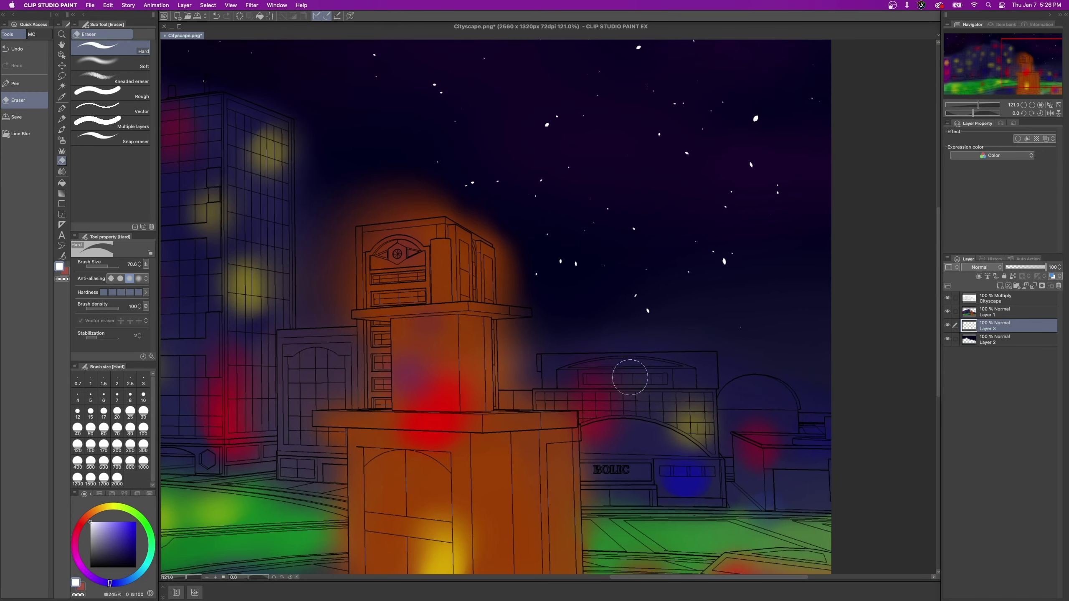
{"action": "scroll", "coordinate": [682, 358], "scroll_direction": "right", "scroll_amount": 5}
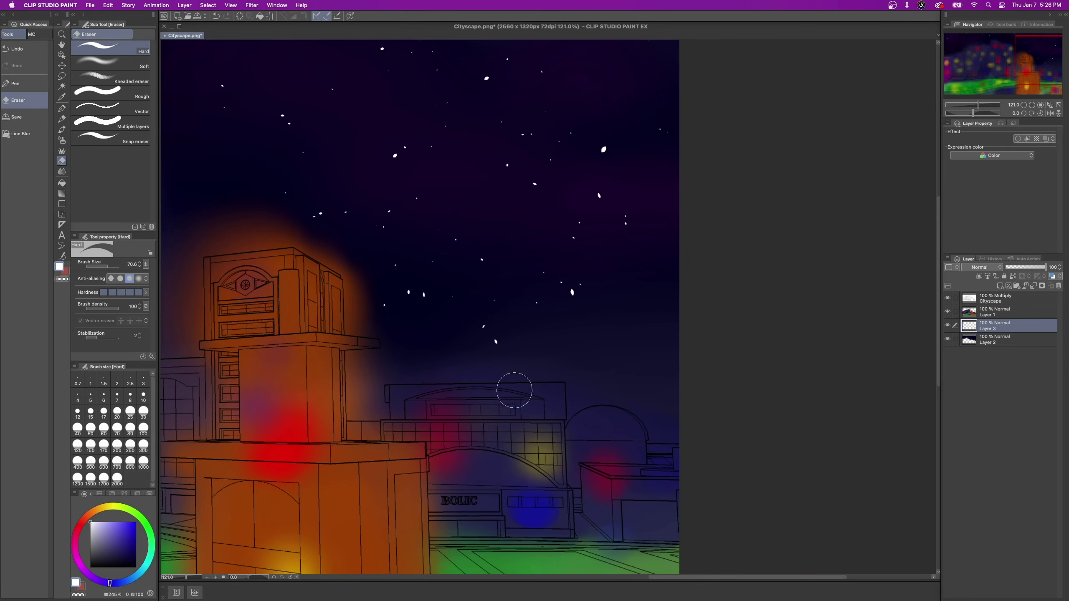
{"action": "scroll", "coordinate": [513, 454], "scroll_direction": "left", "scroll_amount": 15}
{"action": "scroll", "coordinate": [709, 375], "scroll_direction": "up", "scroll_amount": 3}
{"action": "scroll", "coordinate": [660, 392], "scroll_direction": "up", "scroll_amount": 2}
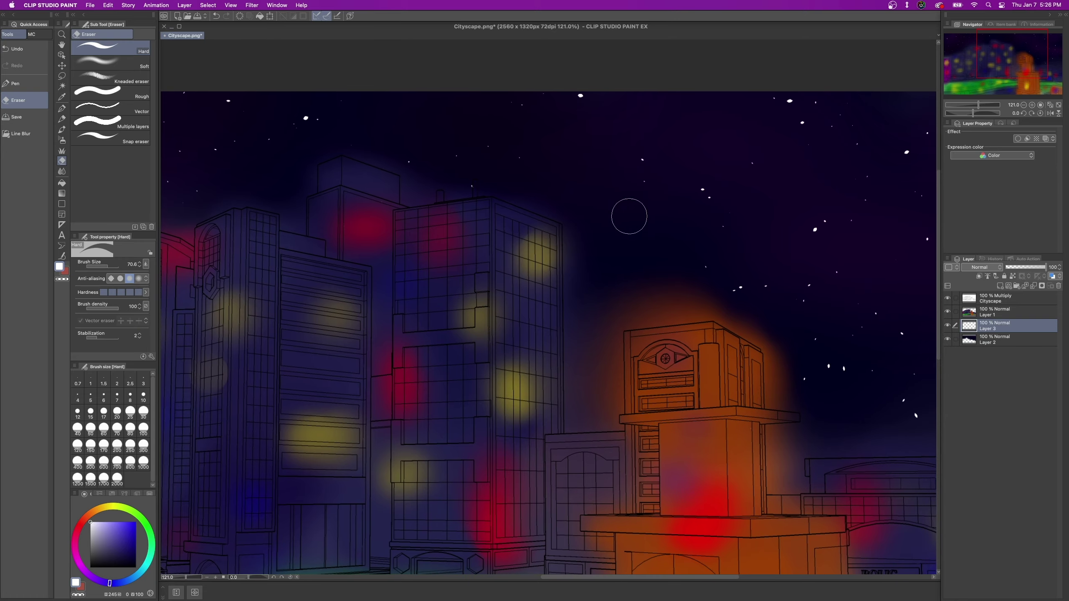
Reduce the Droplet airbrush size to about 812.9 and add a few more white stars in the sky around the clock tower.
{"action": "left_click", "coordinate": [62, 143]}
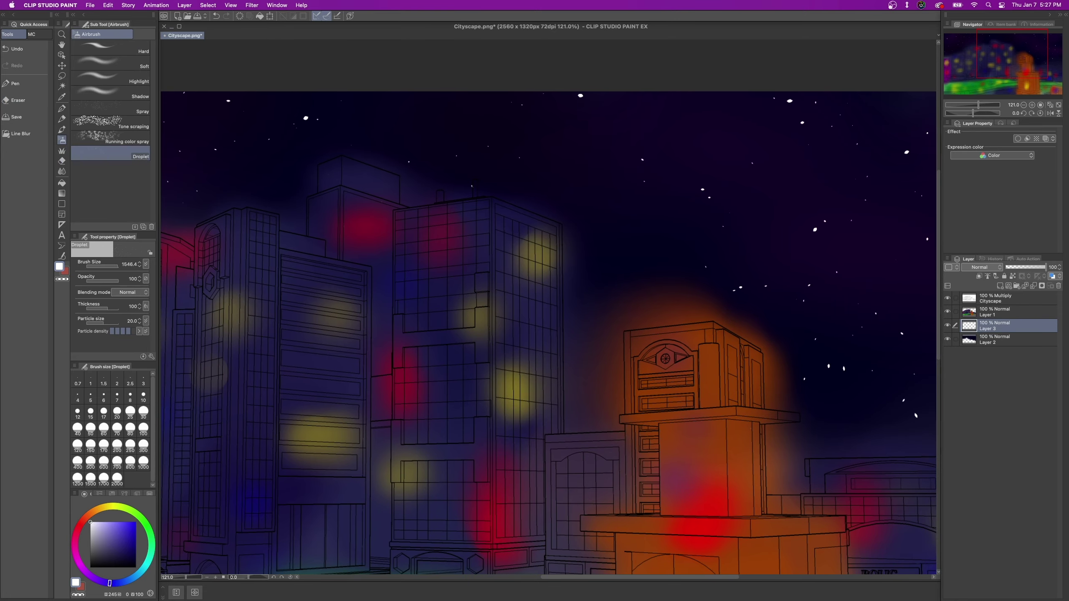
{"action": "scroll", "coordinate": [463, 273], "scroll_direction": "down", "scroll_amount": 3}
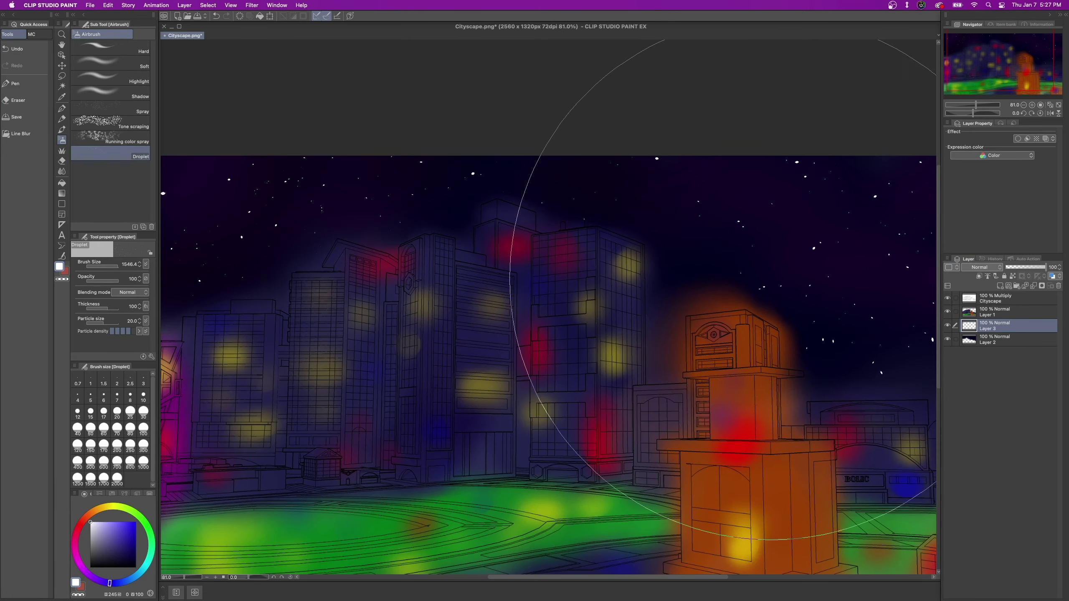
{"action": "left_click_drag", "start_coordinate": [115, 268], "coordinate": [107, 267]}
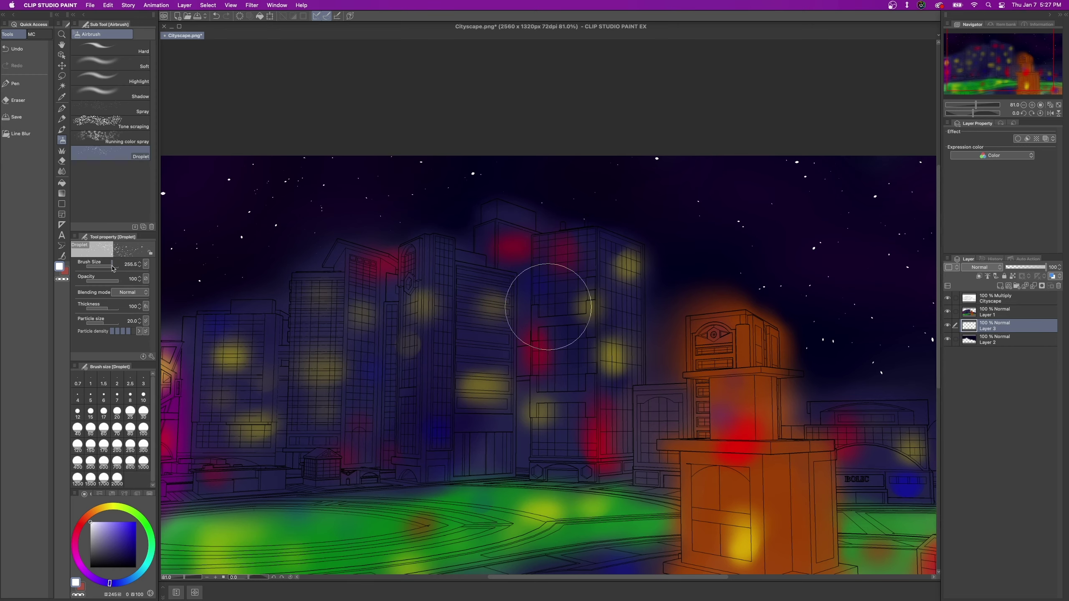
{"action": "left_click_drag", "start_coordinate": [696, 274], "coordinate": [783, 254]}
{"action": "left_click_drag", "start_coordinate": [644, 272], "coordinate": [469, 274]}
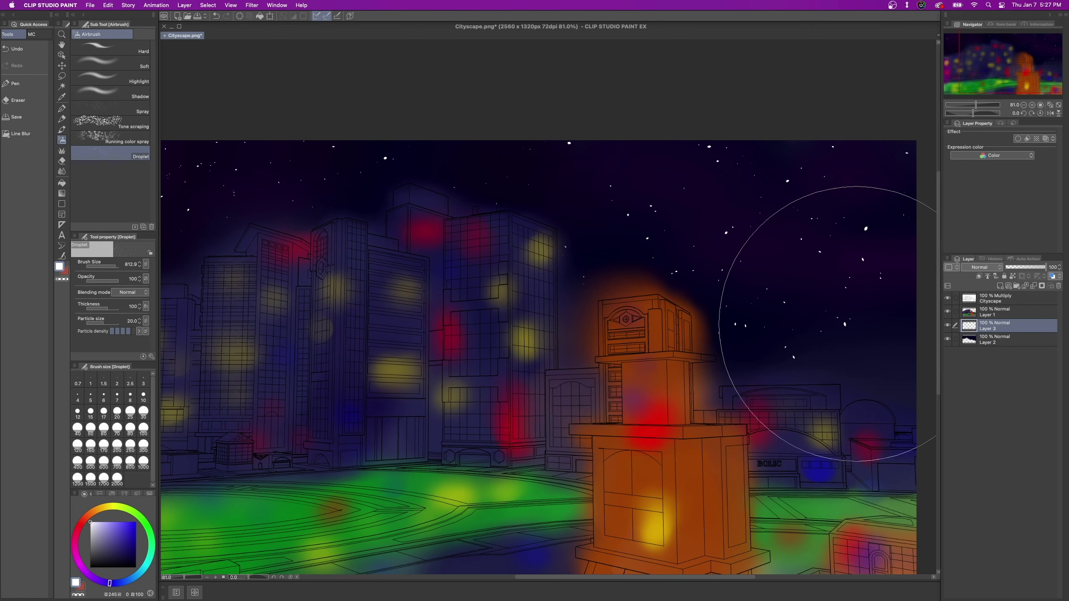
{"action": "left_click_drag", "start_coordinate": [684, 320], "coordinate": [683, 328]}
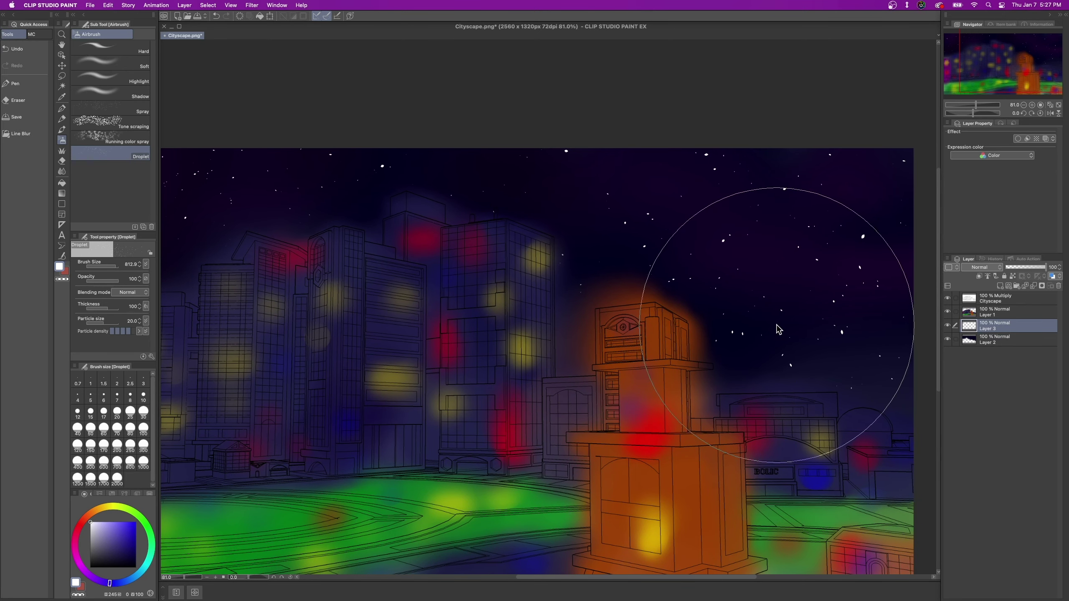
{"action": "left_click_drag", "start_coordinate": [528, 270], "coordinate": [597, 267]}
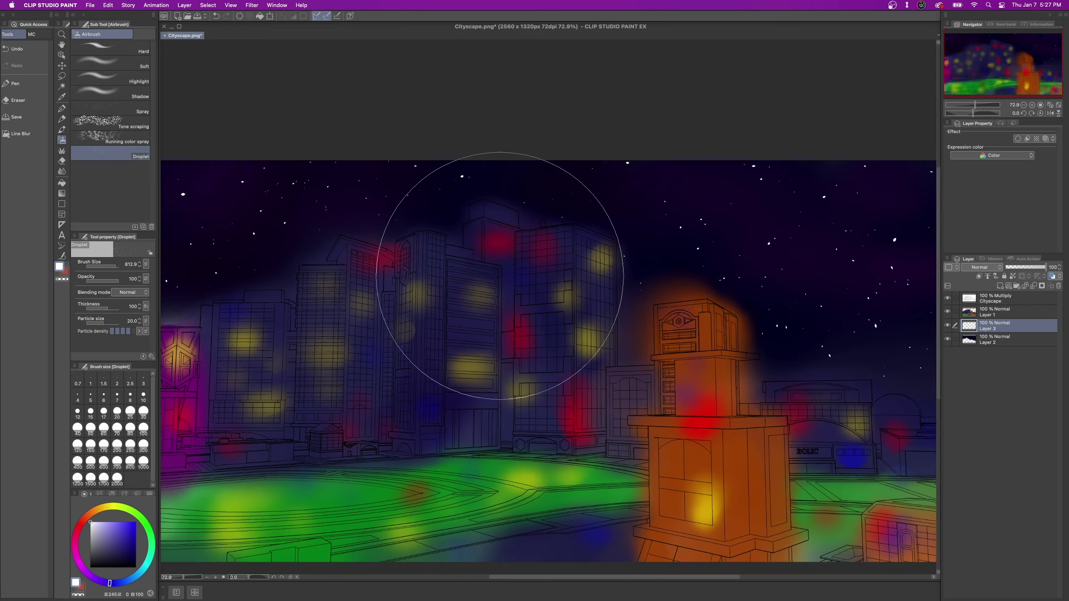
{"action": "scroll", "coordinate": [501, 253], "scroll_direction": "down", "scroll_amount": 1}
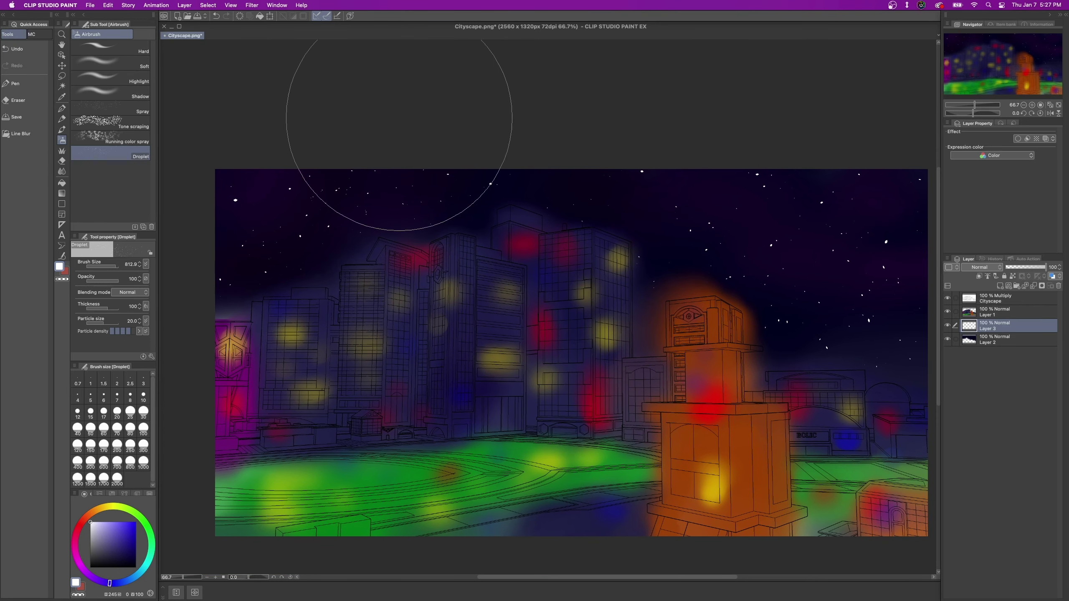
Soften the star layer with a Gaussian blur at a strength of about 4.84.
{"action": "left_click", "coordinate": [252, 5]}
{"action": "mouse_move", "coordinate": [260, 18]}
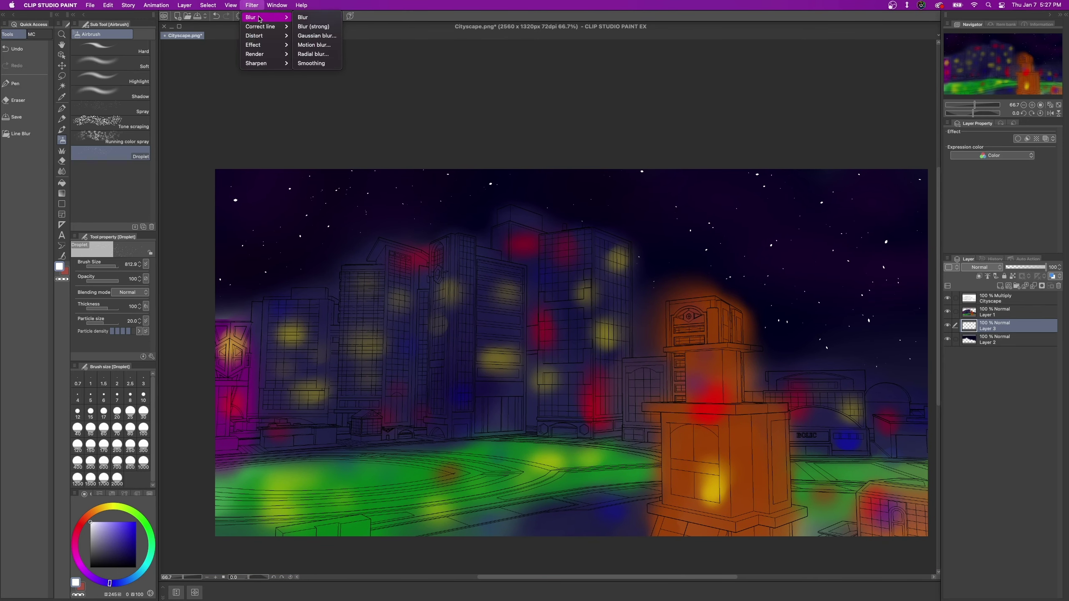
{"action": "left_click", "coordinate": [316, 35]}
{"action": "left_click", "coordinate": [598, 453]}
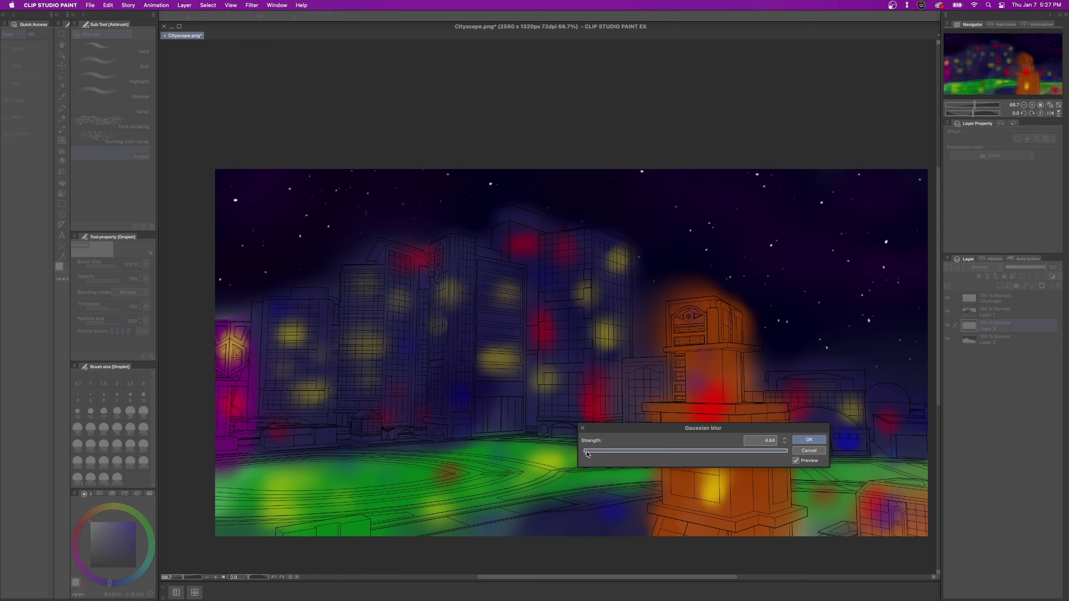
{"action": "left_click", "coordinate": [810, 440]}
Darken Layer 1 with a Hue/Saturation/Luminosity correction, setting saturation to about 8 and luminosity to about -38.
{"action": "left_click_drag", "start_coordinate": [449, 368], "coordinate": [483, 351]}
{"action": "left_click", "coordinate": [1007, 316]}
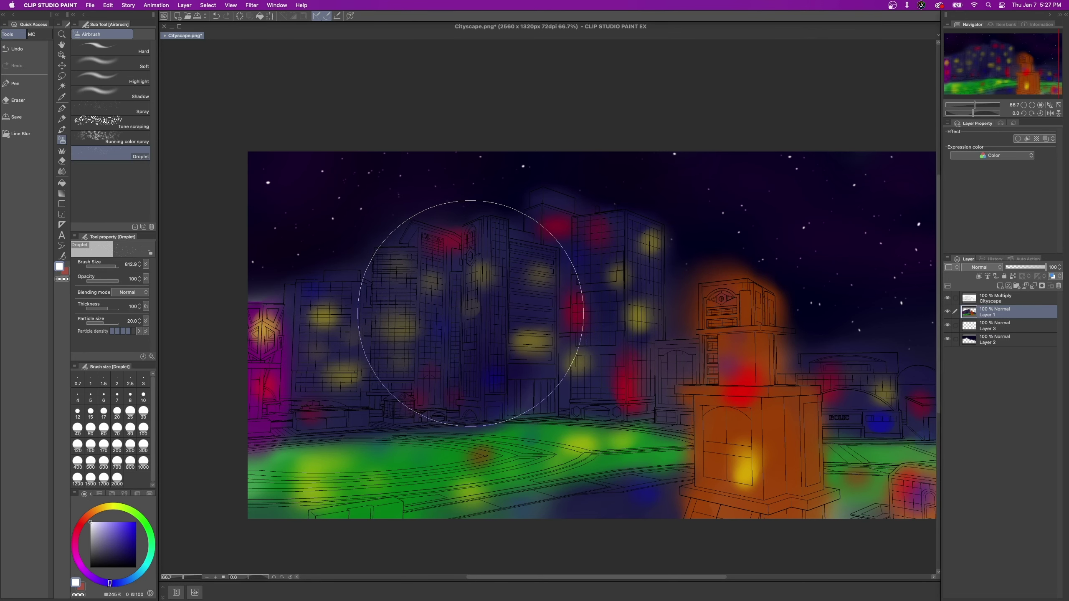
{"action": "left_click", "coordinate": [108, 5]}
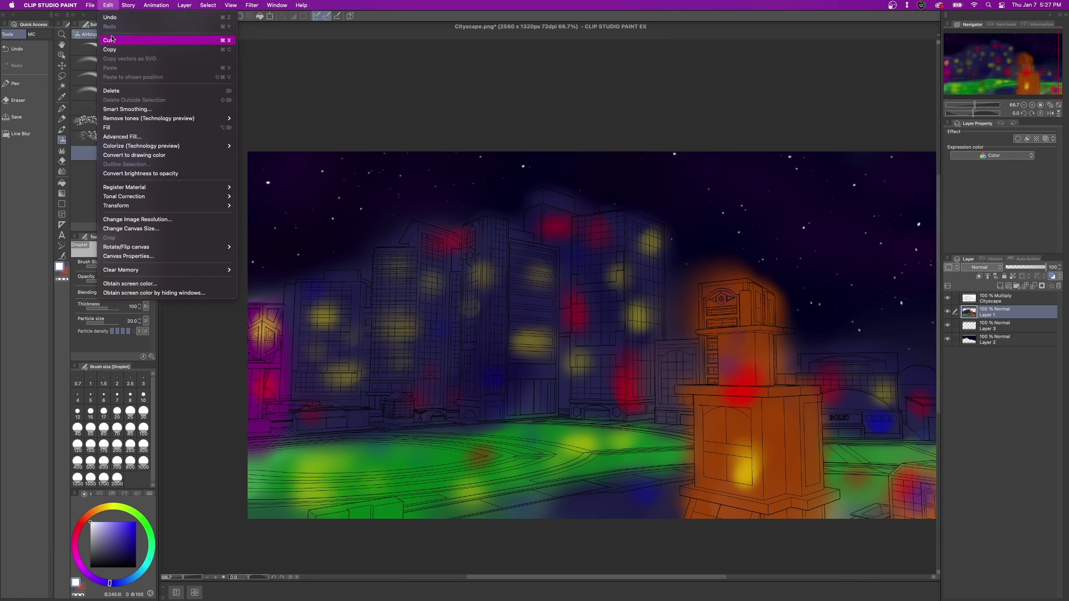
{"action": "mouse_move", "coordinate": [141, 196]}
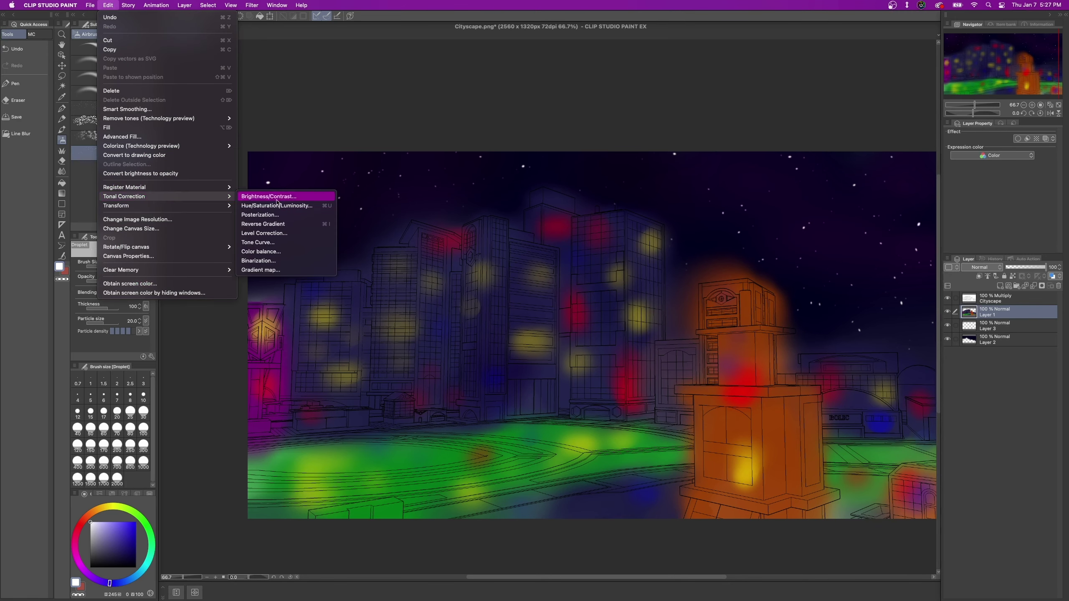
{"action": "left_click", "coordinate": [277, 205]}
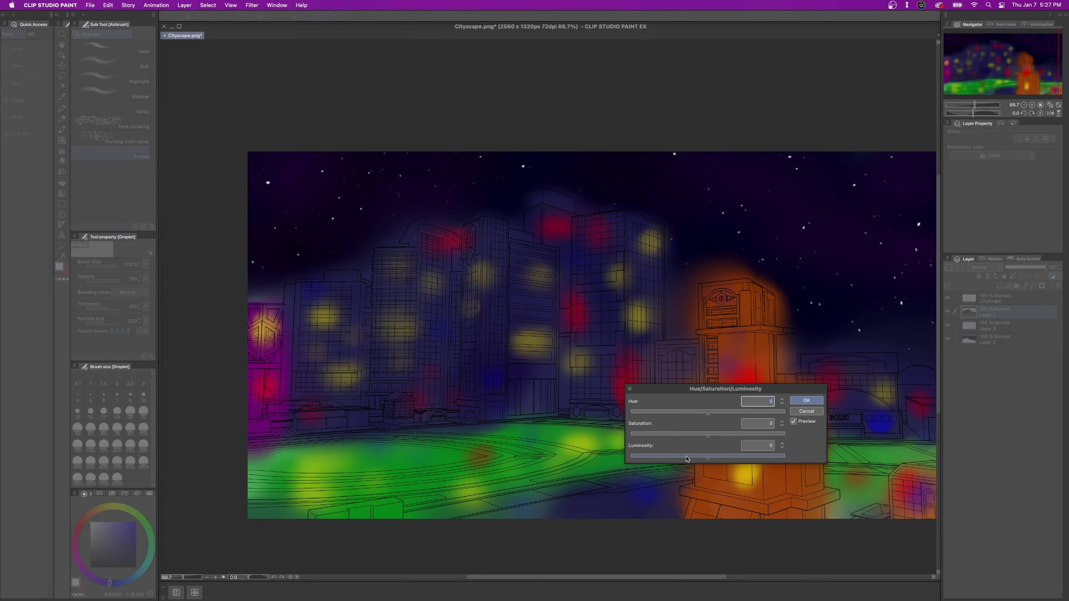
{"action": "left_click_drag", "start_coordinate": [687, 459], "coordinate": [735, 436]}
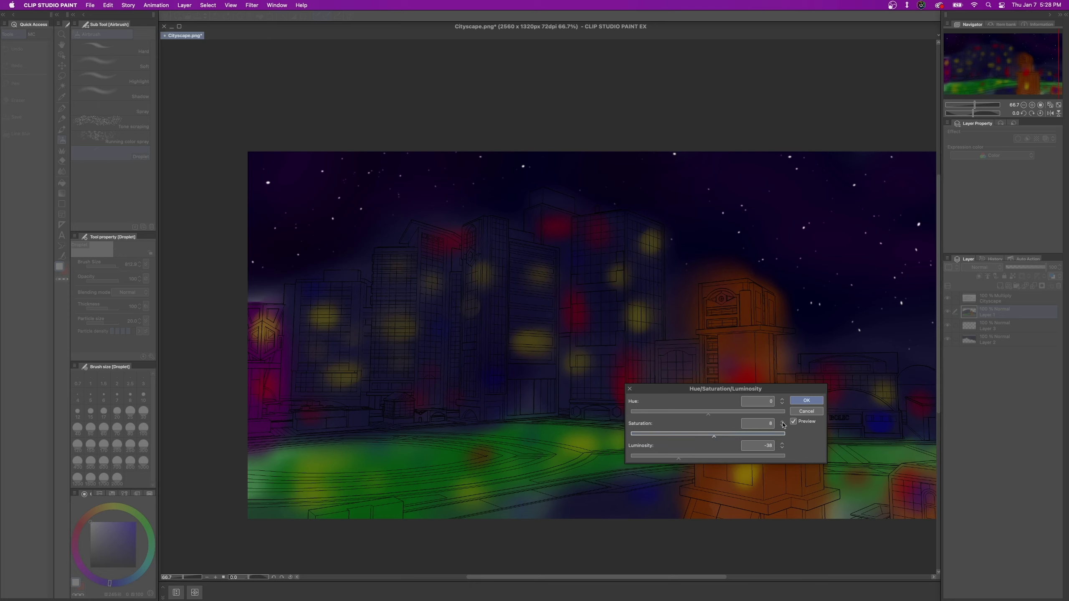
{"action": "left_click", "coordinate": [806, 401]}
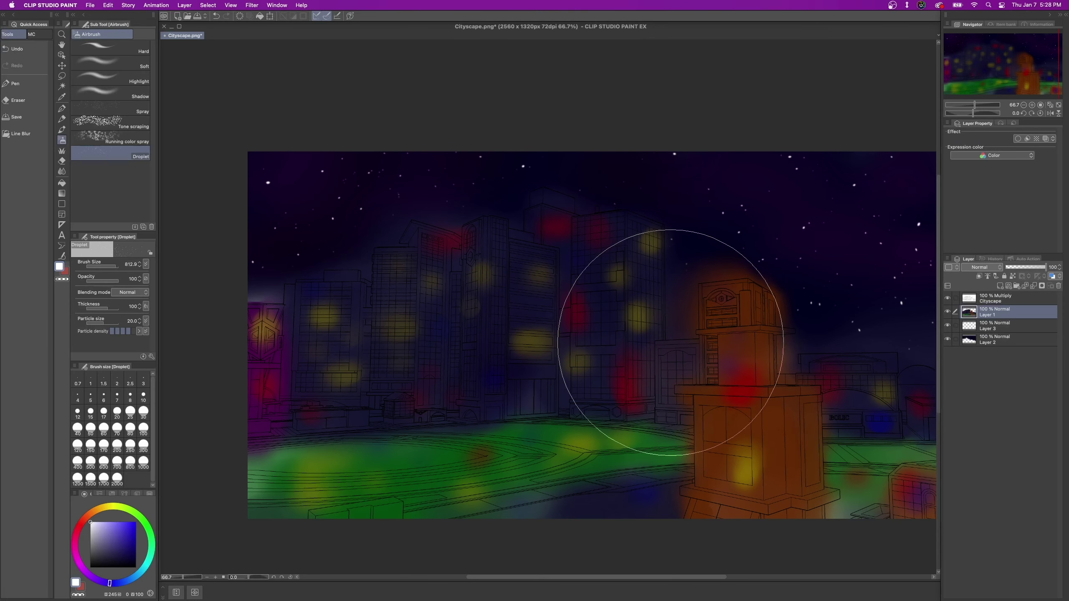
Apply a Brightness/Contrast correction to Layer 1 with brightness at about 19 and contrast at about 15.
{"action": "left_click", "coordinate": [107, 5]}
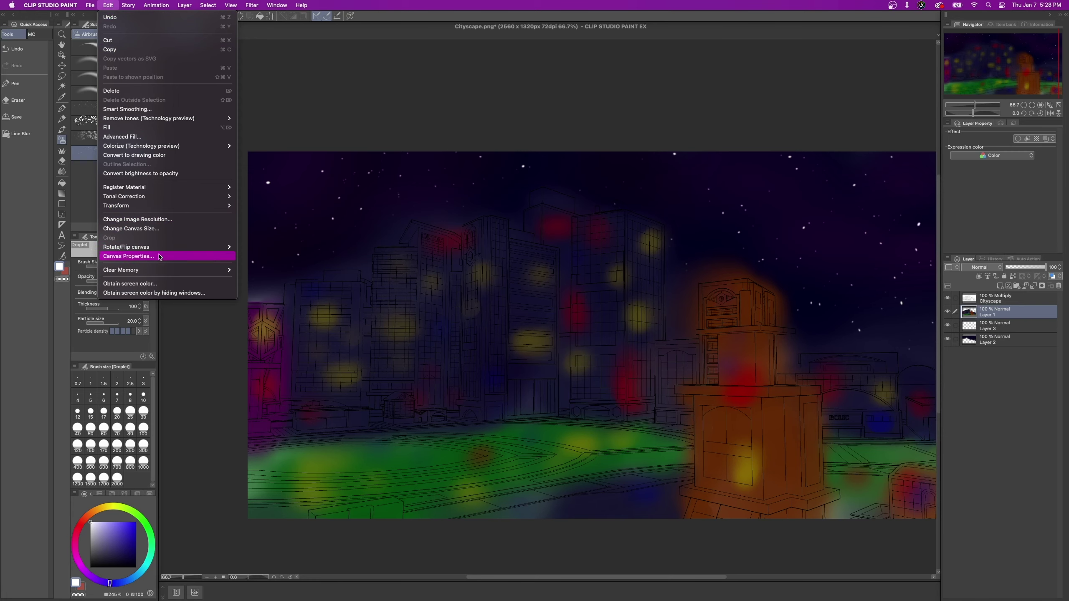
{"action": "mouse_move", "coordinate": [169, 197]}
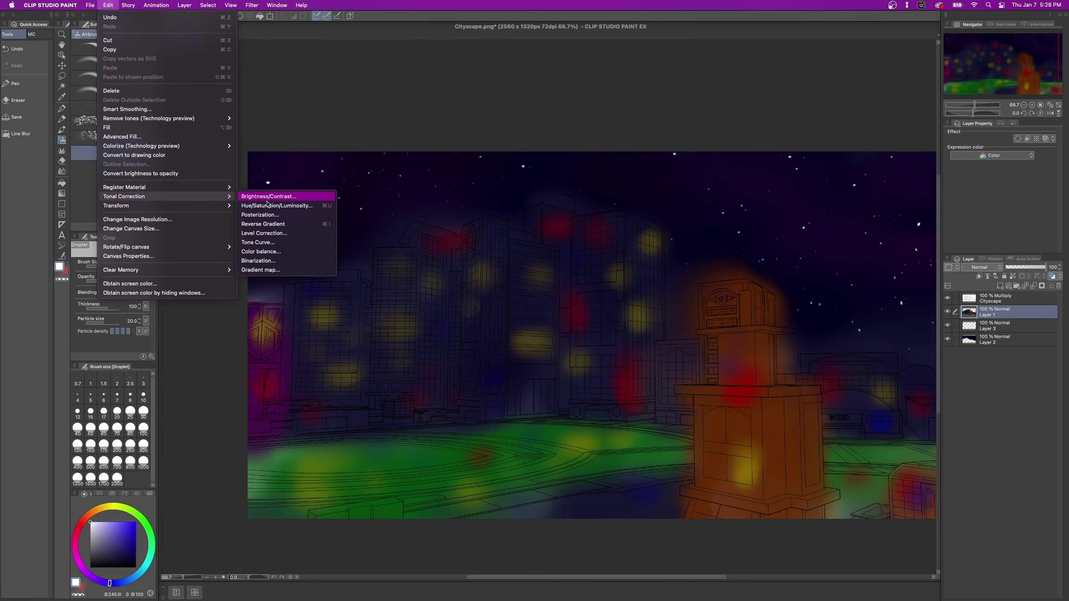
{"action": "left_click", "coordinate": [270, 194]}
{"action": "left_click", "coordinate": [666, 526]}
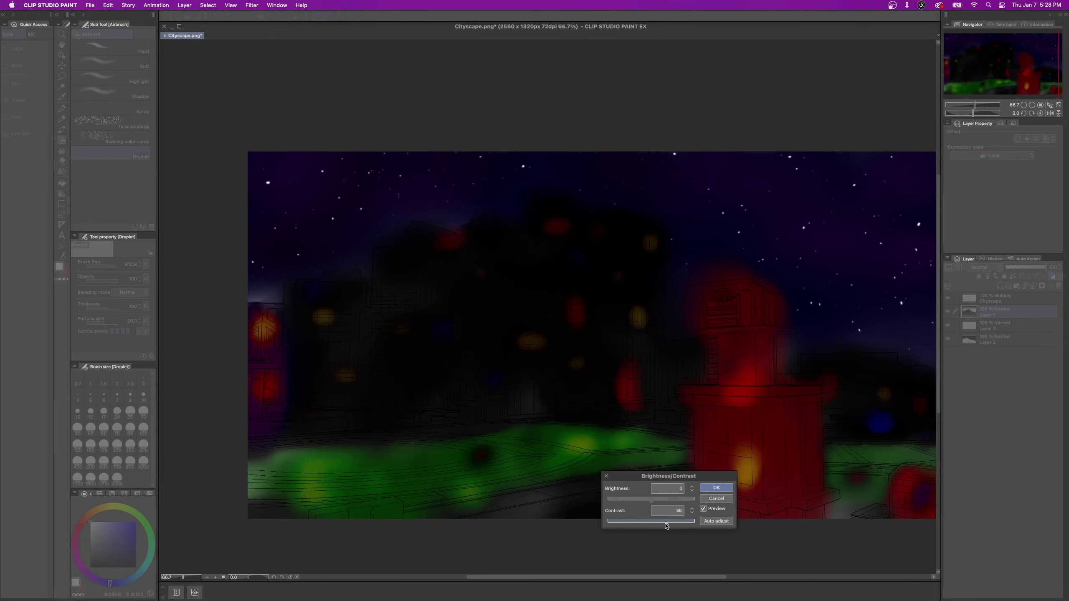
{"action": "left_click_drag", "start_coordinate": [650, 524], "coordinate": [649, 525]}
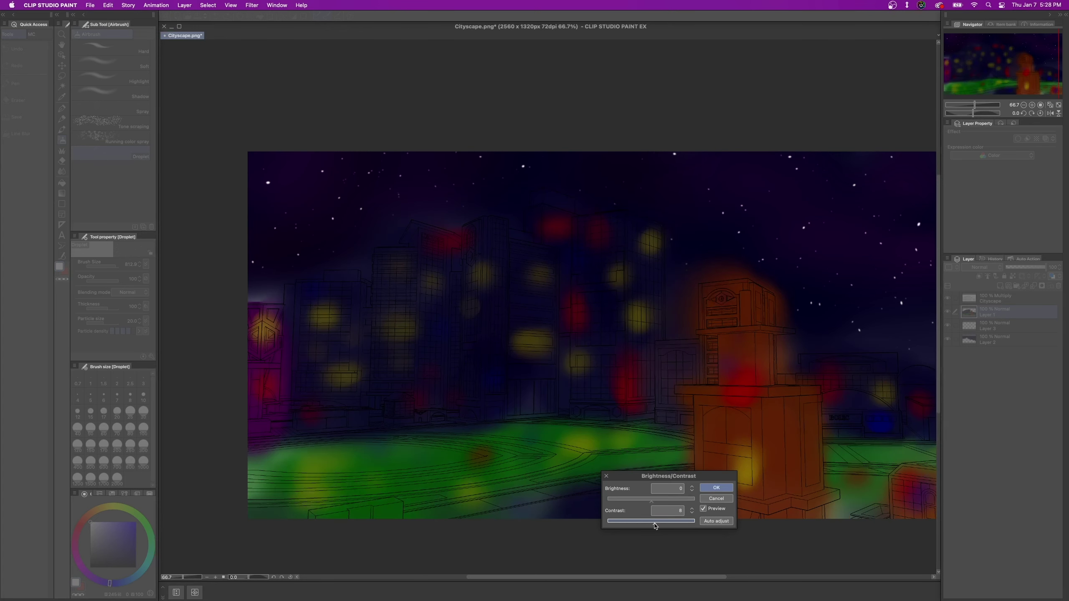
{"action": "left_click_drag", "start_coordinate": [650, 505], "coordinate": [659, 504]}
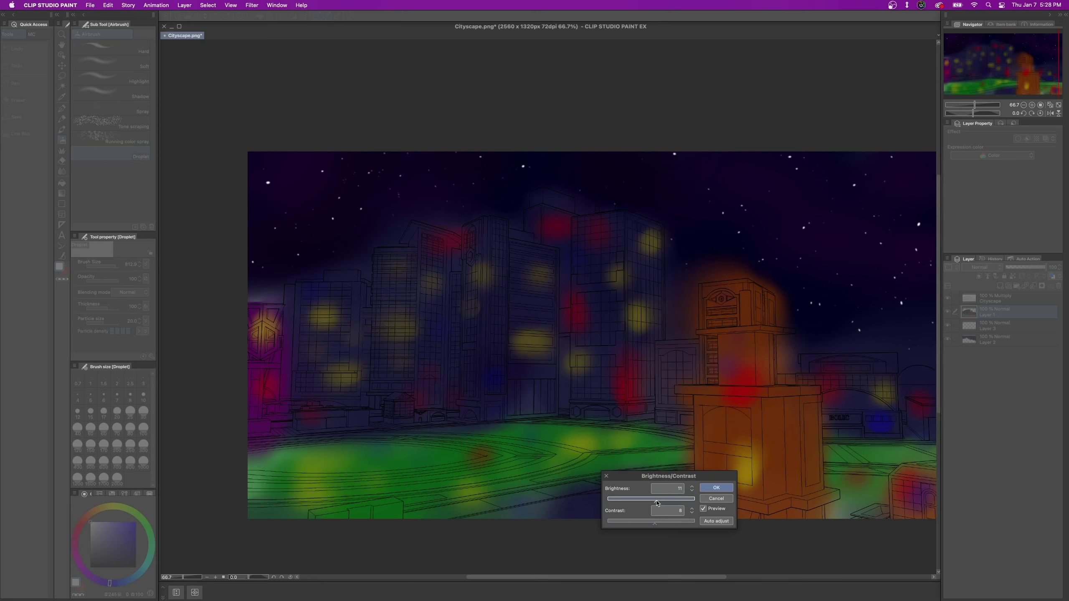
{"action": "left_click", "coordinate": [659, 522]}
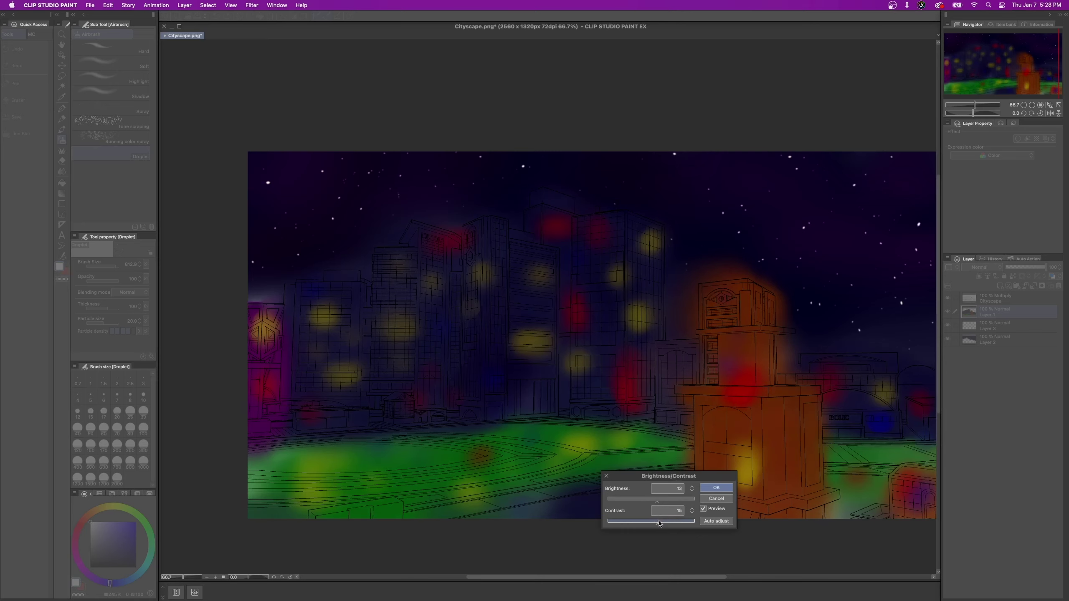
{"action": "left_click_drag", "start_coordinate": [657, 504], "coordinate": [660, 502]}
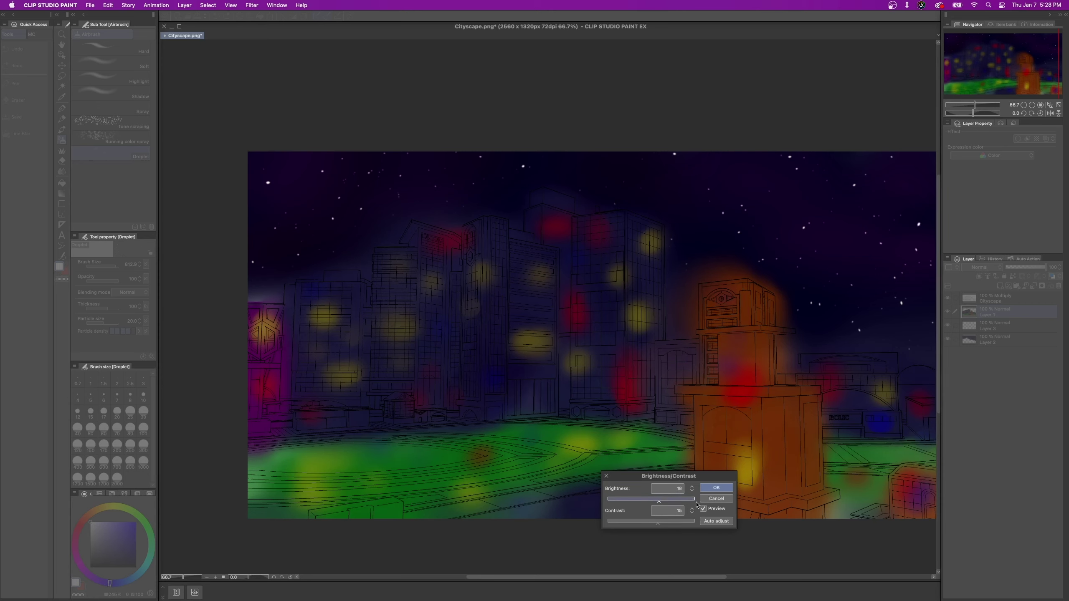
{"action": "left_click", "coordinate": [717, 488]}
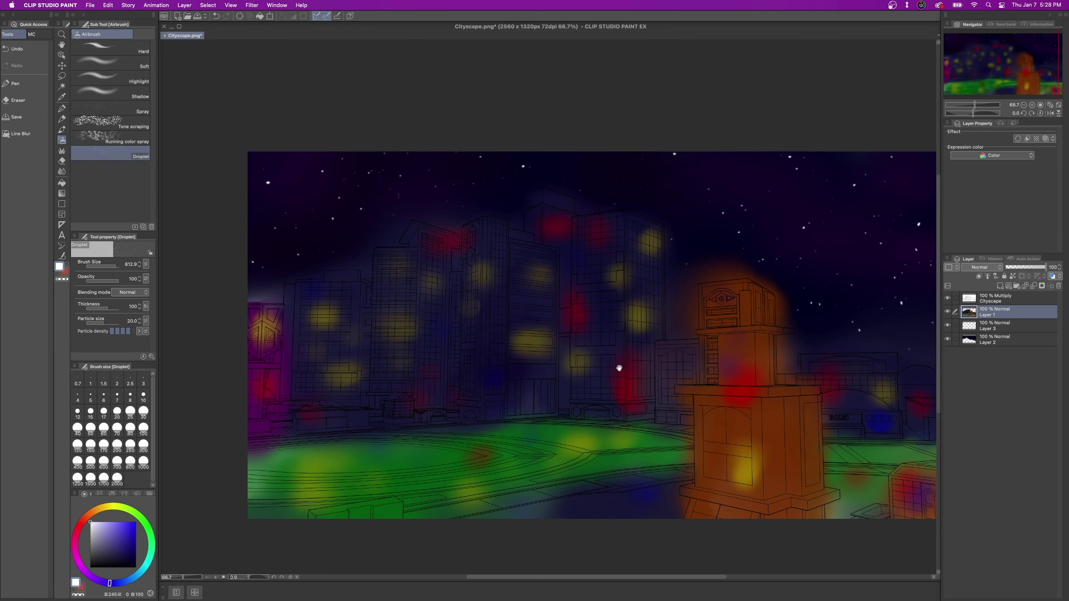
Duplicate the Multiply line art layer Cityscape.
{"action": "left_click_drag", "start_coordinate": [619, 369], "coordinate": [556, 346]}
{"action": "mouse_move", "coordinate": [423, 317]}
{"action": "left_mouse_down"}
{"action": "mouse_move", "coordinate": [444, 318]}
{"action": "mouse_move", "coordinate": [434, 310]}
{"action": "left_mouse_up"}
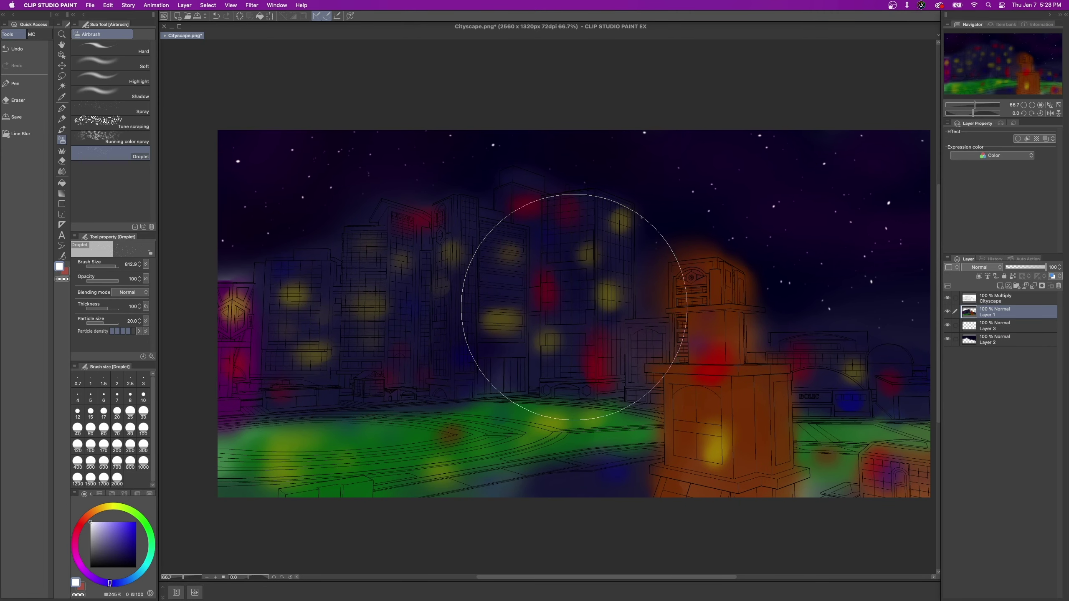
{"action": "scroll", "coordinate": [516, 308], "scroll_direction": "up", "scroll_amount": 3}
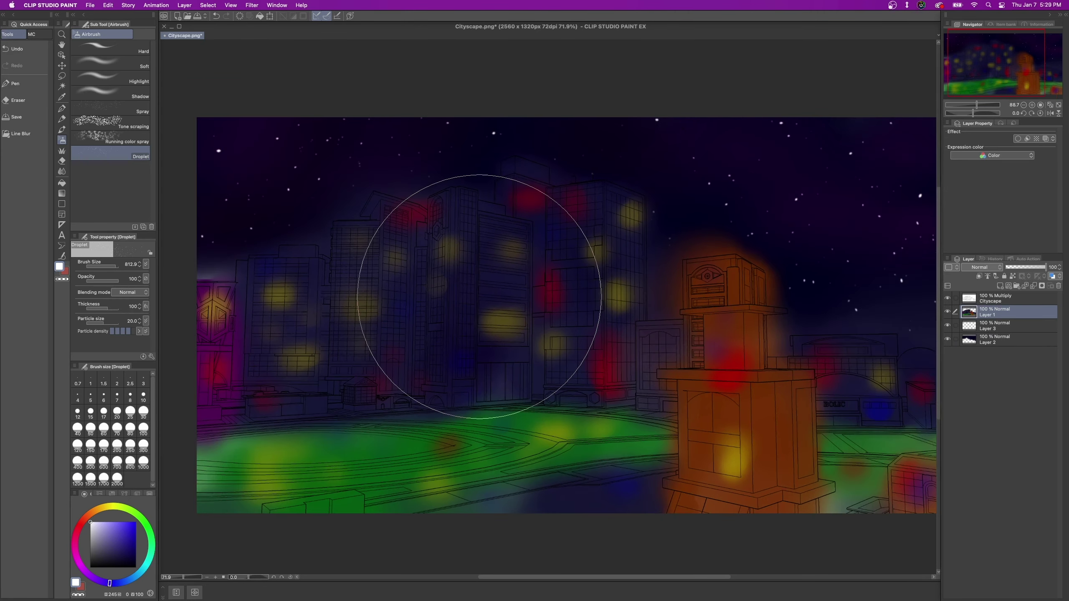
{"action": "scroll", "coordinate": [667, 342], "scroll_direction": "up", "scroll_amount": 3}
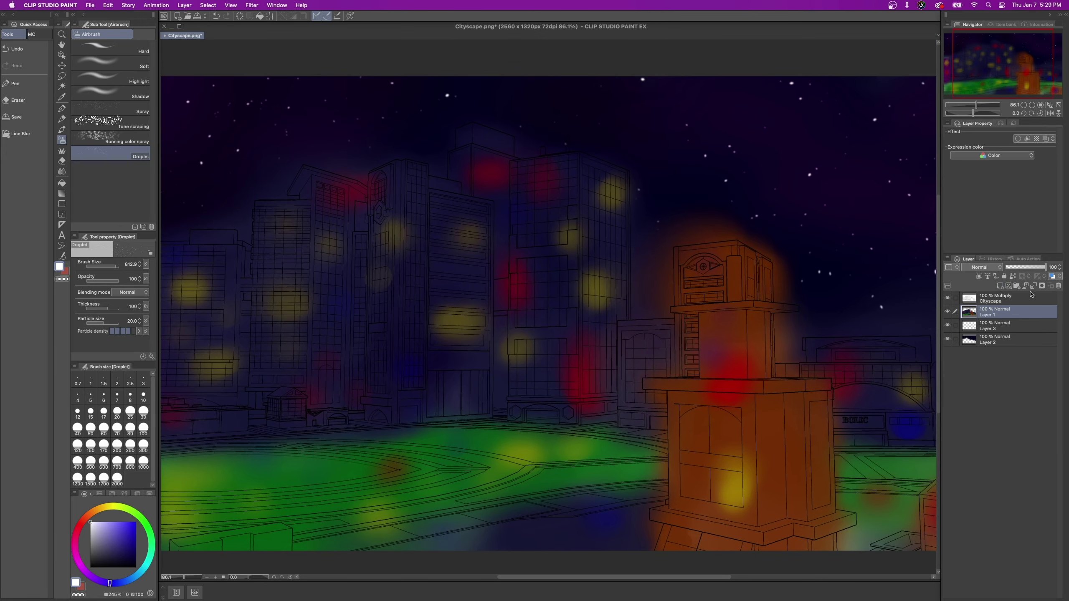
{"action": "left_click", "coordinate": [1024, 301]}
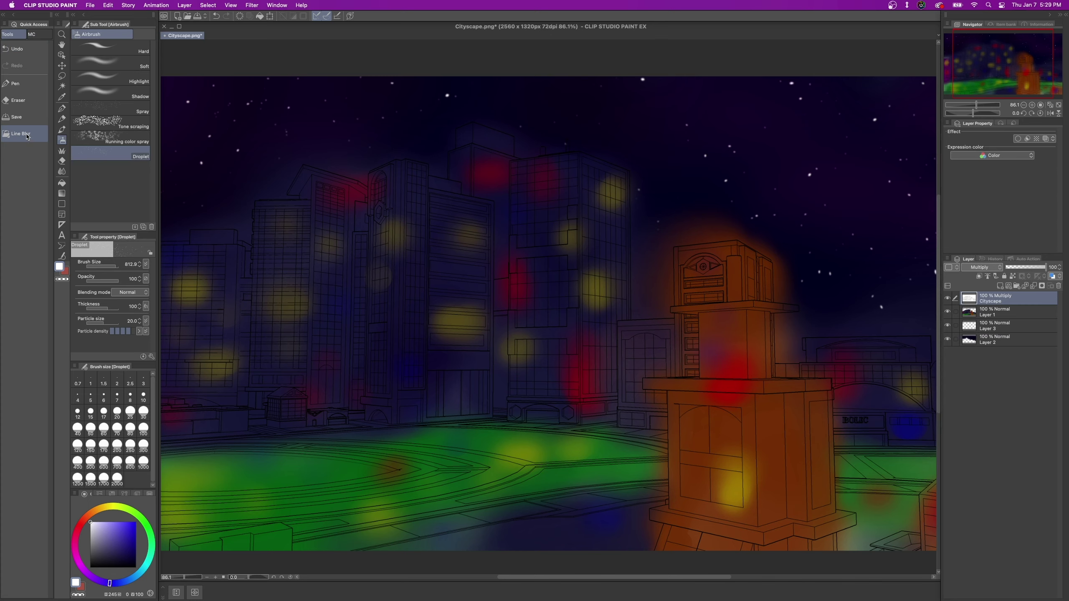
{"action": "right_click", "coordinate": [1001, 299]}
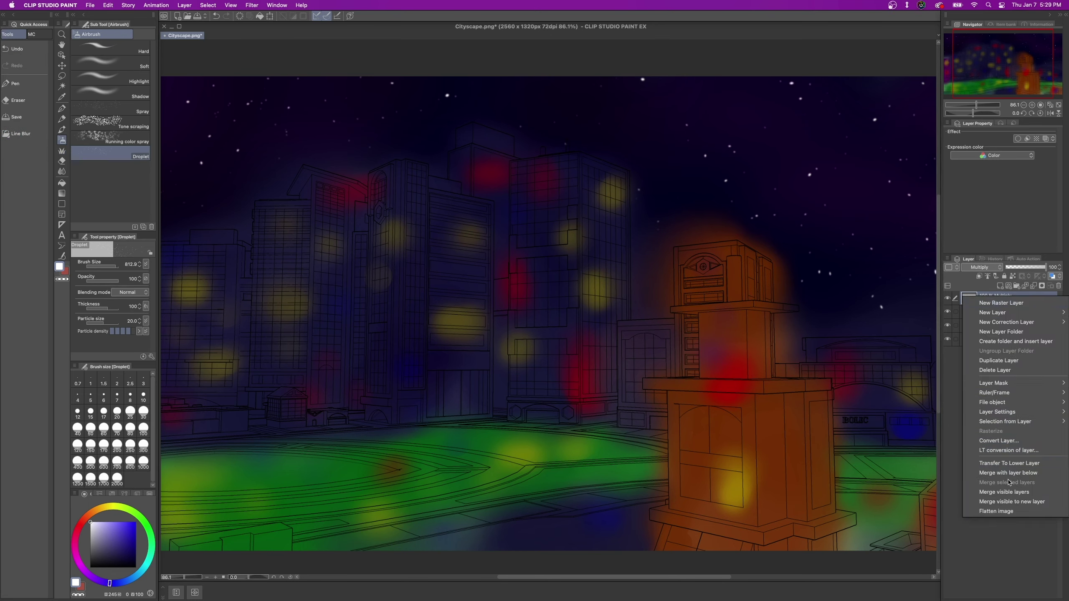
{"action": "left_click", "coordinate": [1005, 361]}
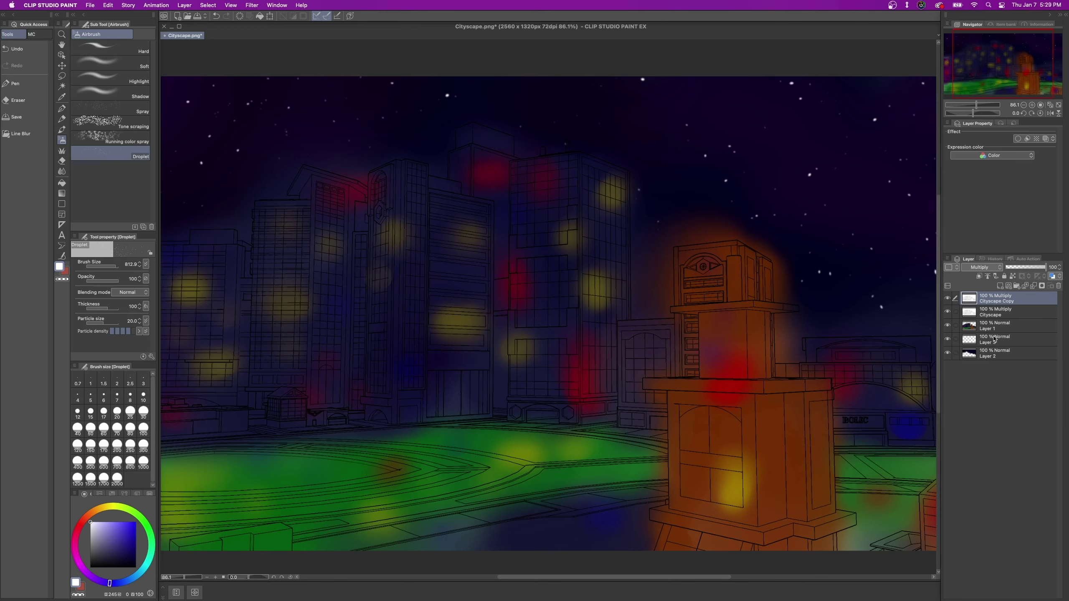
Apply a Gaussian blur with a strength of about 5.65 to the duplicated line art layer Cityscape Copy.
{"action": "right_click", "coordinate": [1002, 302]}
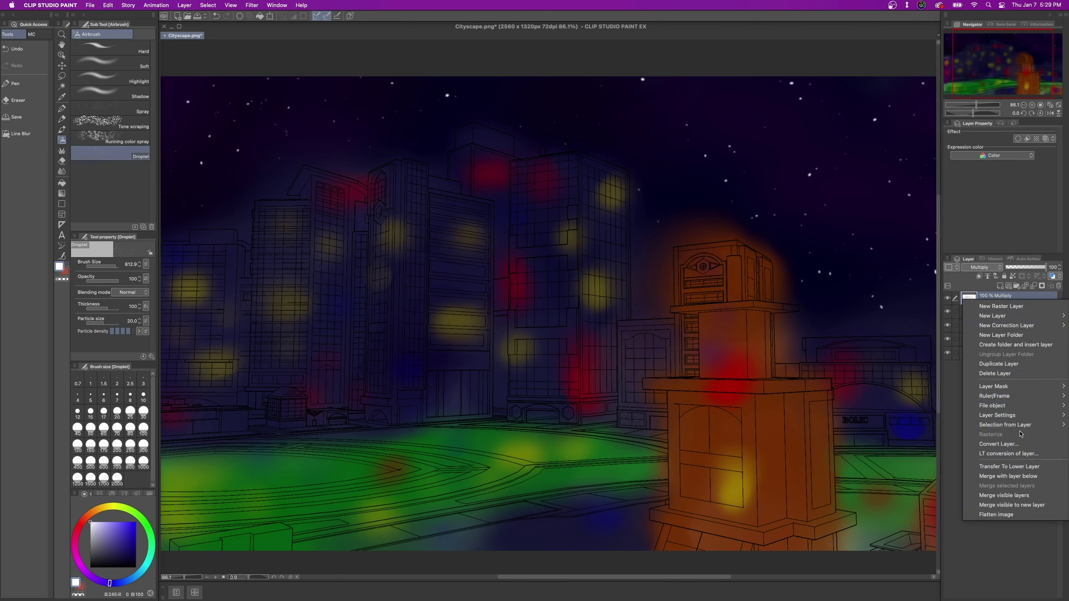
{"action": "left_click", "coordinate": [987, 544]}
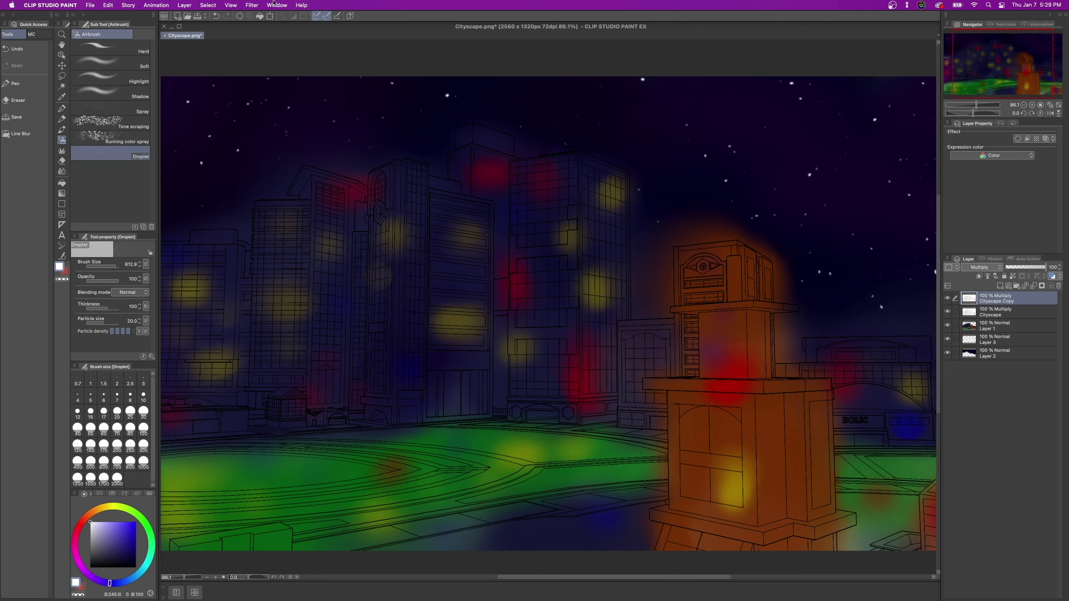
{"action": "left_click", "coordinate": [252, 5]}
{"action": "mouse_move", "coordinate": [269, 17]}
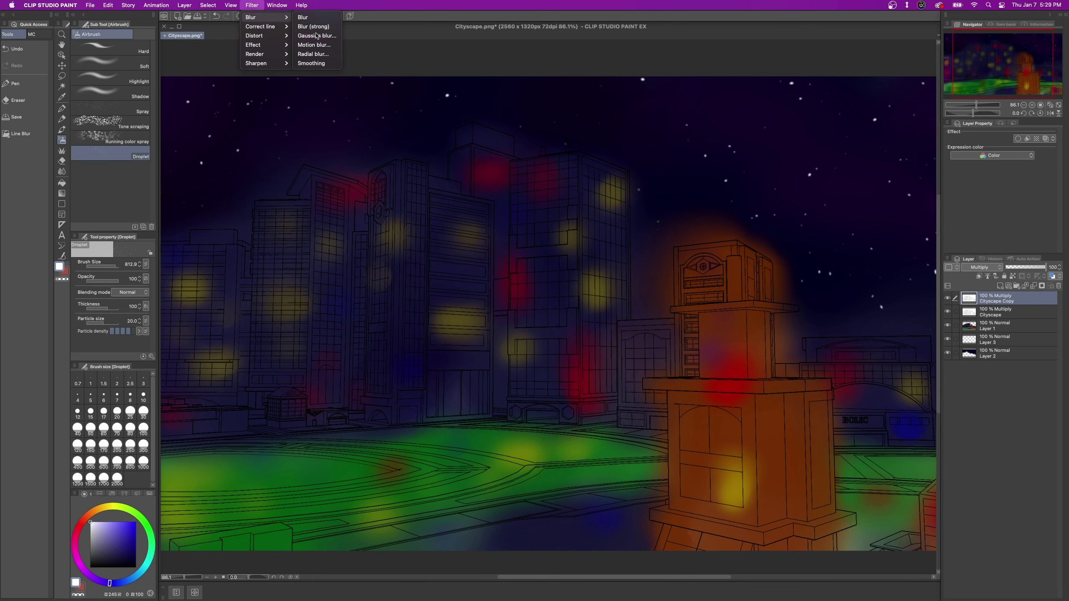
{"action": "left_click", "coordinate": [317, 36]}
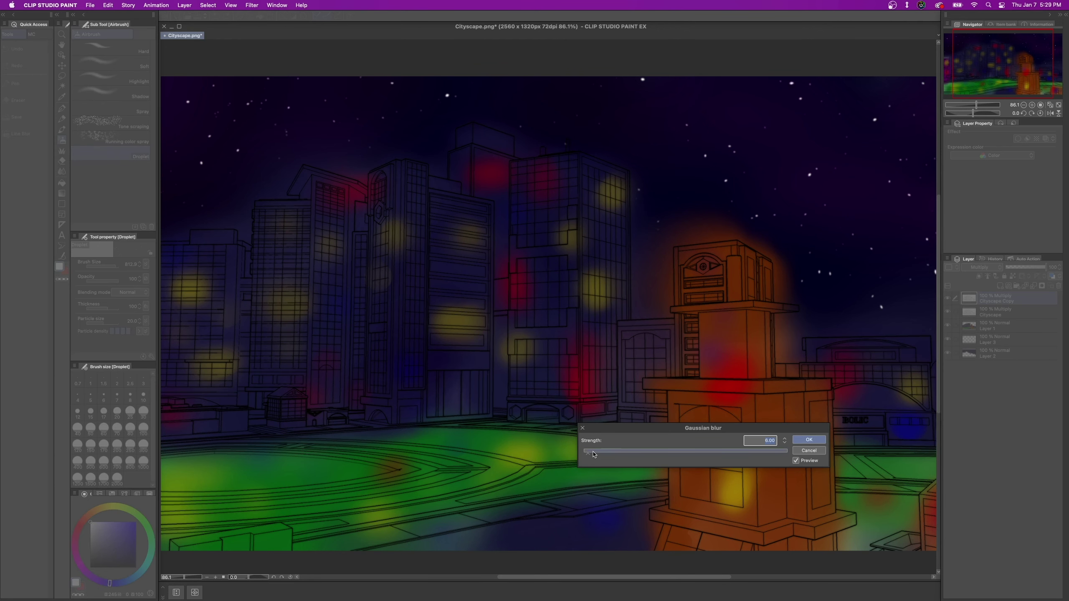
{"action": "left_click_drag", "start_coordinate": [593, 454], "coordinate": [647, 456]}
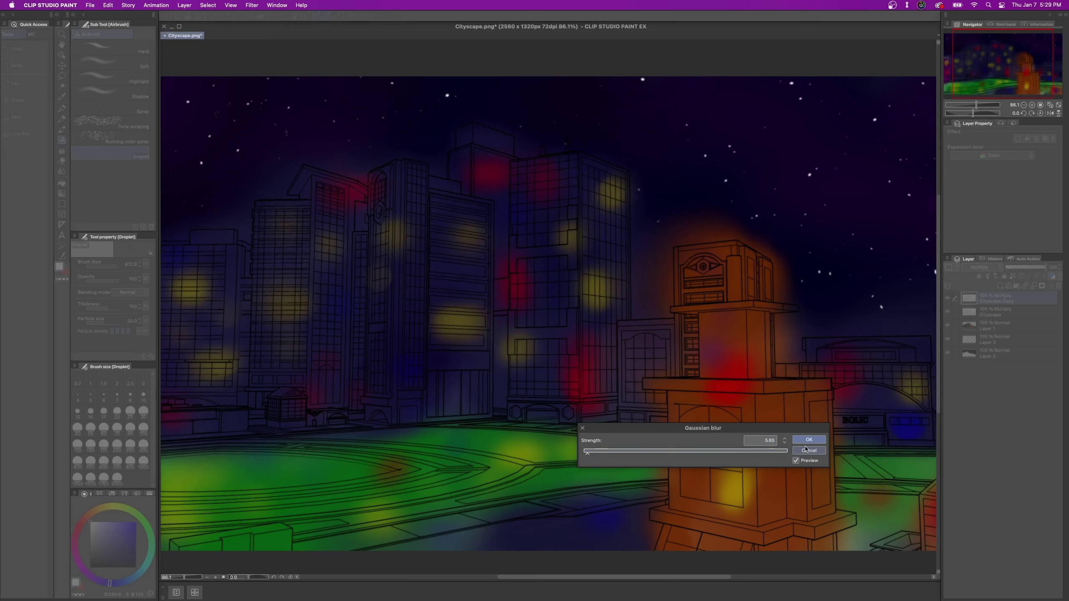
{"action": "left_click", "coordinate": [796, 461]}
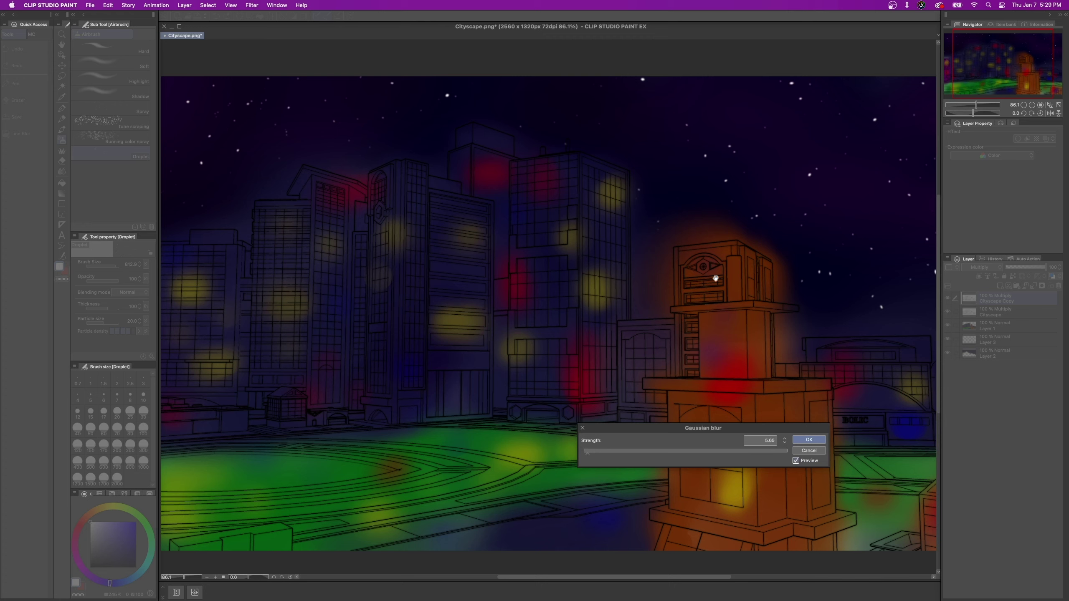
{"action": "left_click", "coordinate": [796, 461]}
{"action": "left_click", "coordinate": [809, 440]}
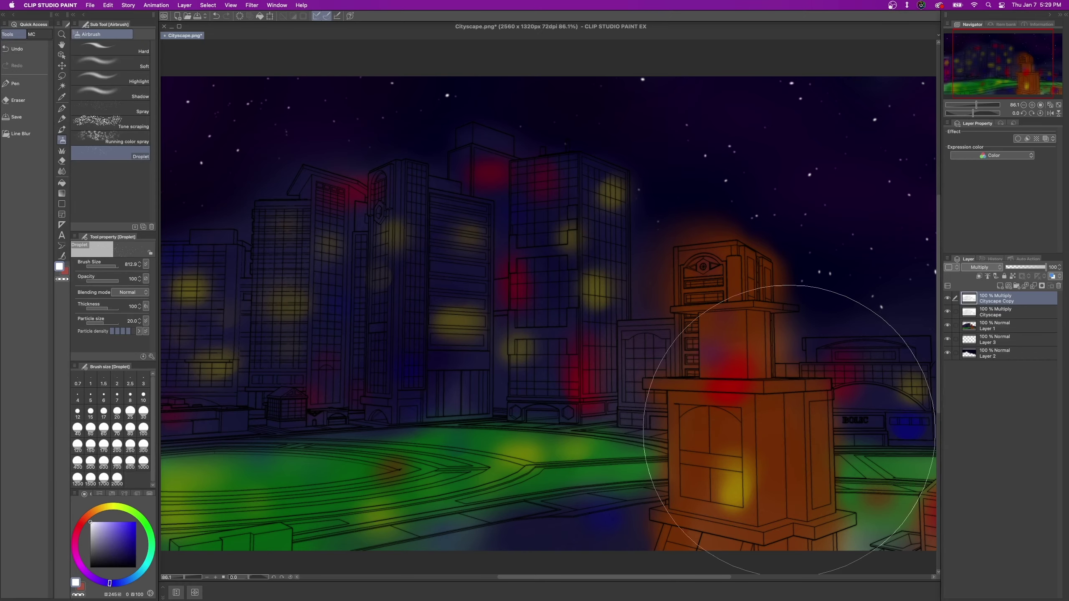
Add a new layer above the line art and set up the Soft airbrush in pale yellow at a size of about 70.8.
{"action": "scroll", "coordinate": [639, 377], "scroll_direction": "down", "scroll_amount": 1}
{"action": "left_click_drag", "start_coordinate": [620, 383], "coordinate": [624, 394]}
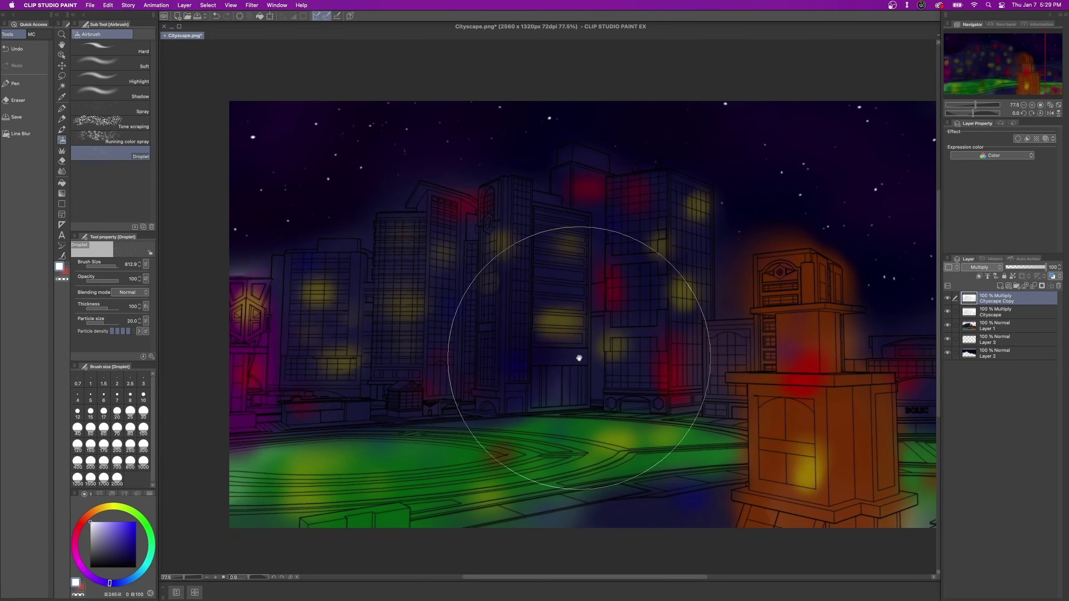
{"action": "left_click_drag", "start_coordinate": [579, 358], "coordinate": [580, 379]}
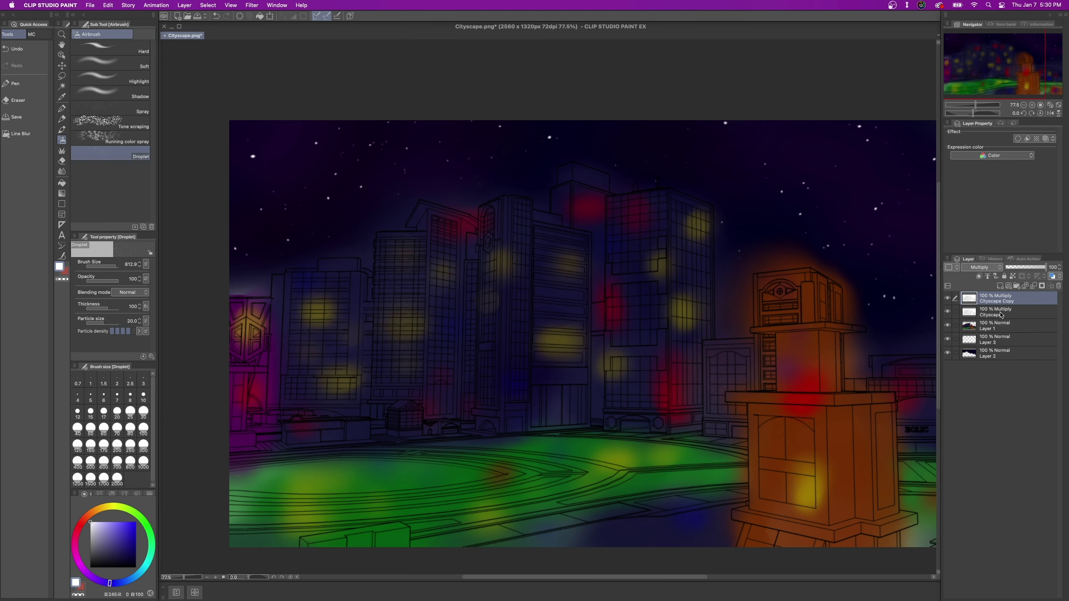
{"action": "left_click", "coordinate": [1001, 287]}
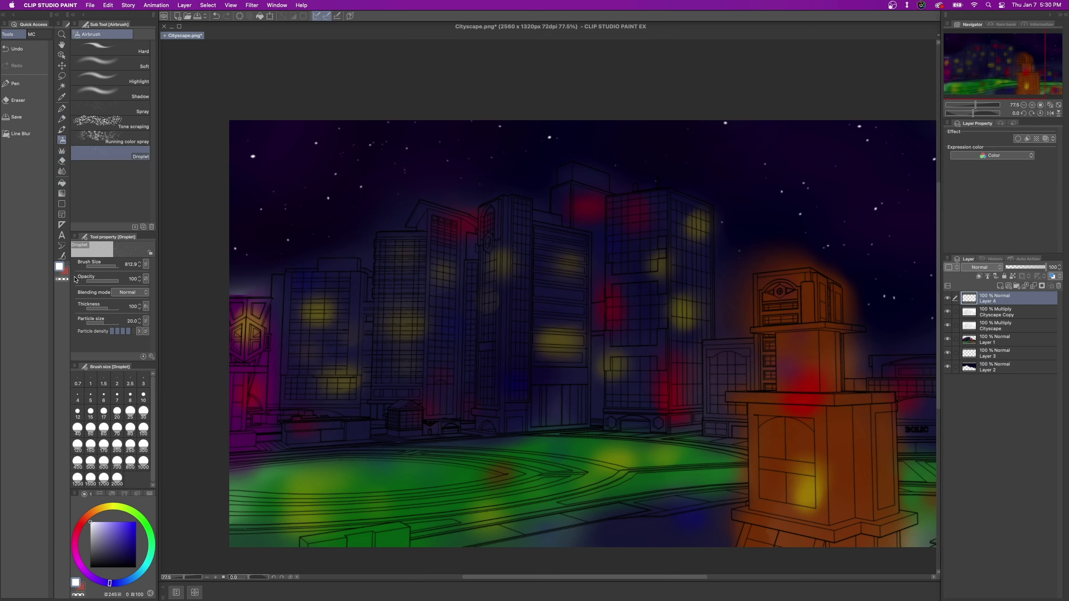
{"action": "left_click_drag", "start_coordinate": [106, 508], "coordinate": [117, 508]}
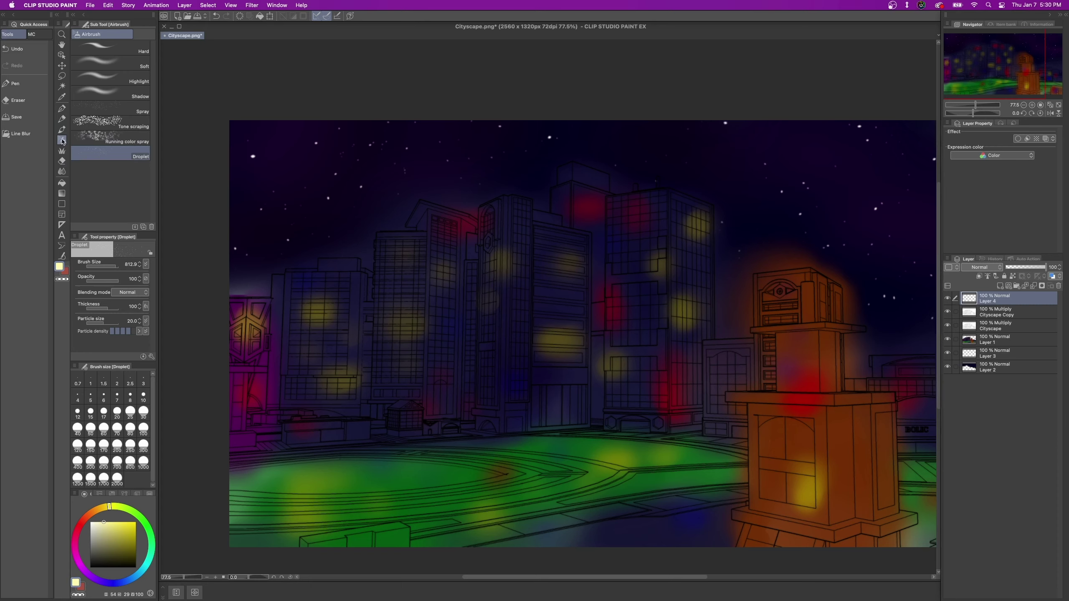
{"action": "left_click", "coordinate": [110, 63]}
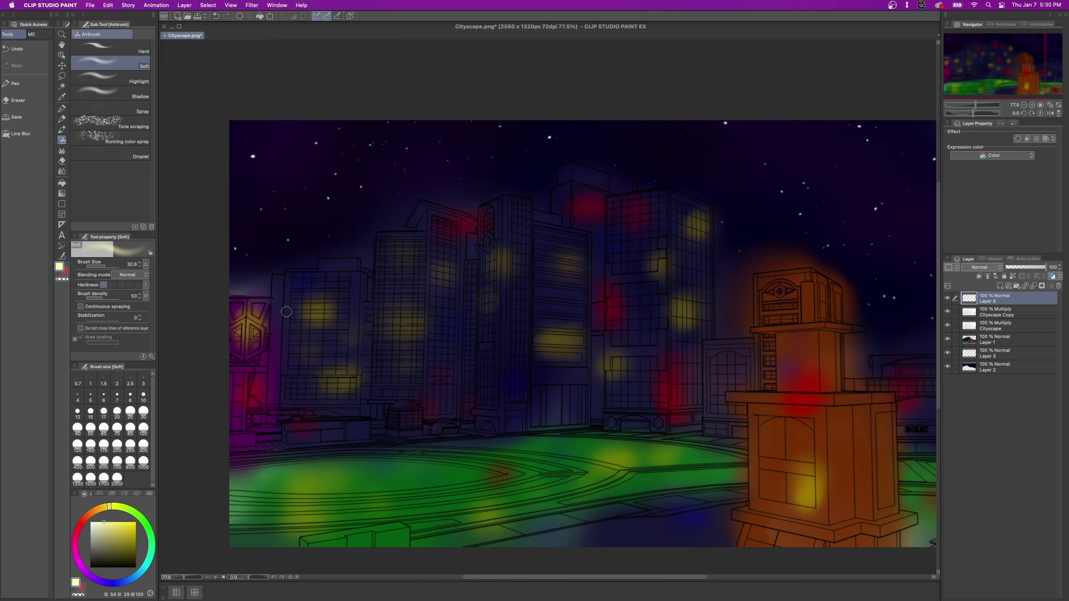
{"action": "left_click_drag", "start_coordinate": [104, 266], "coordinate": [108, 266]}
{"action": "scroll", "coordinate": [465, 328], "scroll_direction": "up", "scroll_amount": 5}
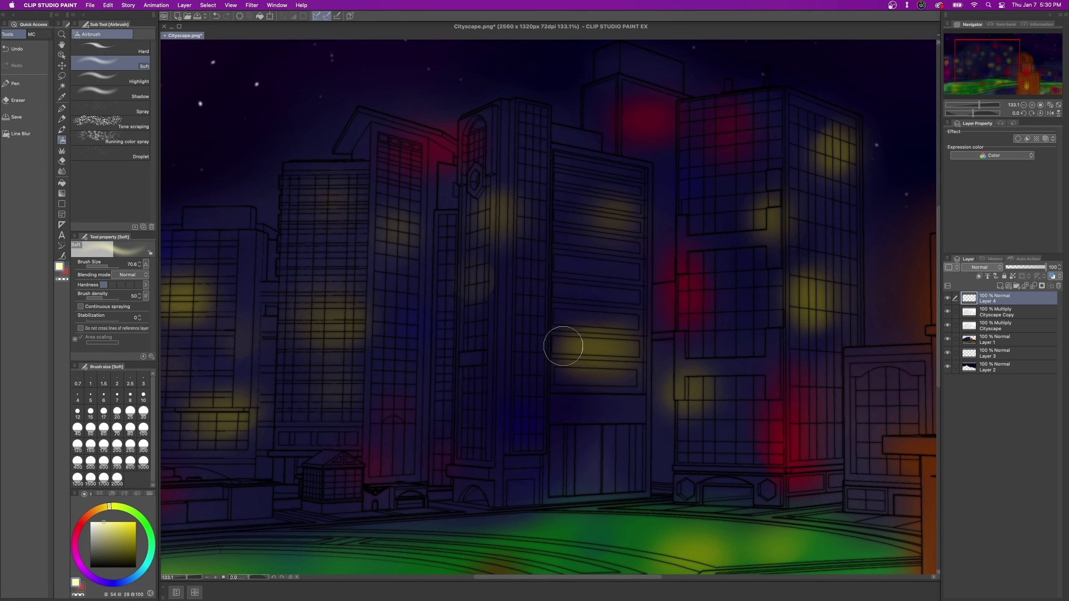
Airbrush pale yellow window glows across the skyscrapers and the small kiosk, including a horizontal band across the central building's lower floors.
{"action": "mouse_move", "coordinate": [563, 346]}
{"action": "left_mouse_down"}
{"action": "mouse_move", "coordinate": [636, 350]}
{"action": "mouse_move", "coordinate": [569, 349]}
{"action": "mouse_move", "coordinate": [606, 347]}
{"action": "left_mouse_up"}
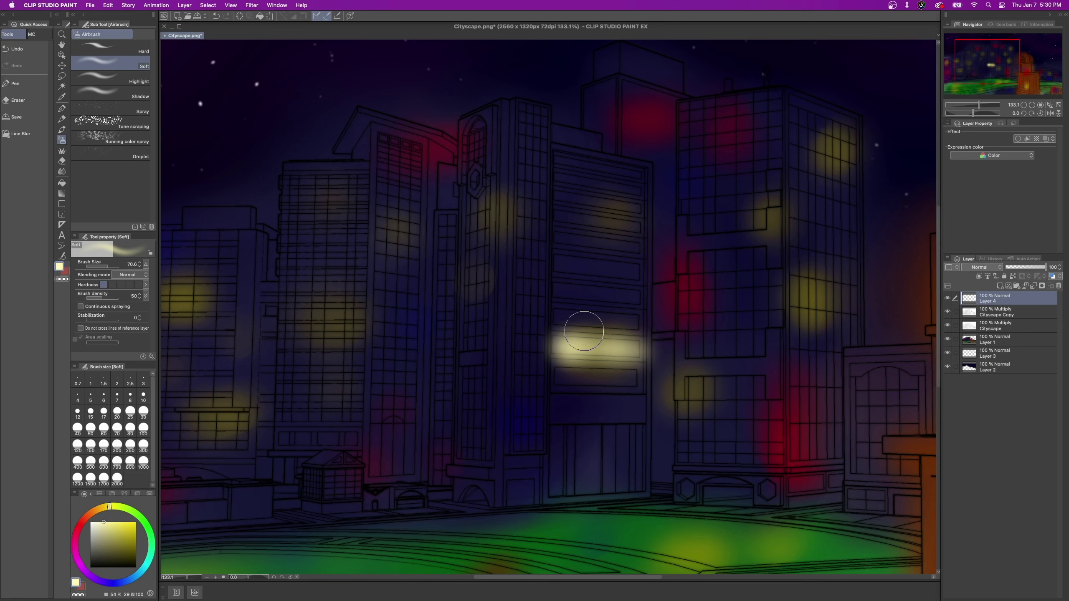
{"action": "left_click_drag", "start_coordinate": [690, 387], "coordinate": [693, 389]}
{"action": "left_click_drag", "start_coordinate": [736, 430], "coordinate": [740, 432]}
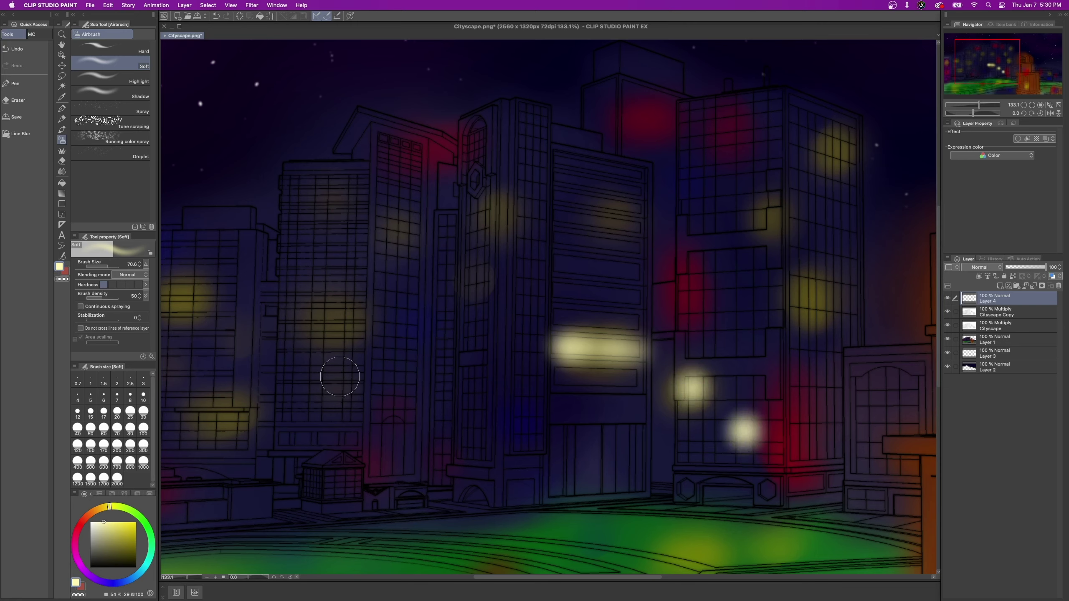
{"action": "left_click", "coordinate": [333, 363]}
{"action": "left_click_drag", "start_coordinate": [341, 382], "coordinate": [411, 402]}
{"action": "left_click", "coordinate": [405, 234]}
{"action": "left_click", "coordinate": [278, 272]}
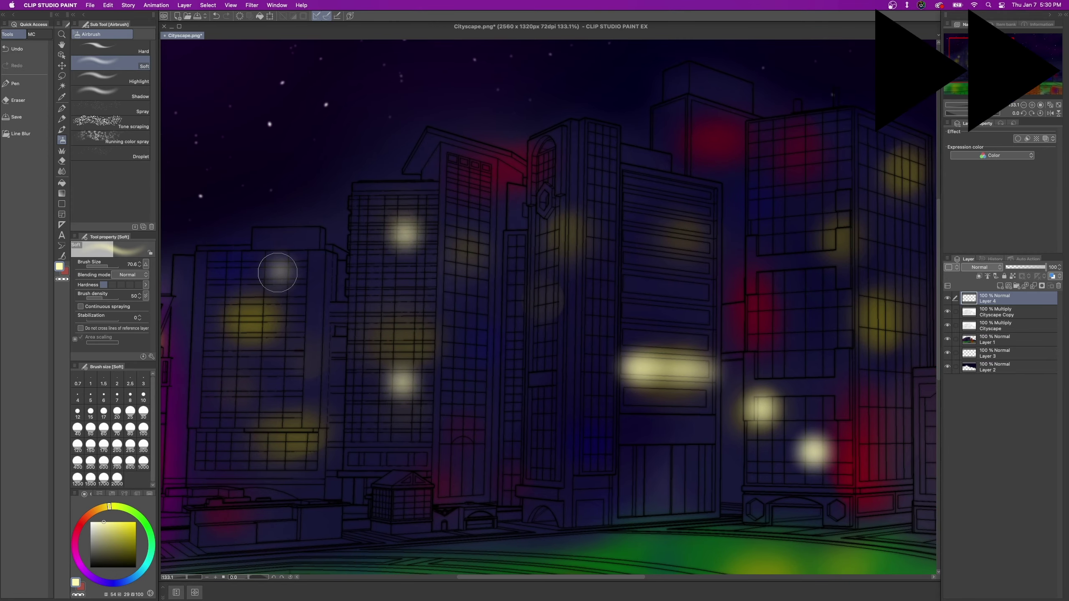
{"action": "left_click", "coordinate": [214, 404]}
{"action": "left_click", "coordinate": [542, 284]}
{"action": "left_click", "coordinate": [542, 445]}
{"action": "left_click", "coordinate": [416, 504]}
Paint a large pale yellow glow on the base of the orange clock tower.
{"action": "scroll", "coordinate": [421, 501], "scroll_direction": "down", "scroll_amount": 3}
{"action": "left_click_drag", "start_coordinate": [589, 443], "coordinate": [415, 335]}
{"action": "mouse_move", "coordinate": [753, 491]}
{"action": "left_mouse_down"}
{"action": "mouse_move", "coordinate": [741, 476]}
{"action": "mouse_move", "coordinate": [739, 487]}
{"action": "left_mouse_up"}
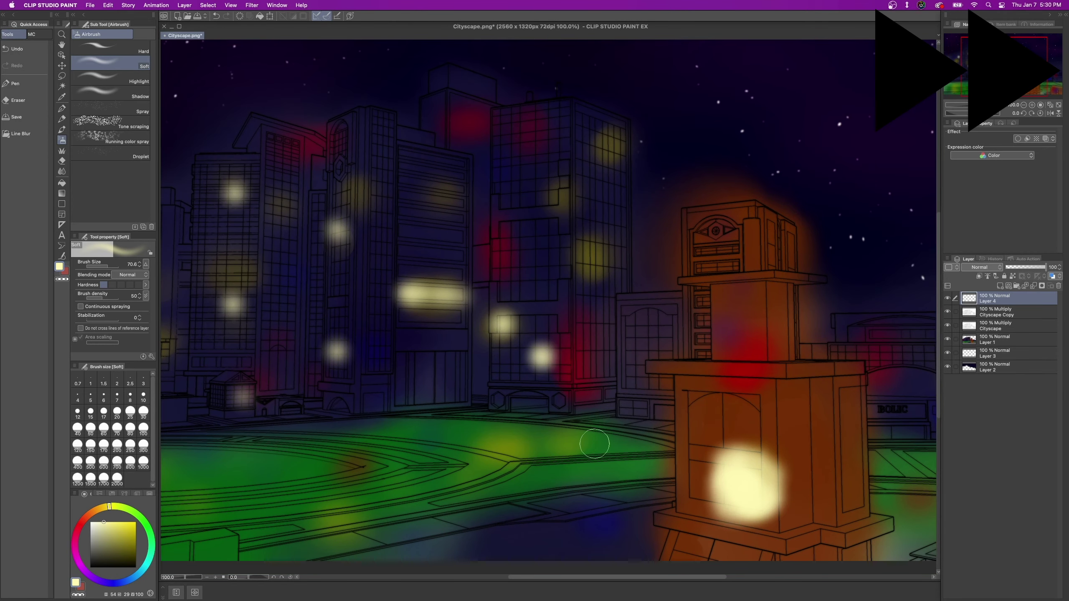
Dab glows on the skyscraper and low buildings around the clock tower, and paint a glowing band across the central building's upper floors.
{"action": "left_click", "coordinate": [551, 243]}
{"action": "left_click", "coordinate": [552, 156]}
{"action": "left_click", "coordinate": [528, 137]}
{"action": "left_click_drag", "start_coordinate": [405, 167], "coordinate": [460, 170]}
{"action": "left_click", "coordinate": [505, 189]}
{"action": "left_click", "coordinate": [639, 335]}
{"action": "left_click", "coordinate": [870, 352]}
Add more pale yellow window glows to the skyscrapers left of the central building and brighten the small kiosk's light.
{"action": "left_click_drag", "start_coordinate": [286, 291], "coordinate": [475, 289]}
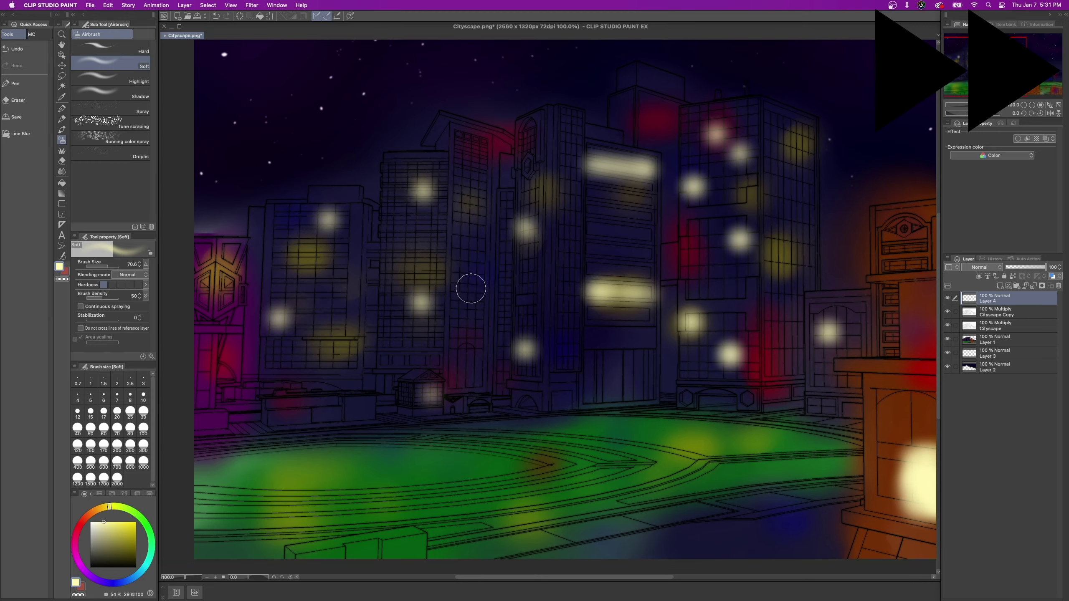
{"action": "left_click", "coordinate": [472, 288]}
{"action": "left_click", "coordinate": [325, 271]}
{"action": "left_click", "coordinate": [332, 351]}
{"action": "left_click", "coordinate": [428, 392]}
{"action": "left_click", "coordinate": [426, 224]}
{"action": "left_click", "coordinate": [474, 209]}
{"action": "left_click", "coordinate": [571, 186]}
{"action": "left_click", "coordinate": [567, 121]}
Dab pale yellow lights on the right skyscraper's side face and lower floors, and on the upper sections of the clock tower.
{"action": "left_click", "coordinate": [796, 128]}
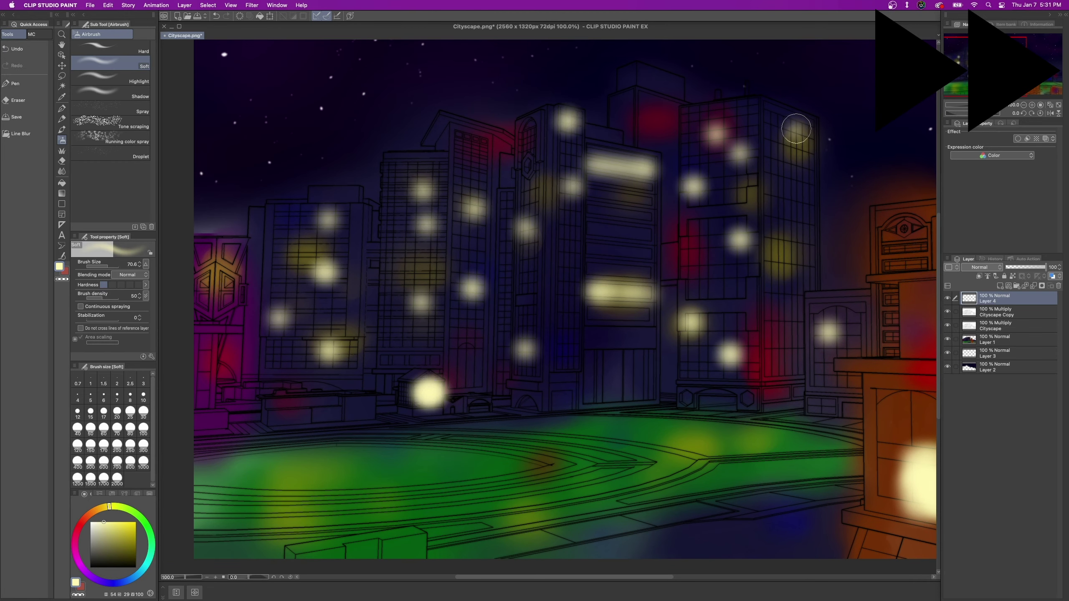
{"action": "left_click", "coordinate": [804, 194]}
{"action": "left_click", "coordinate": [787, 313]}
{"action": "scroll", "coordinate": [657, 228], "scroll_direction": "down", "scroll_amount": 3}
{"action": "mouse_move", "coordinate": [601, 227]}
{"action": "left_mouse_down"}
{"action": "mouse_move", "coordinate": [642, 231]}
{"action": "mouse_move", "coordinate": [612, 249]}
{"action": "left_mouse_up"}
{"action": "left_click", "coordinate": [788, 257]}
{"action": "left_click", "coordinate": [787, 319]}
{"action": "left_click", "coordinate": [734, 349]}
{"action": "left_click", "coordinate": [642, 335]}
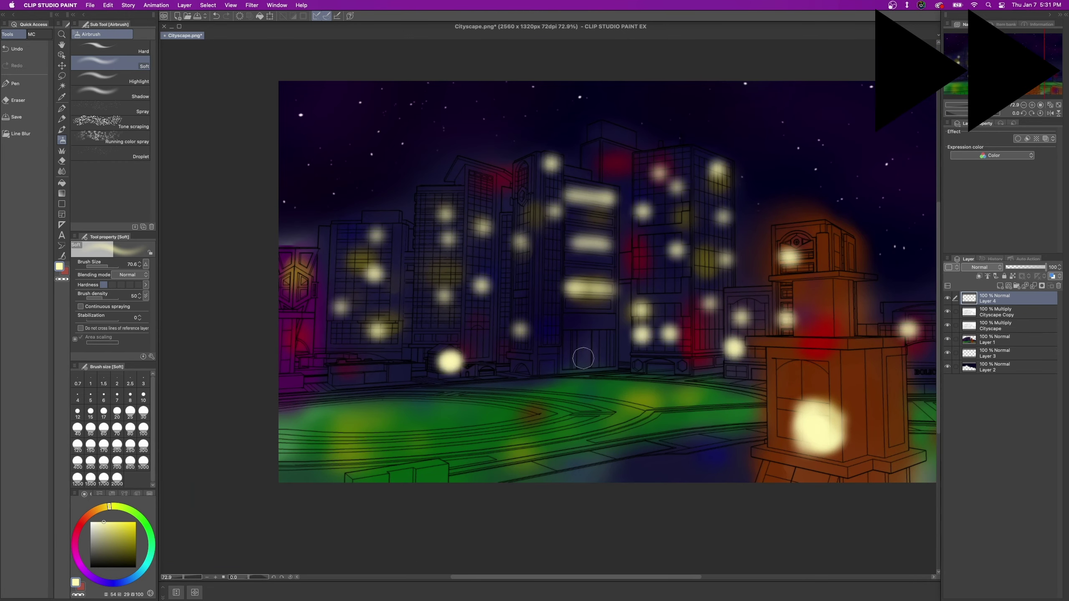
Fill the central building's ground-floor entrance with pale yellow glow and dab lights on the leftmost buildings.
{"action": "left_click_drag", "start_coordinate": [610, 348], "coordinate": [569, 353]}
{"action": "left_click", "coordinate": [429, 321]}
{"action": "left_click", "coordinate": [341, 329]}
{"action": "left_click", "coordinate": [287, 338]}
{"action": "left_click", "coordinate": [342, 230]}
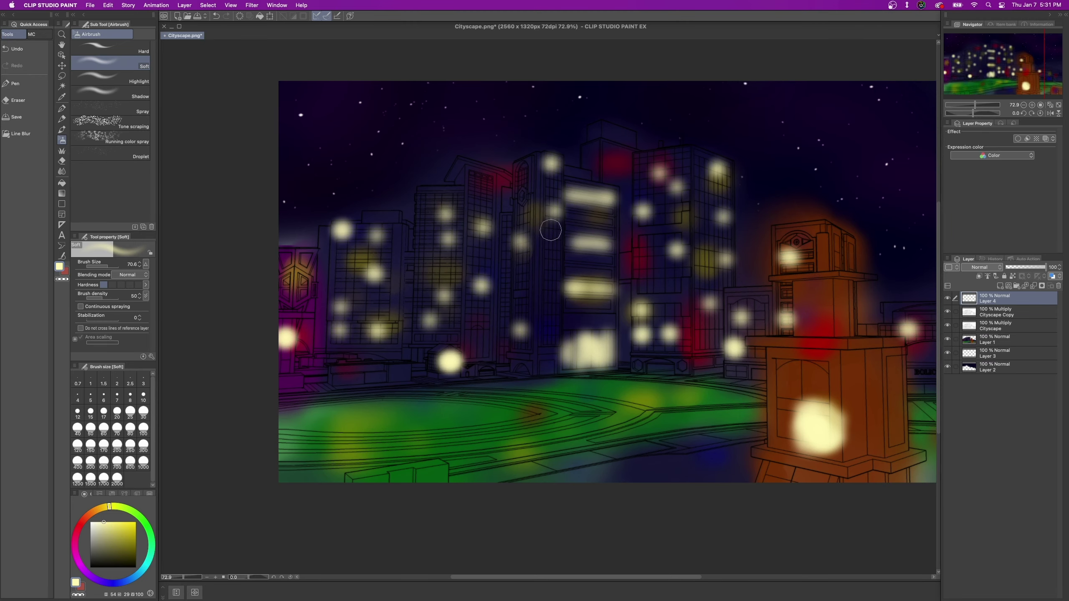
Paint pale yellow glows on the small building in the lower-right corner and the arched building behind the clock tower.
{"action": "scroll", "coordinate": [547, 236], "scroll_direction": "down", "scroll_amount": 2}
{"action": "scroll", "coordinate": [540, 248], "scroll_direction": "up", "scroll_amount": 2}
{"action": "left_click_drag", "start_coordinate": [678, 291], "coordinate": [520, 300]}
{"action": "mouse_move", "coordinate": [842, 455]}
{"action": "left_mouse_down"}
{"action": "mouse_move", "coordinate": [857, 483]}
{"action": "mouse_move", "coordinate": [892, 467]}
{"action": "left_mouse_up"}
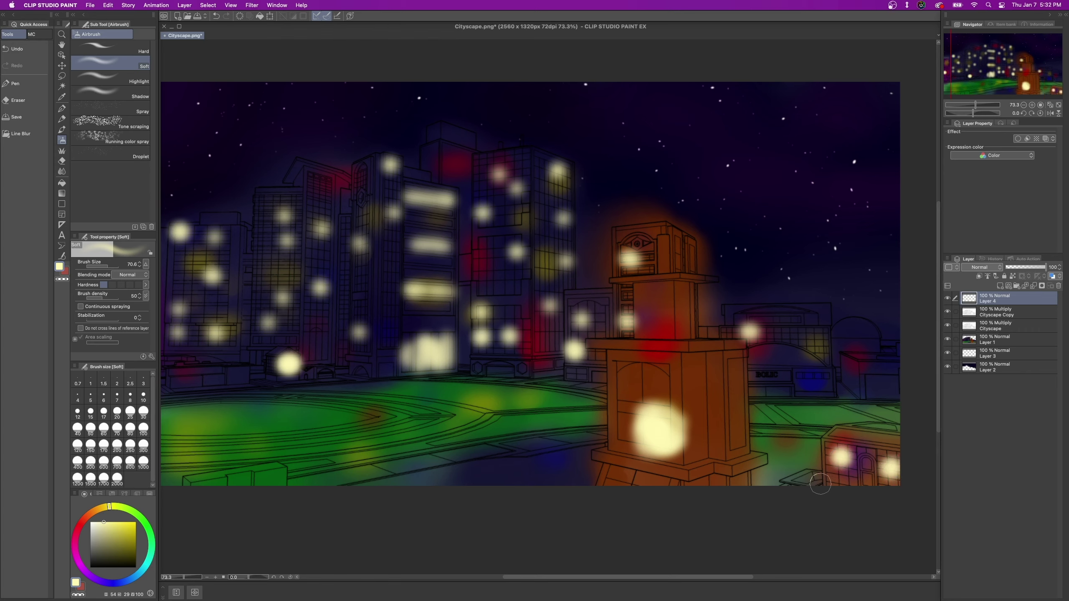
{"action": "left_click_drag", "start_coordinate": [830, 482], "coordinate": [830, 483]}
{"action": "left_click_drag", "start_coordinate": [818, 340], "coordinate": [817, 339]}
Set the window glow layer's blending mode to Add (Glow) and its opacity to 93%.
{"action": "scroll", "coordinate": [458, 333], "scroll_direction": "down", "scroll_amount": 1}
{"action": "left_click_drag", "start_coordinate": [459, 334], "coordinate": [512, 331]}
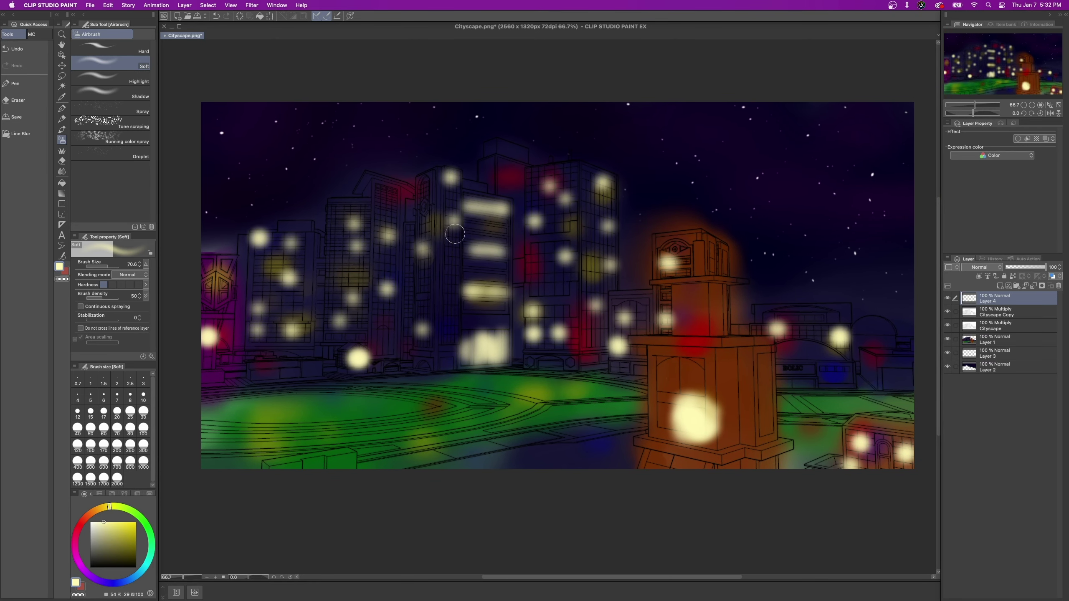
{"action": "left_click", "coordinate": [981, 270]}
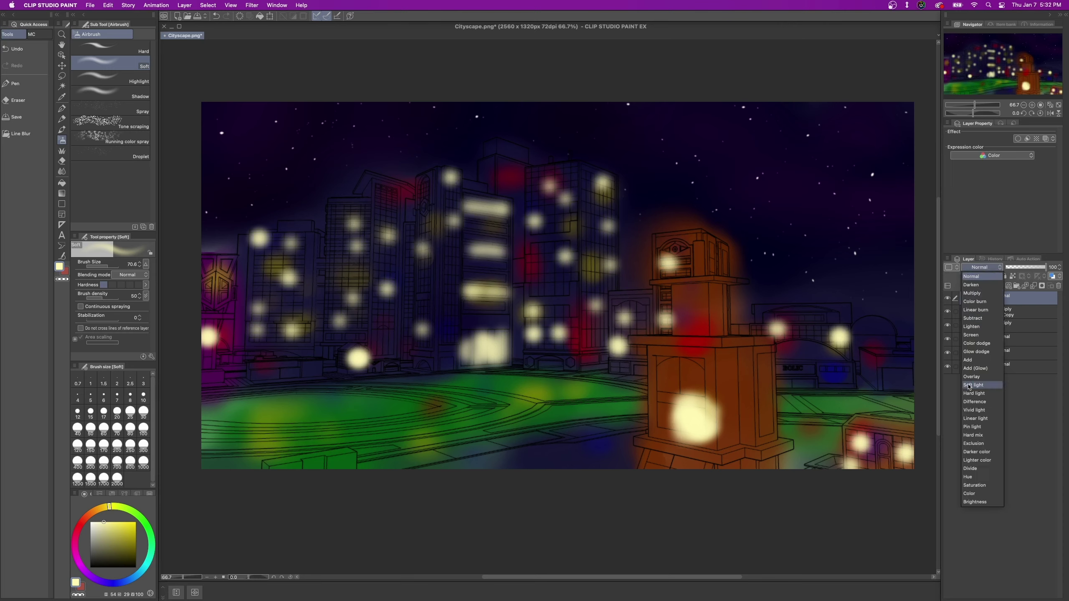
{"action": "left_click", "coordinate": [978, 369]}
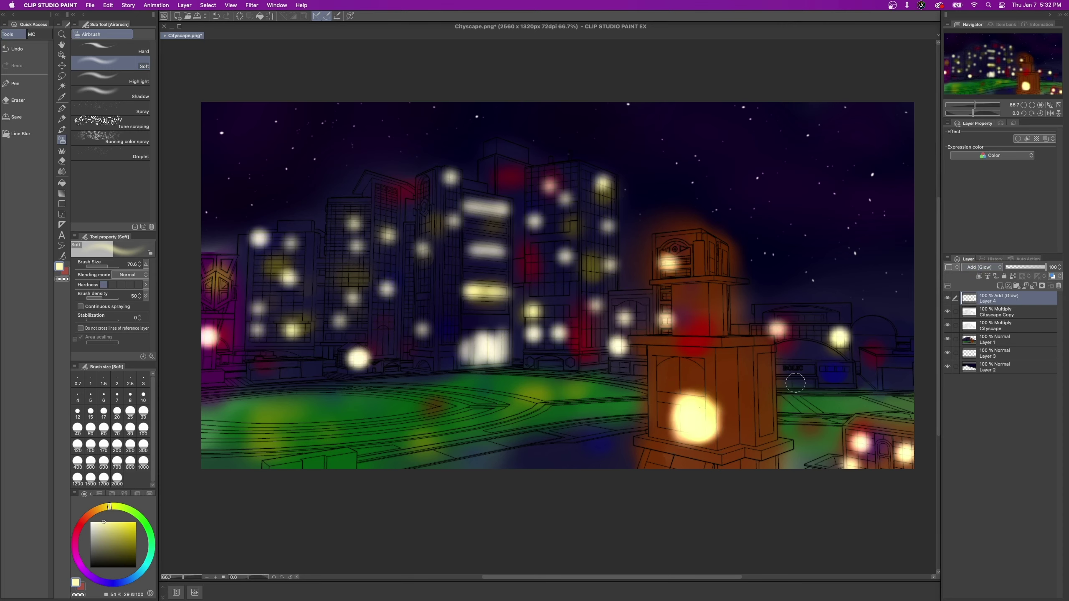
{"action": "left_click_drag", "start_coordinate": [1046, 267], "coordinate": [1045, 270]}
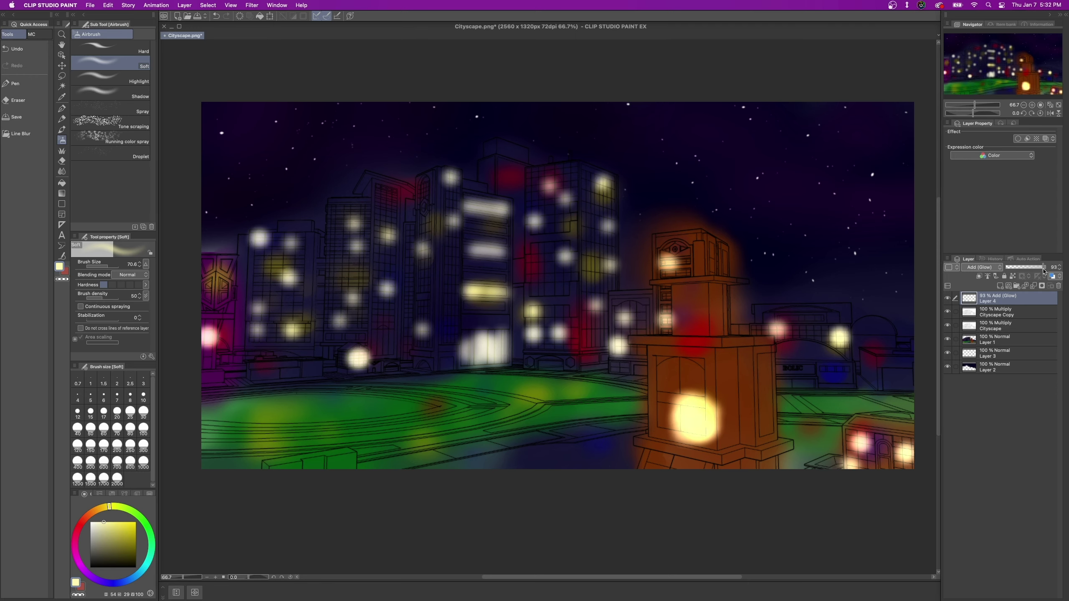
Apply a Gaussian blur of about 25.53 to the window glow layer and set its opacity to 100%.
{"action": "left_click", "coordinate": [252, 5]}
{"action": "mouse_move", "coordinate": [254, 21]}
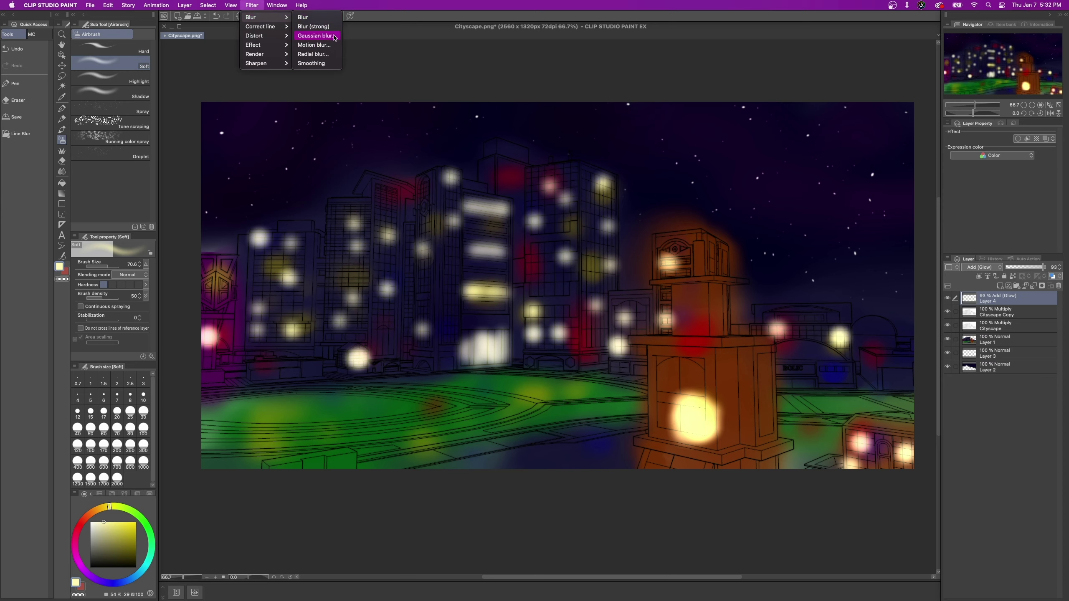
{"action": "left_click", "coordinate": [316, 35]}
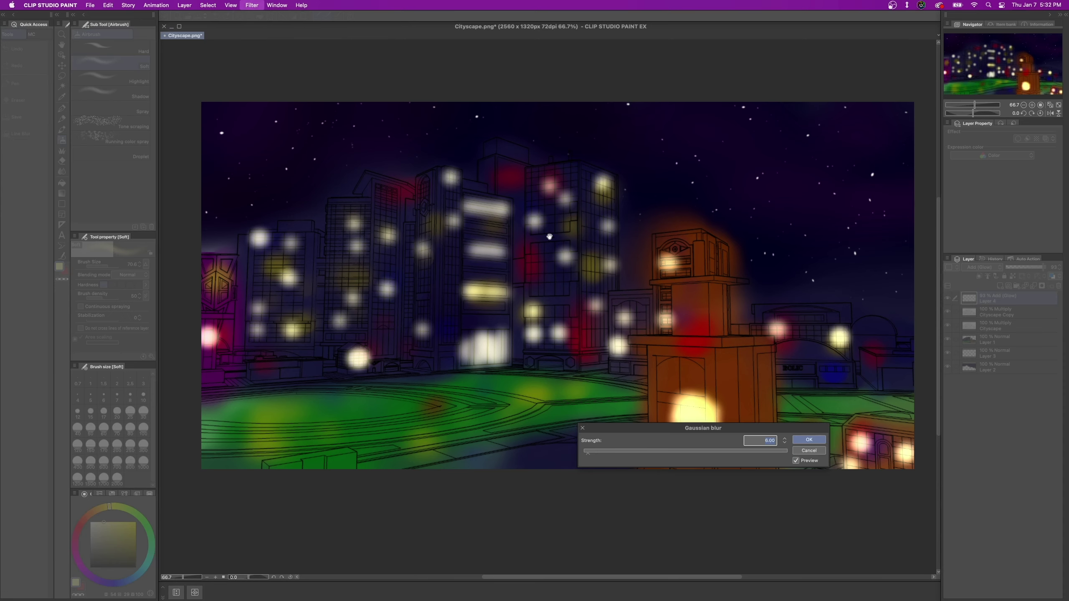
{"action": "left_click", "coordinate": [597, 452]}
{"action": "left_click_drag", "start_coordinate": [601, 455], "coordinate": [617, 454]}
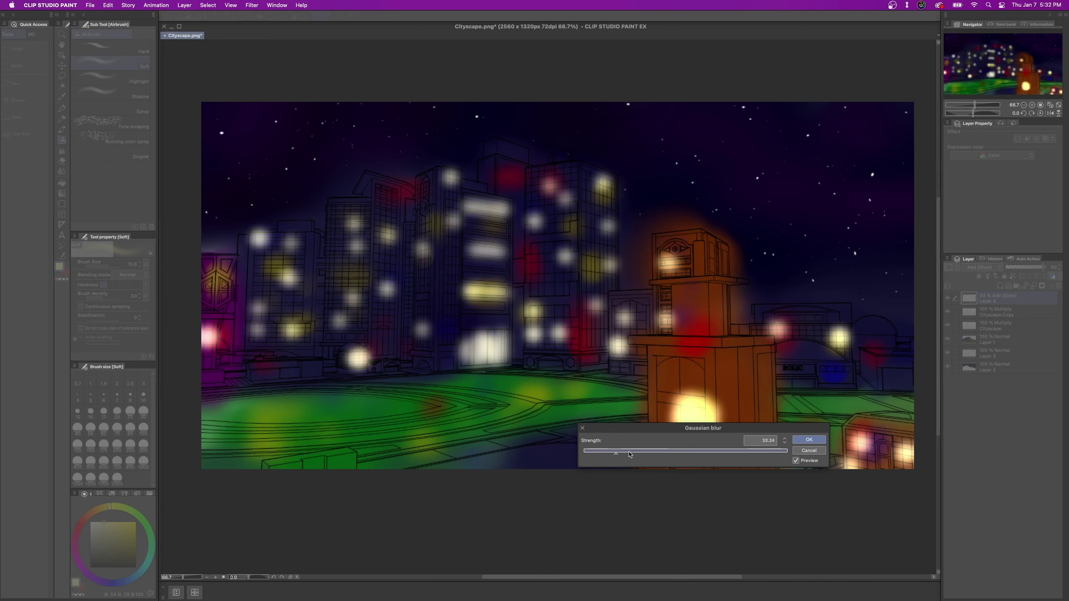
{"action": "left_click", "coordinate": [630, 452]}
{"action": "mouse_move", "coordinate": [630, 456]}
{"action": "left_mouse_down"}
{"action": "mouse_move", "coordinate": [640, 456]}
{"action": "mouse_move", "coordinate": [614, 454]}
{"action": "left_mouse_up"}
{"action": "left_click", "coordinate": [796, 461]}
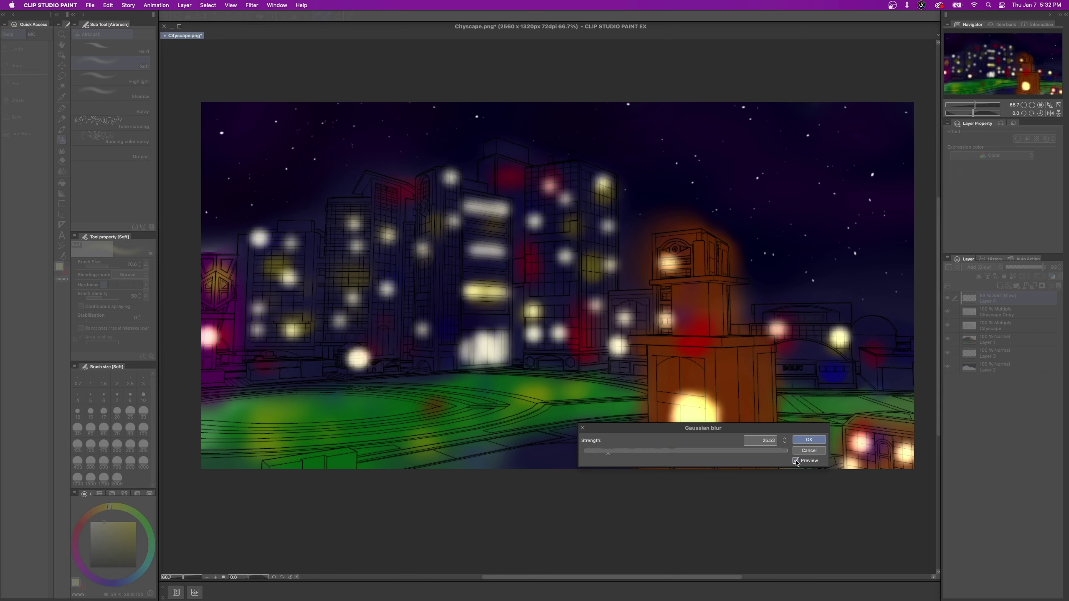
{"action": "left_click", "coordinate": [796, 461]}
{"action": "left_click", "coordinate": [796, 461]}
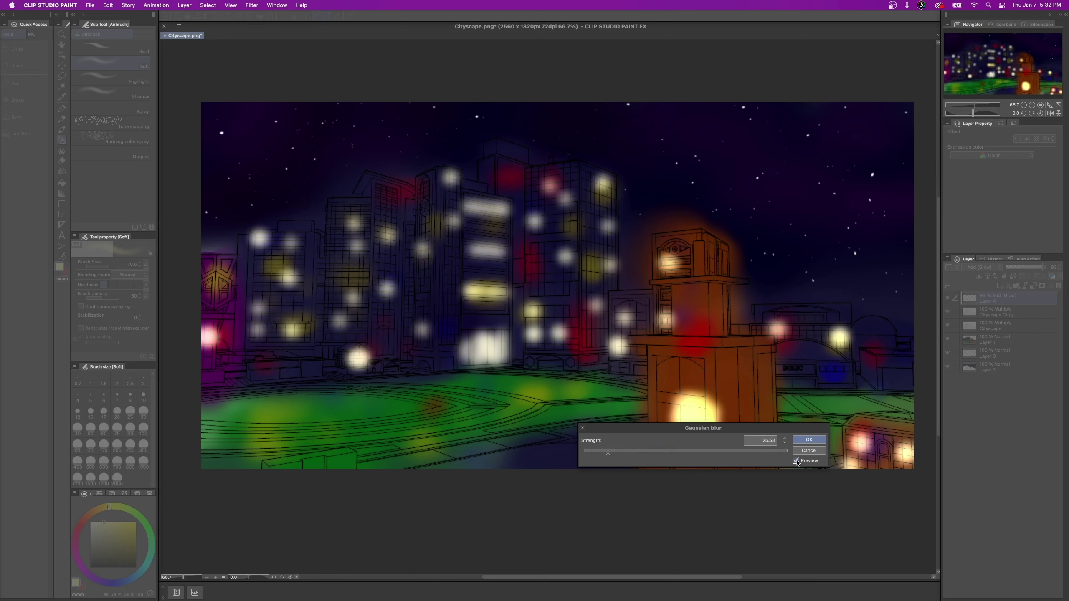
{"action": "left_click", "coordinate": [796, 461]}
{"action": "left_click", "coordinate": [819, 441]}
{"action": "left_click_drag", "start_coordinate": [1030, 271], "coordinate": [1050, 269]}
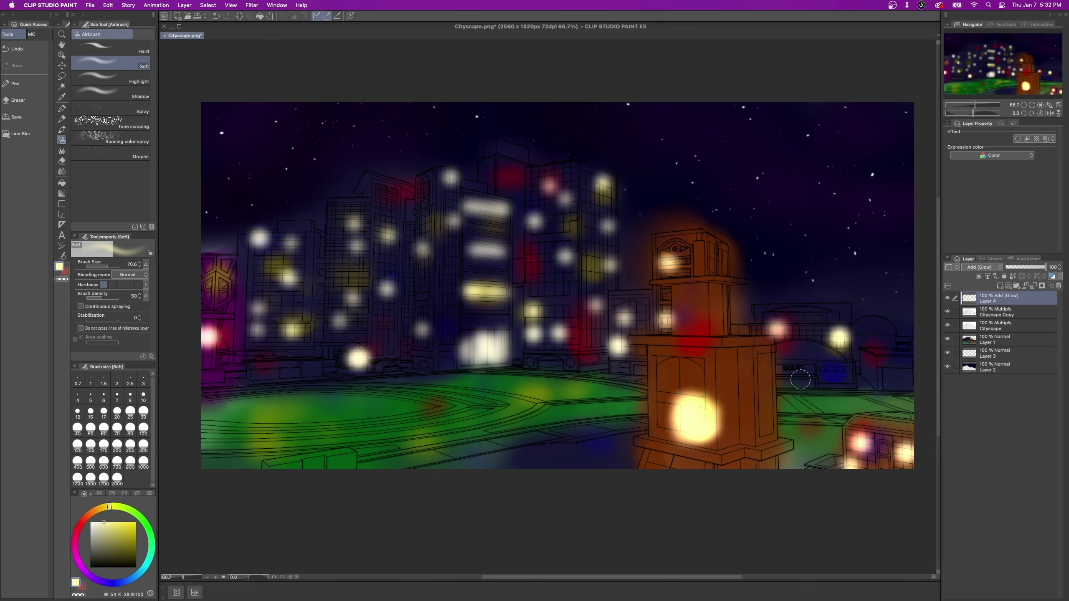
Add a new layer on top and airbrush a pale yellow pool of light on the grass before the central building's entrance.
{"action": "left_click_drag", "start_coordinate": [496, 406], "coordinate": [489, 428]}
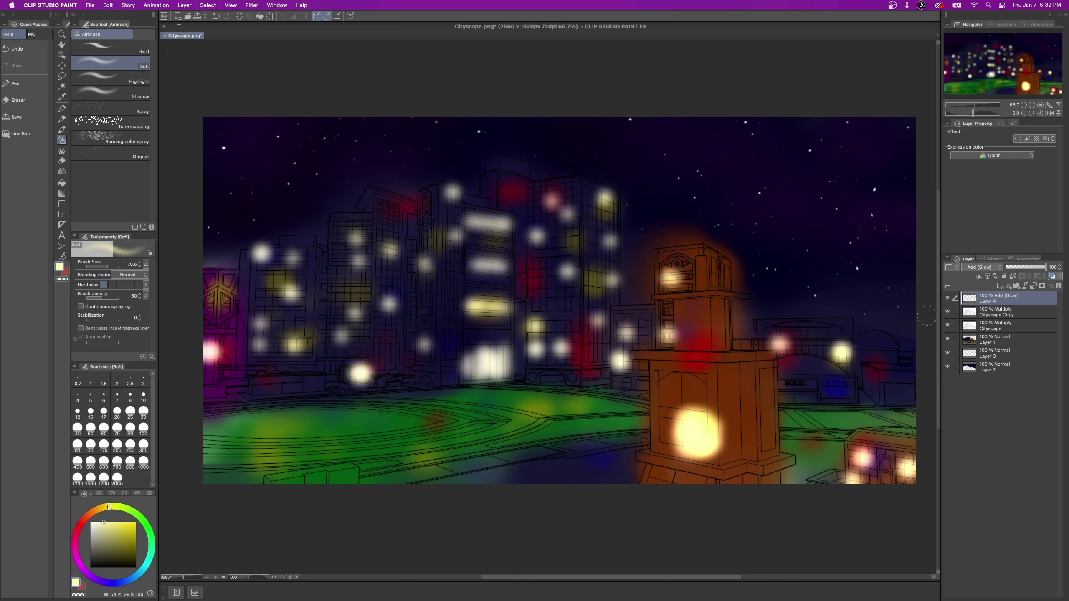
{"action": "left_click", "coordinate": [1001, 286]}
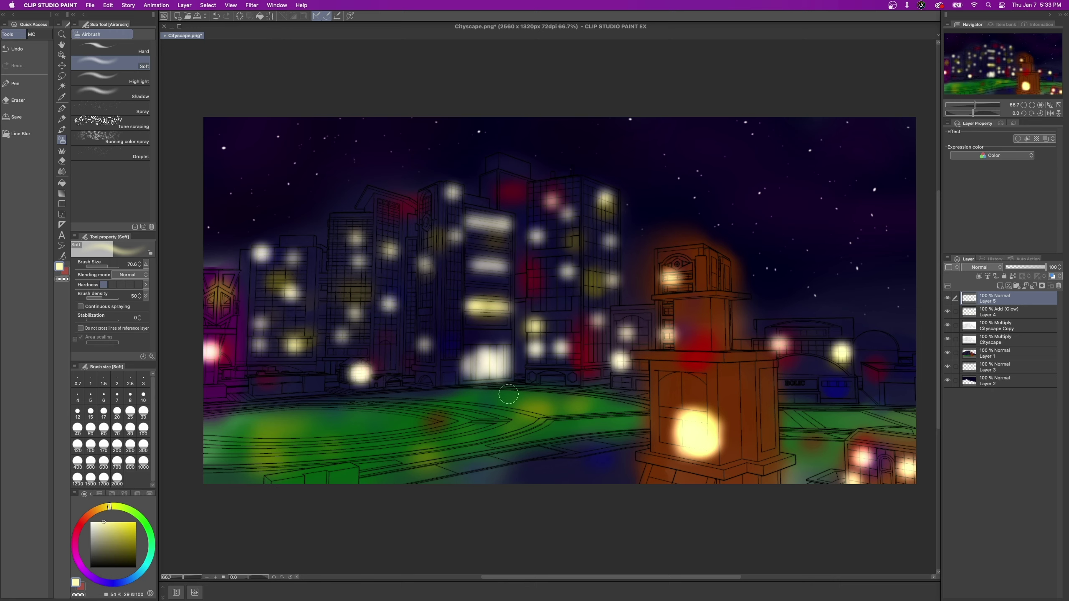
{"action": "mouse_move", "coordinate": [505, 396]}
{"action": "left_mouse_down"}
{"action": "mouse_move", "coordinate": [569, 405]}
{"action": "mouse_move", "coordinate": [497, 393]}
{"action": "left_mouse_up"}
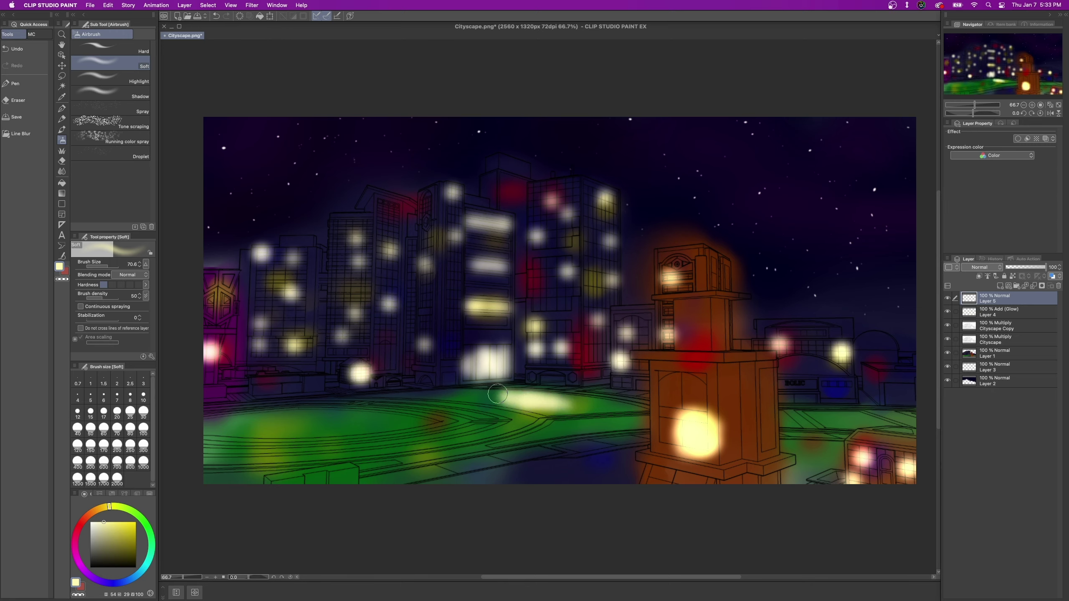
Airbrush pale yellow light streaks on the grass, the clock tower's base, the building fronts and the small arched building behind the tower.
{"action": "left_click_drag", "start_coordinate": [363, 399], "coordinate": [392, 416]}
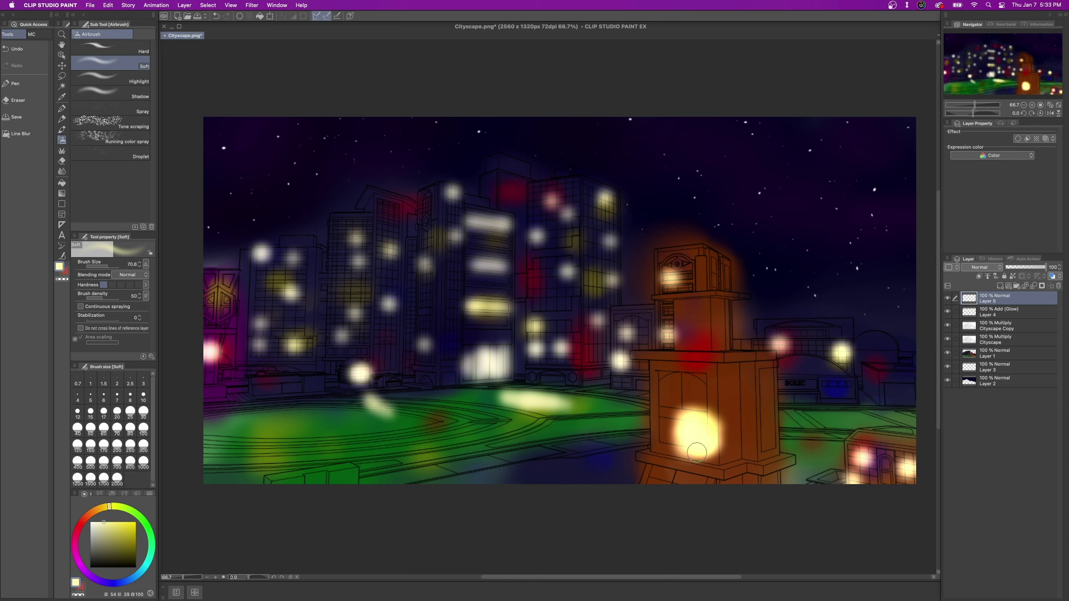
{"action": "mouse_move", "coordinate": [636, 461]}
{"action": "left_mouse_down"}
{"action": "mouse_move", "coordinate": [701, 472]}
{"action": "mouse_move", "coordinate": [684, 471]}
{"action": "left_mouse_up"}
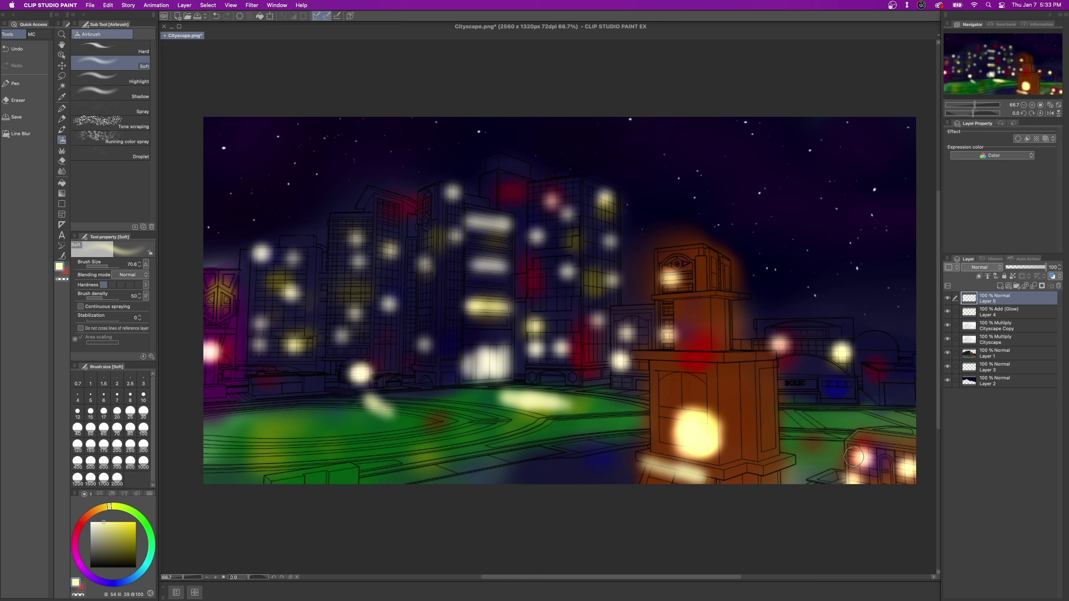
{"action": "left_click_drag", "start_coordinate": [827, 363], "coordinate": [837, 374]}
{"action": "left_click_drag", "start_coordinate": [585, 184], "coordinate": [582, 205]}
{"action": "left_click_drag", "start_coordinate": [329, 230], "coordinate": [330, 265]}
{"action": "left_click_drag", "start_coordinate": [239, 269], "coordinate": [234, 289]}
{"action": "mouse_move", "coordinate": [227, 405]}
{"action": "left_mouse_down"}
{"action": "mouse_move", "coordinate": [212, 407]}
{"action": "mouse_move", "coordinate": [269, 406]}
{"action": "left_mouse_up"}
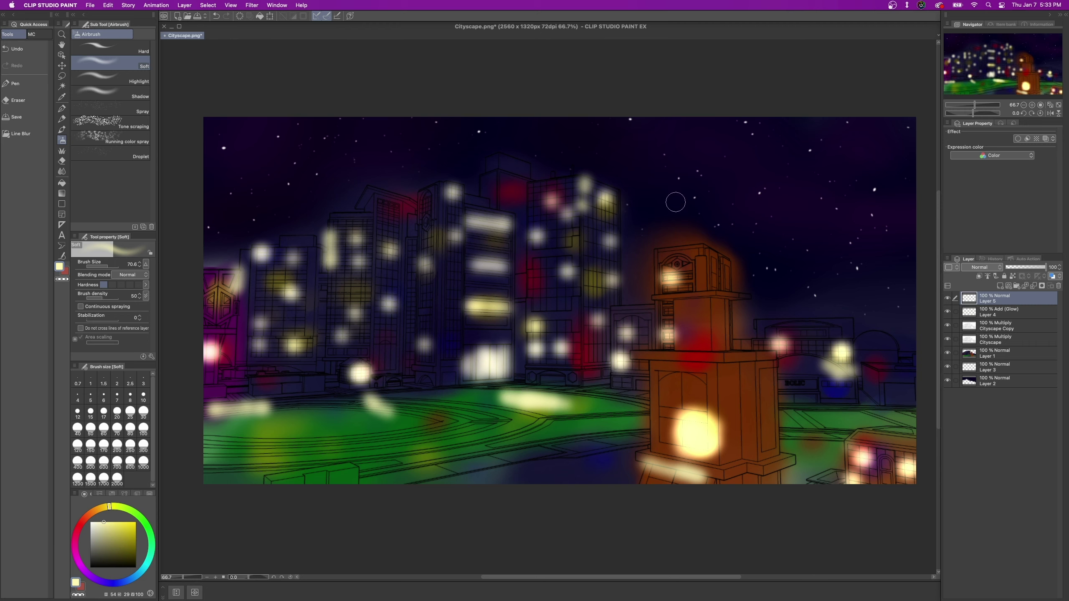
Dab more pale yellow light along the grass edge, tower base and distant arched building, and fill the red spot atop the central building.
{"action": "left_click_drag", "start_coordinate": [615, 400], "coordinate": [619, 401]}
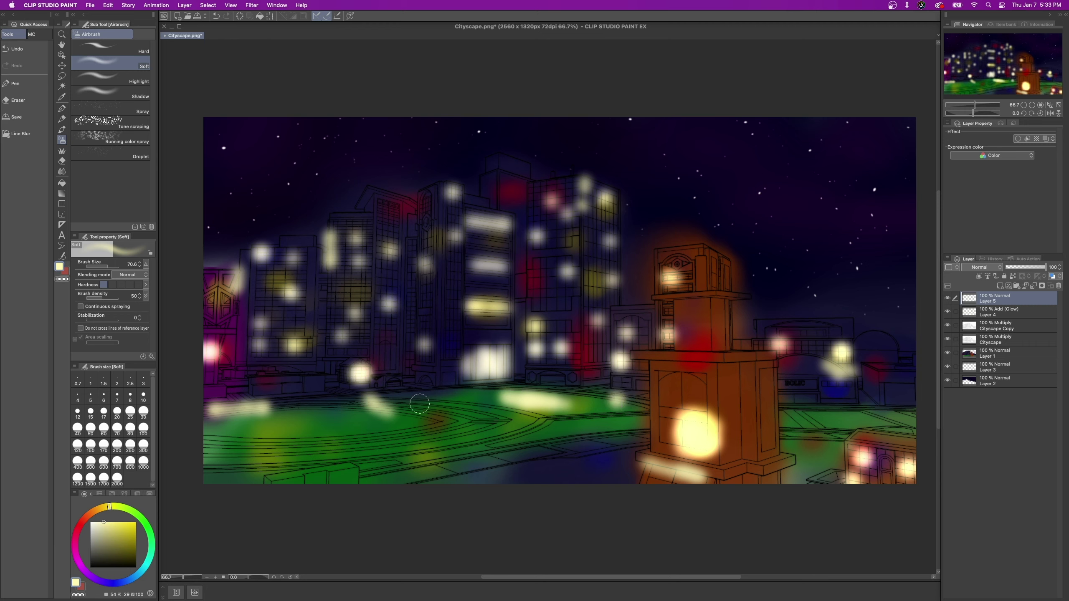
{"action": "left_click_drag", "start_coordinate": [420, 394], "coordinate": [420, 397]}
{"action": "mouse_move", "coordinate": [254, 408]}
{"action": "left_mouse_down"}
{"action": "mouse_move", "coordinate": [223, 414]}
{"action": "mouse_move", "coordinate": [238, 409]}
{"action": "left_mouse_up"}
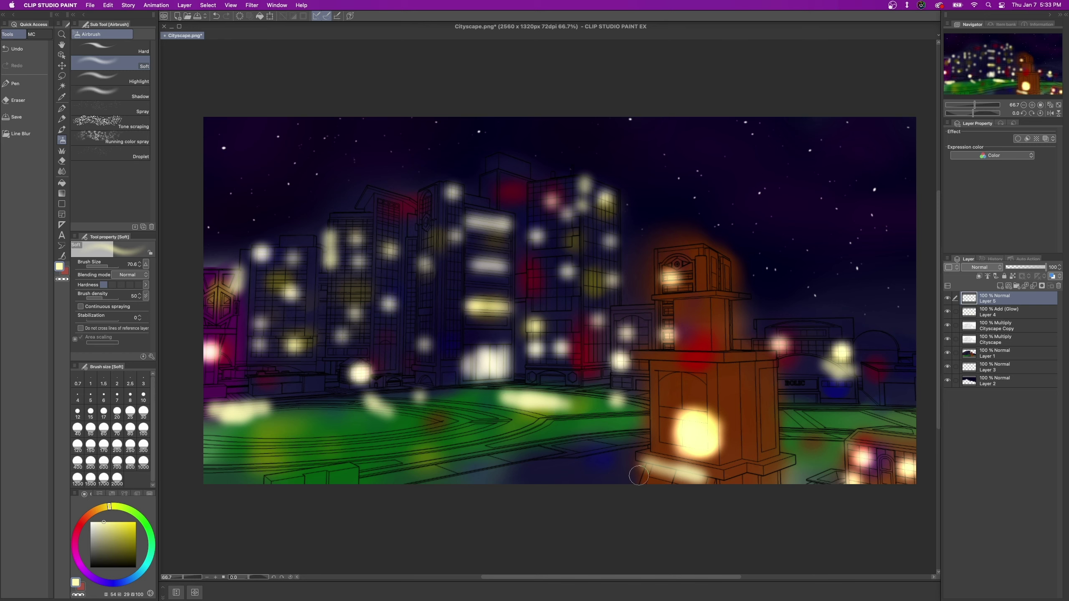
{"action": "left_click", "coordinate": [655, 464]}
{"action": "left_click_drag", "start_coordinate": [798, 352], "coordinate": [786, 360]}
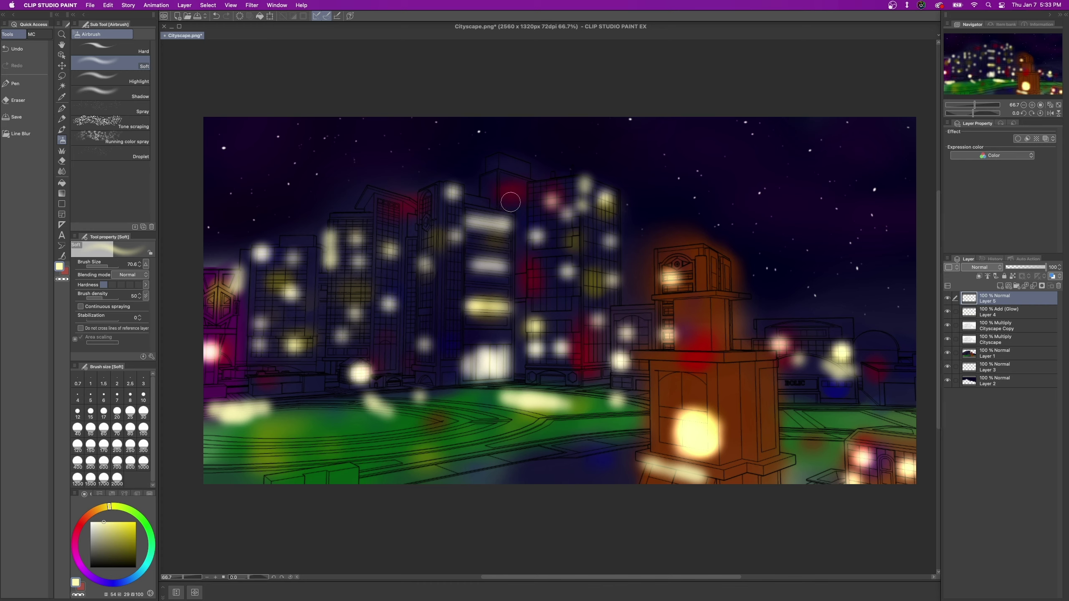
{"action": "mouse_move", "coordinate": [501, 202]}
{"action": "left_mouse_down"}
{"action": "mouse_move", "coordinate": [502, 177]}
{"action": "mouse_move", "coordinate": [509, 198]}
{"action": "left_mouse_up"}
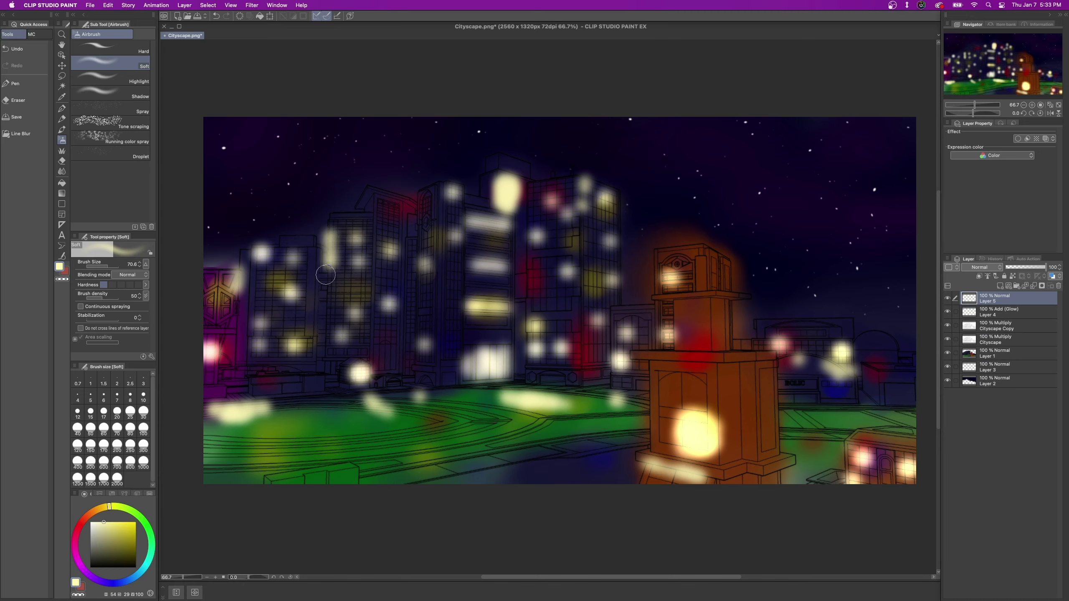
Apply a Gaussian blur of about 85 to the new layer of pale yellow light.
{"action": "left_click", "coordinate": [258, 5]}
{"action": "mouse_move", "coordinate": [285, 20]}
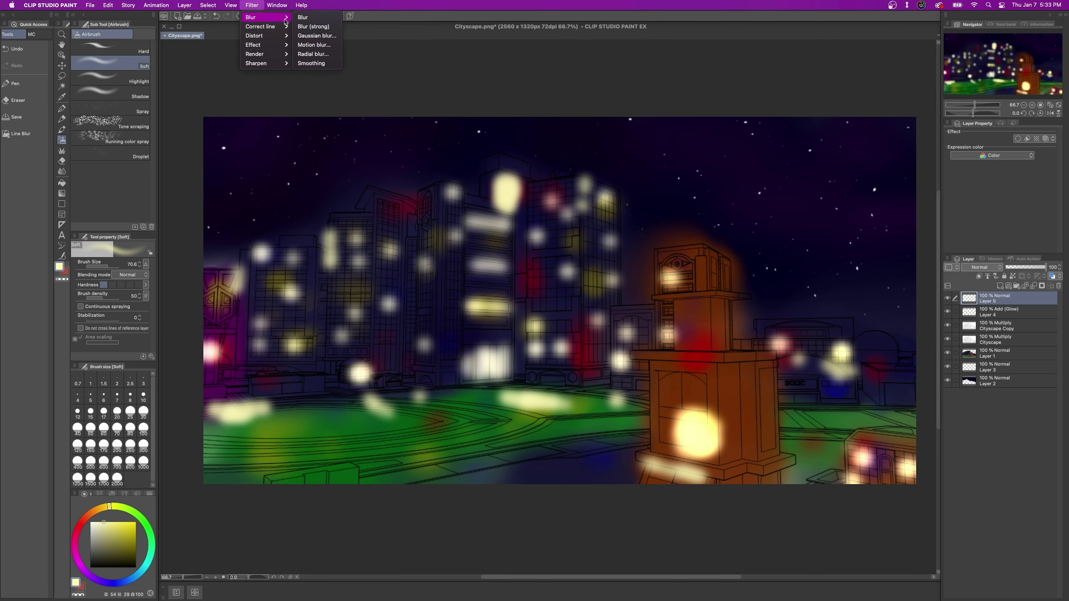
{"action": "left_click", "coordinate": [317, 36]}
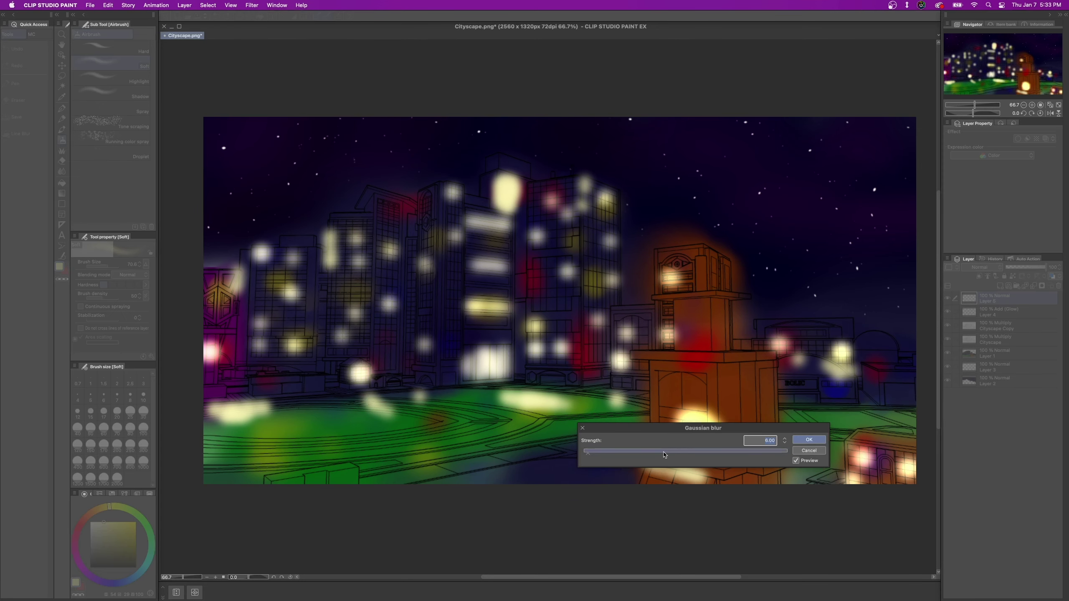
{"action": "mouse_move", "coordinate": [663, 452]}
{"action": "left_mouse_down"}
{"action": "mouse_move", "coordinate": [641, 453]}
{"action": "mouse_move", "coordinate": [670, 454]}
{"action": "left_mouse_up"}
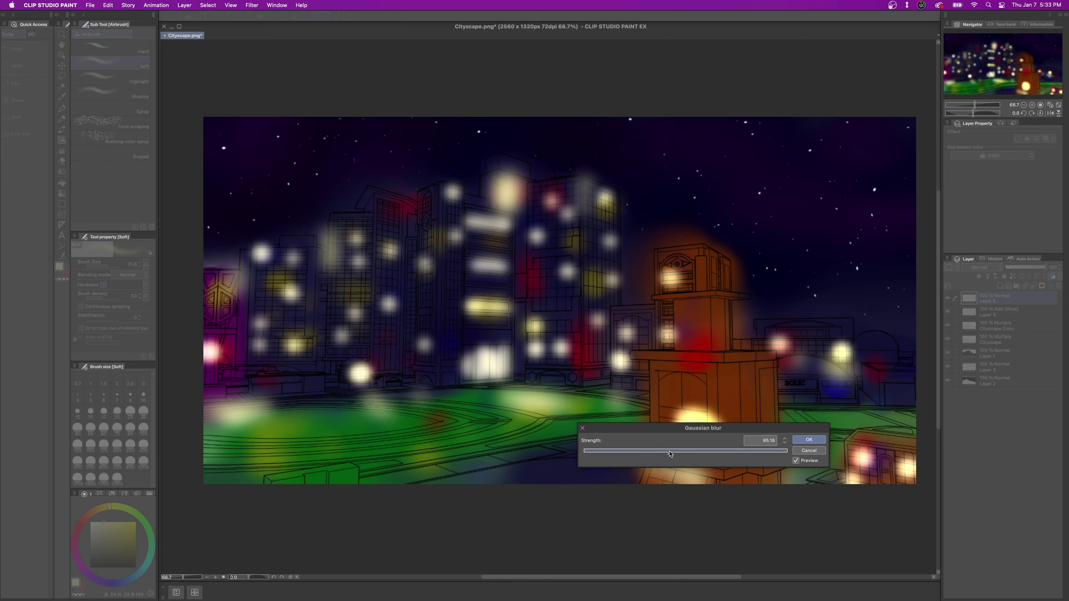
{"action": "left_click", "coordinate": [807, 440]}
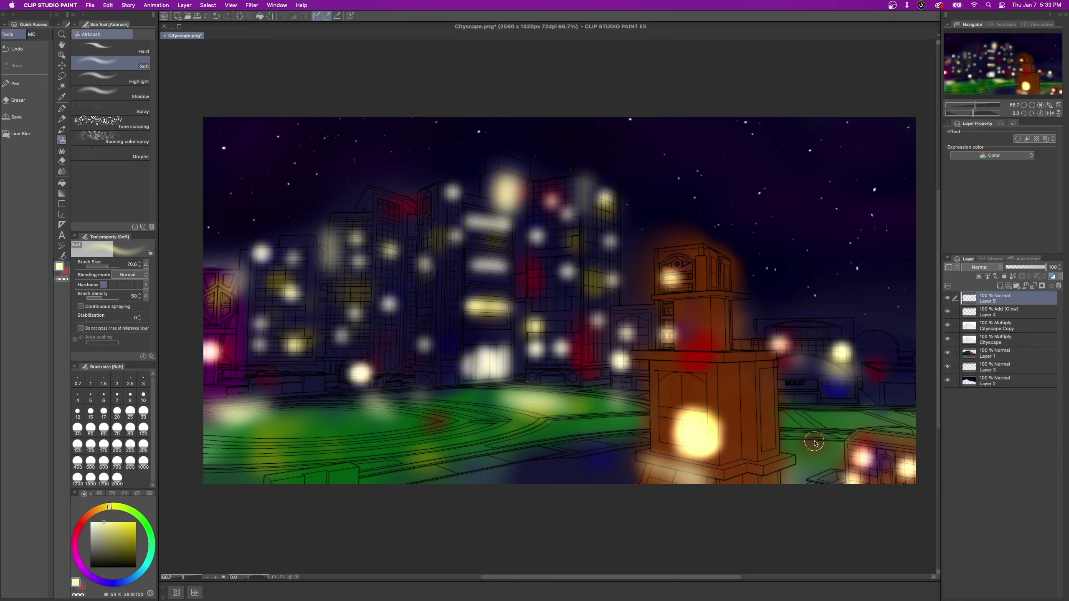
{"action": "left_click", "coordinate": [1030, 267]}
{"action": "left_click_drag", "start_coordinate": [1028, 267], "coordinate": [1037, 269]}
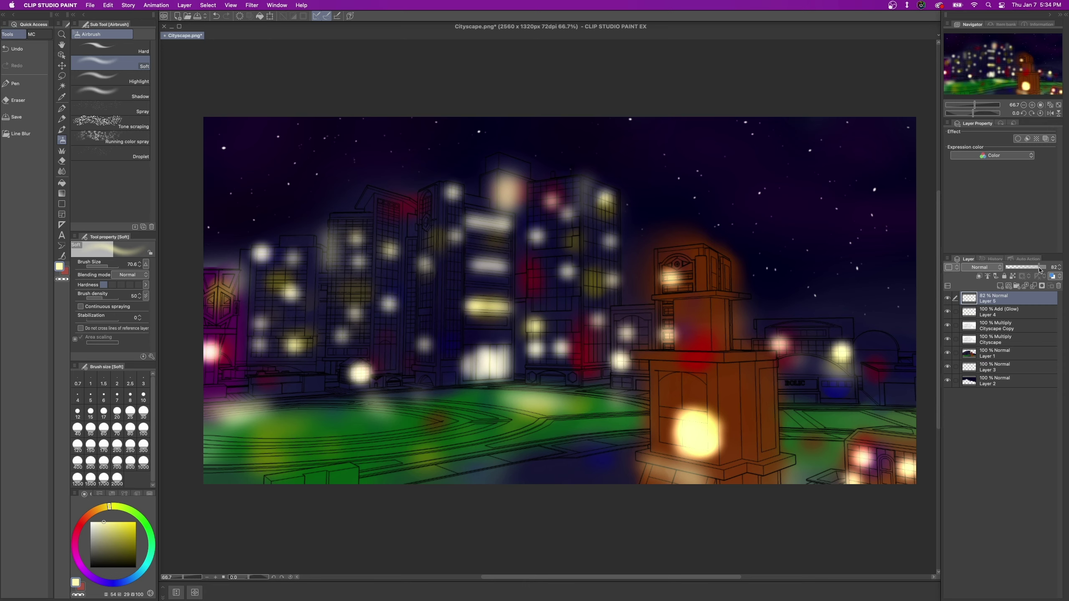
{"action": "left_click_drag", "start_coordinate": [1040, 270], "coordinate": [1048, 272]}
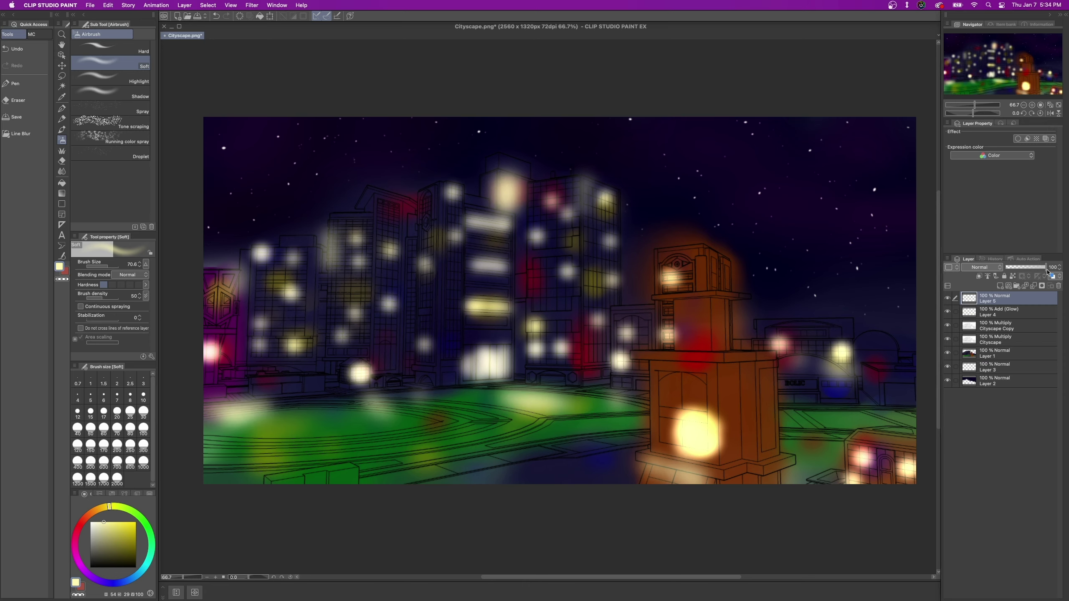
Set the blurred light layer's blending mode to Add (Glow) and its opacity to 42%.
{"action": "left_click", "coordinate": [981, 267]}
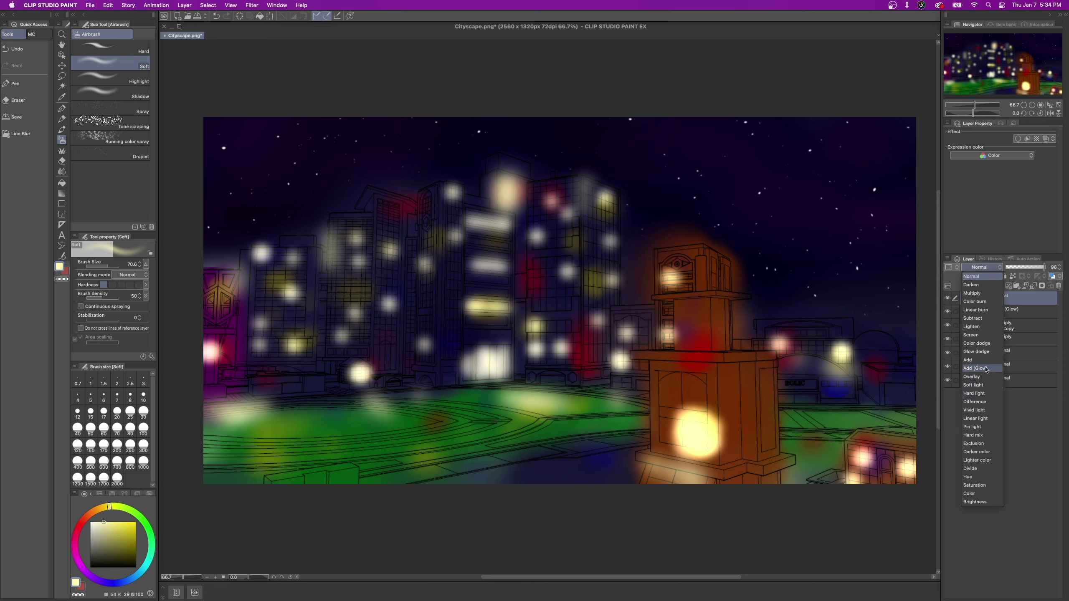
{"action": "left_click", "coordinate": [1004, 366]}
{"action": "mouse_move", "coordinate": [1044, 267]}
{"action": "left_mouse_down"}
{"action": "mouse_move", "coordinate": [1015, 270]}
{"action": "mouse_move", "coordinate": [1027, 271]}
{"action": "left_mouse_up"}
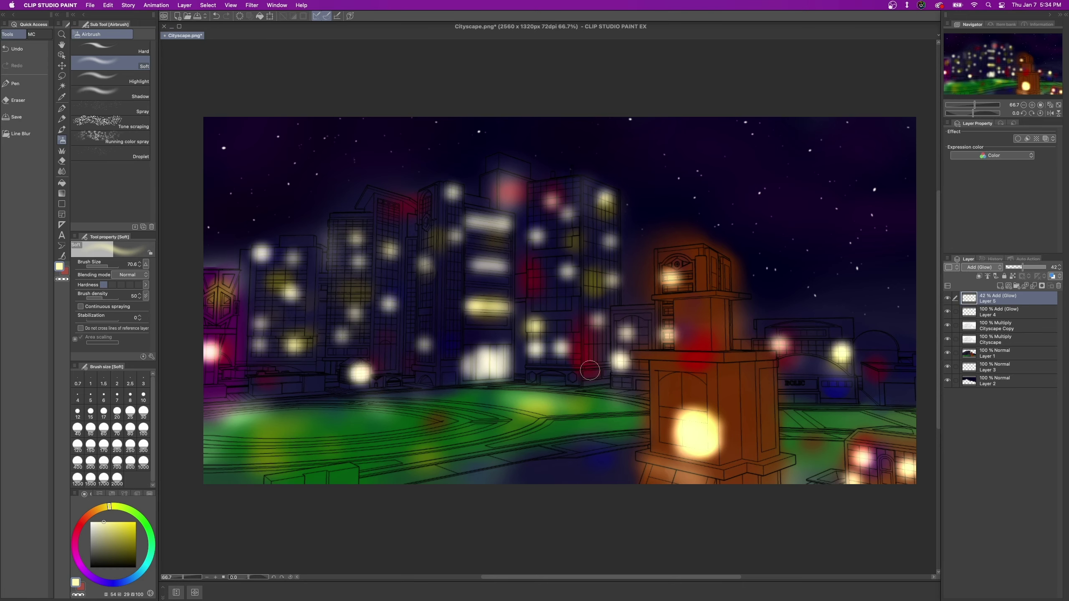
{"action": "left_click_drag", "start_coordinate": [530, 343], "coordinate": [518, 389]}
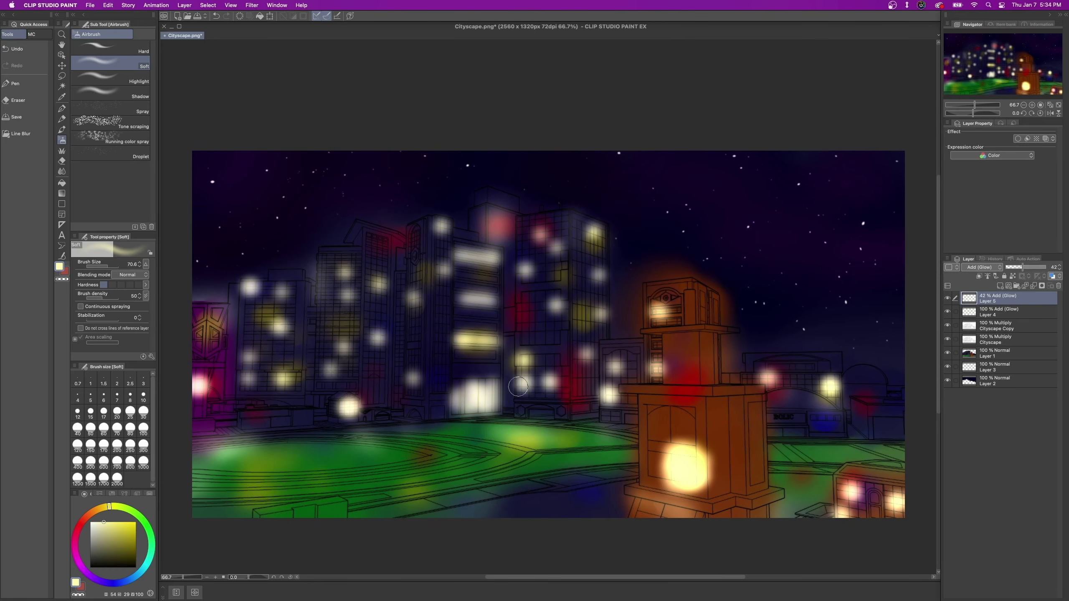